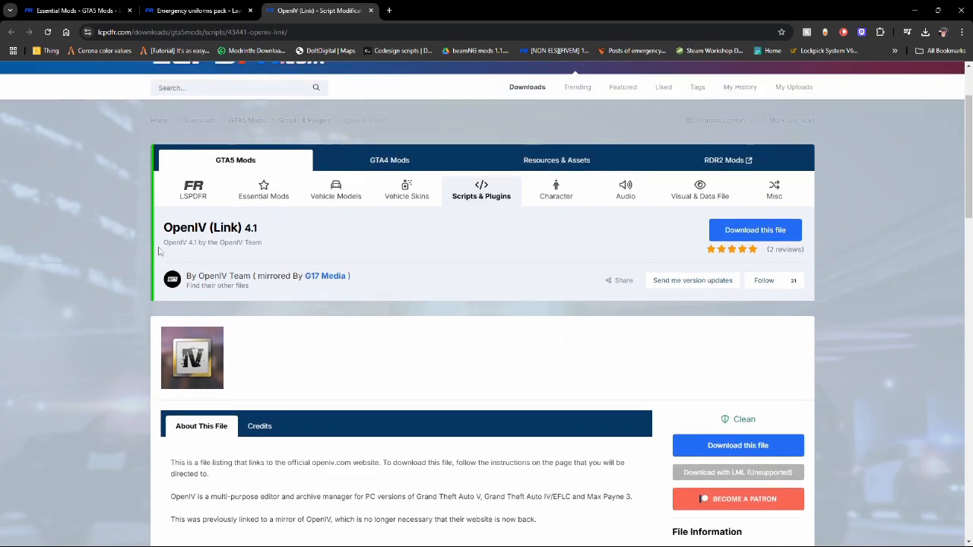
# Look over the OpenIV and Emergency uniforms pack download pages and close the WinRAR download page
pyautogui.moveTo(160, 232); pyautogui.dragTo(275, 241)
pyautogui.hotkey('ctrl', 'shift', 'Tab')
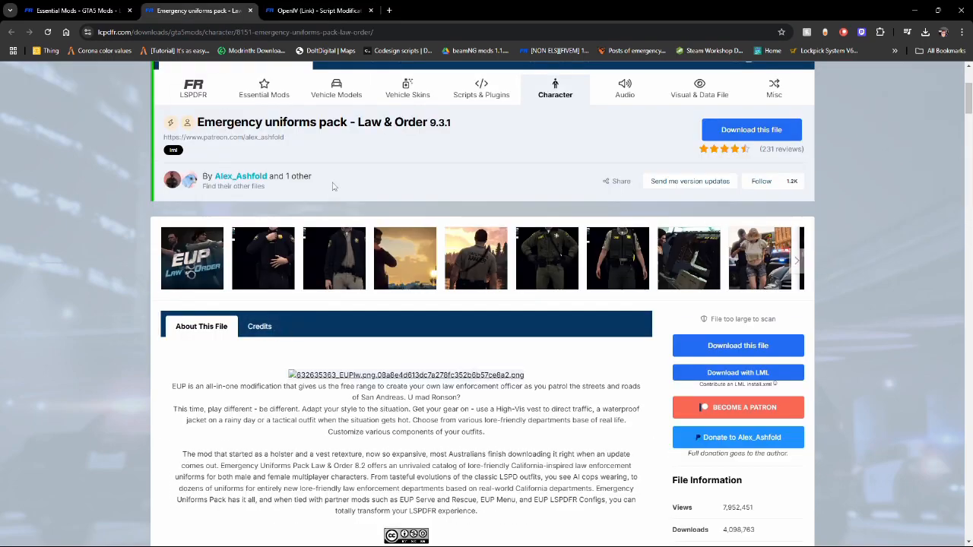
pyautogui.scroll(2, 329, 184)
pyautogui.moveTo(450, 273); pyautogui.dragTo(235, 273)
pyautogui.moveTo(235, 274); pyautogui.dragTo(195, 273)
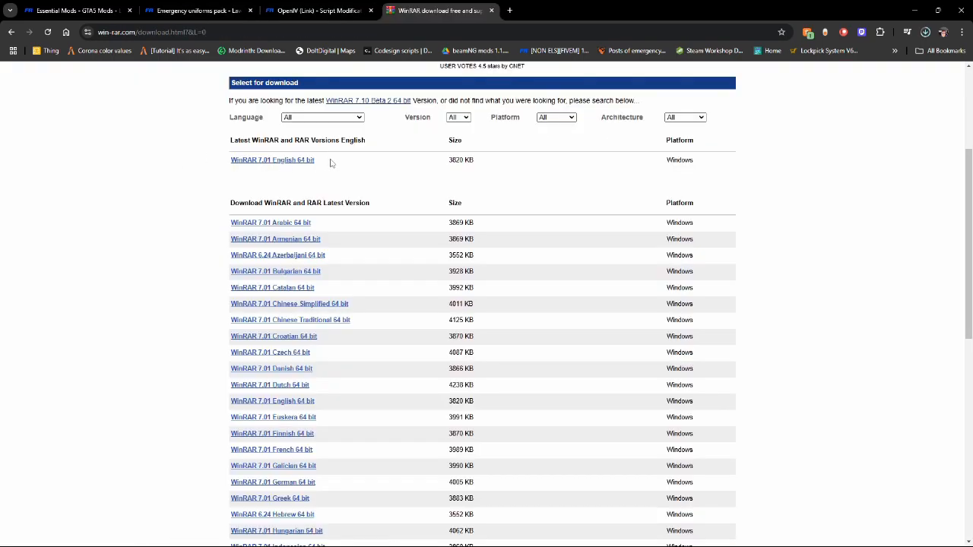
pyautogui.hotkey('ctrl', 'a')
pyautogui.hotkey('ctrl', 'w')
# Download 566105533_EUPLO8.3.oiv from the Emergency uniforms pack's file list
pyautogui.moveTo(398, 203); pyautogui.dragTo(98, 201)
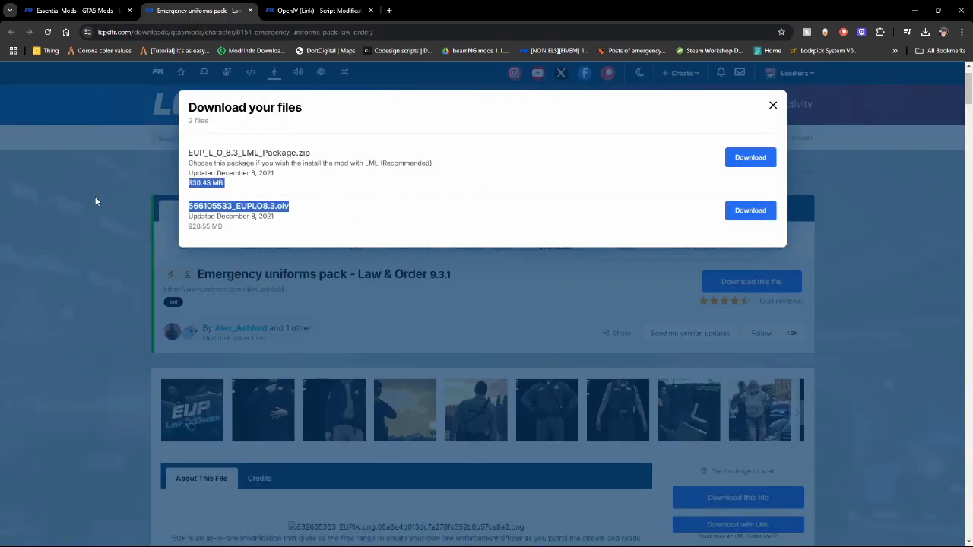
pyautogui.click(751, 211)
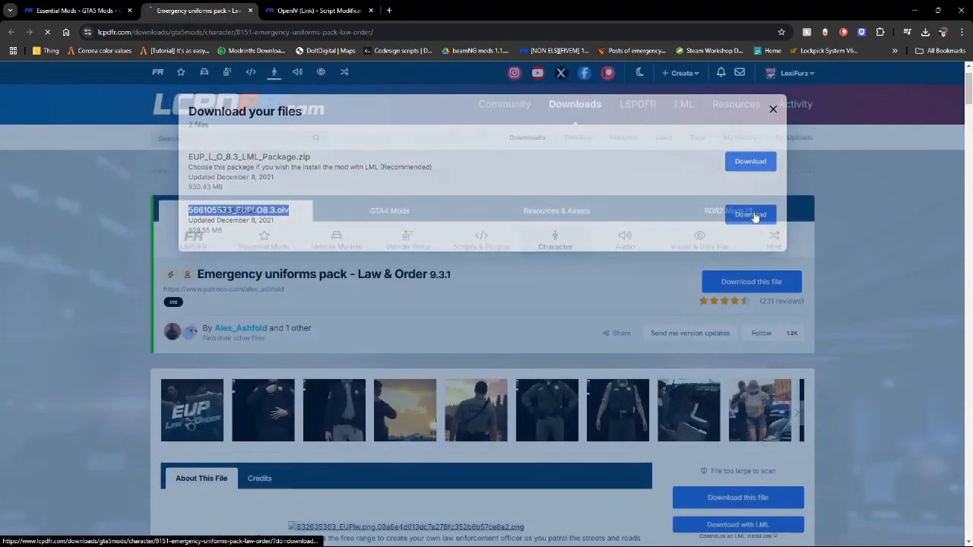
pyautogui.scroll(-2, 284, 143)
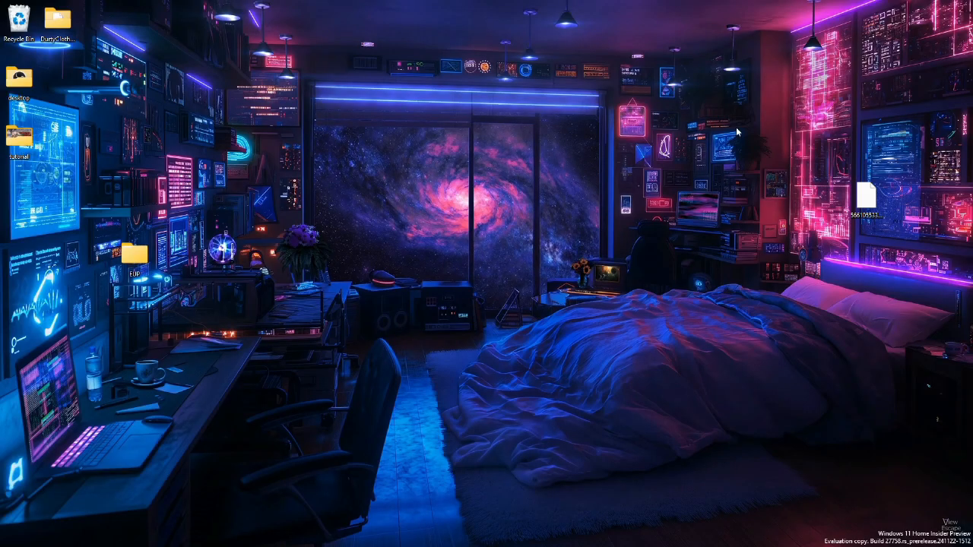
pyautogui.moveTo(859, 196); pyautogui.dragTo(704, 196)
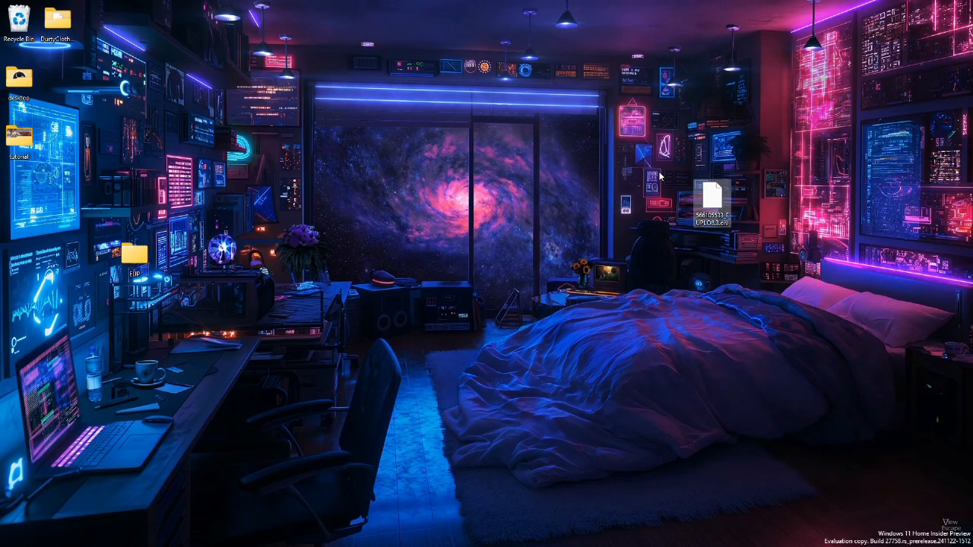
pyautogui.moveTo(640, 151); pyautogui.dragTo(855, 241)
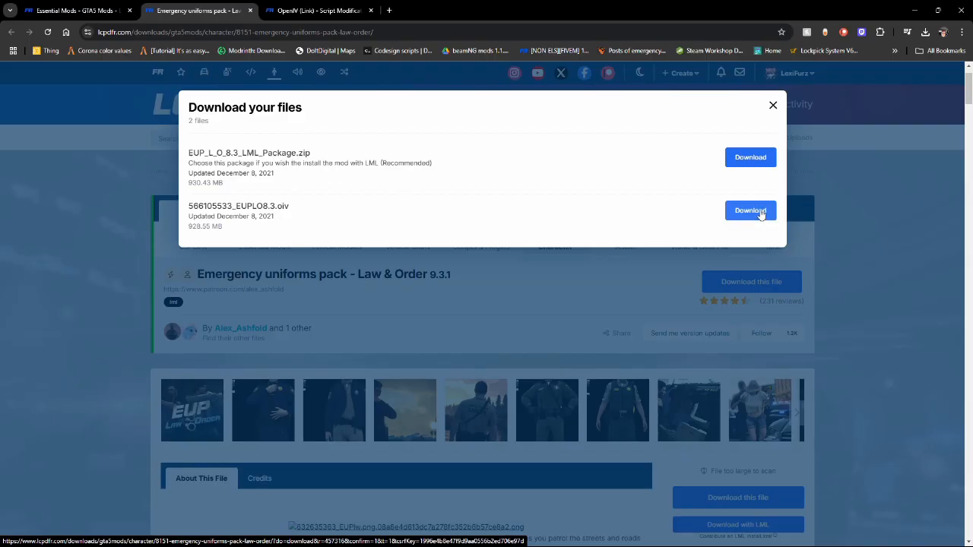
pyautogui.moveTo(406, 203); pyautogui.dragTo(105, 199)
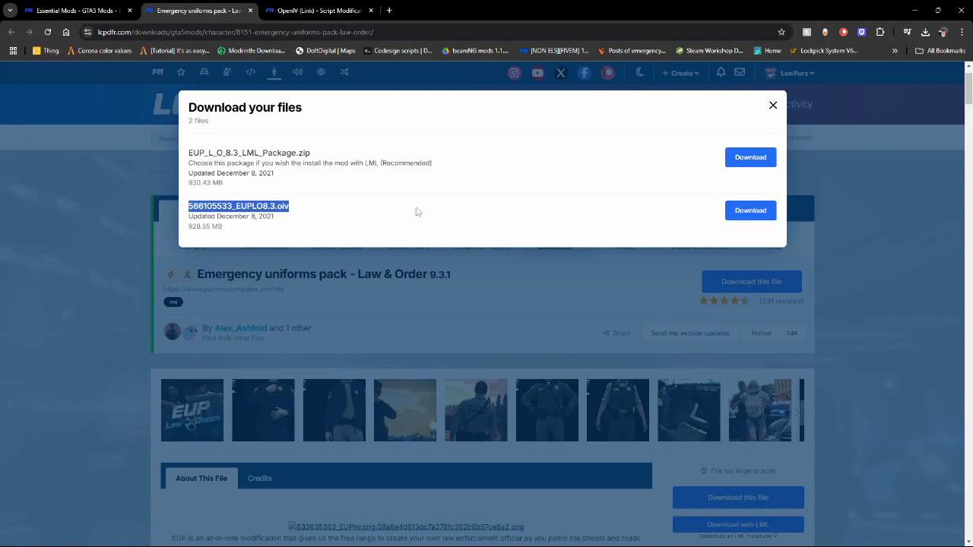
pyautogui.click(750, 210)
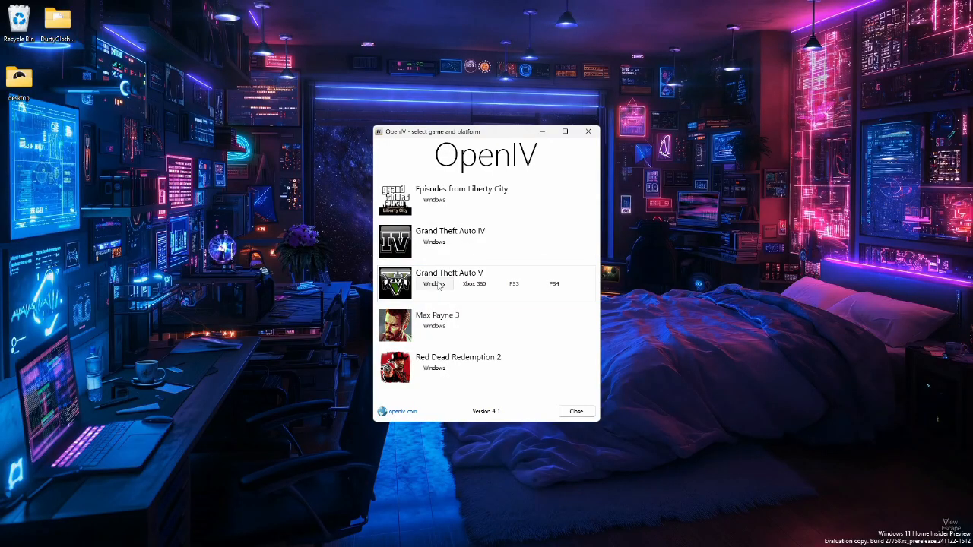
# Switch to OpenIV, confirm edit mode for GTA V and install the ASI Loader, OpenIV.ASI and openCamera plugins
pyautogui.click(435, 284)
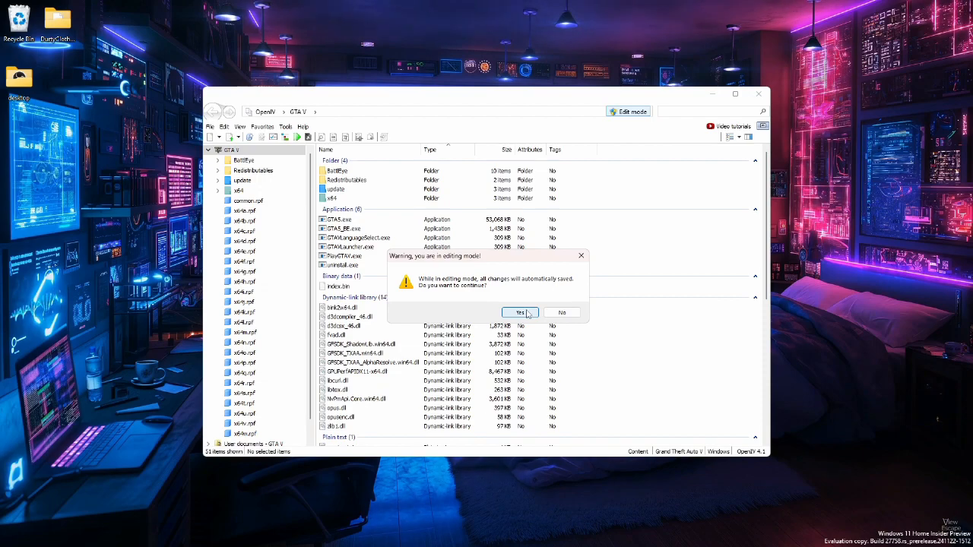
pyautogui.click(520, 313)
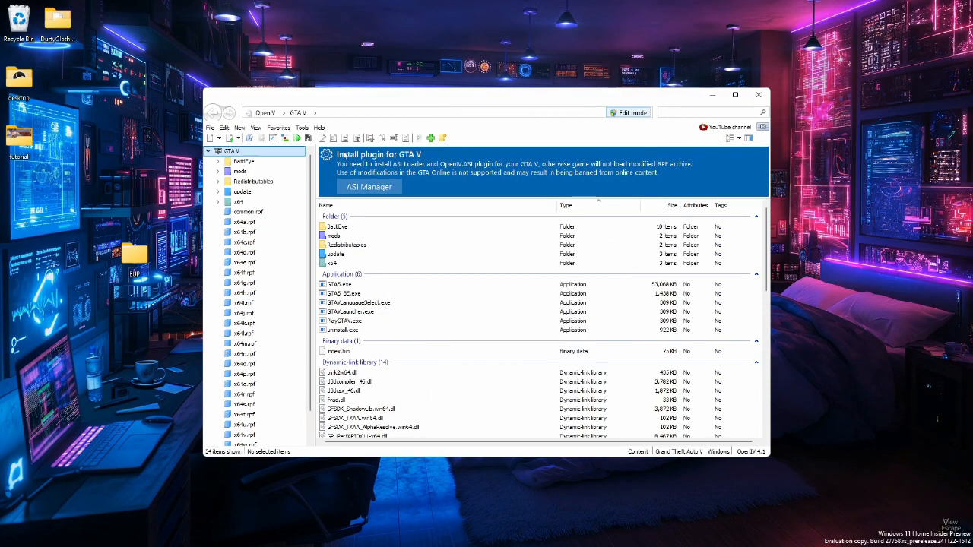
pyautogui.click(368, 187)
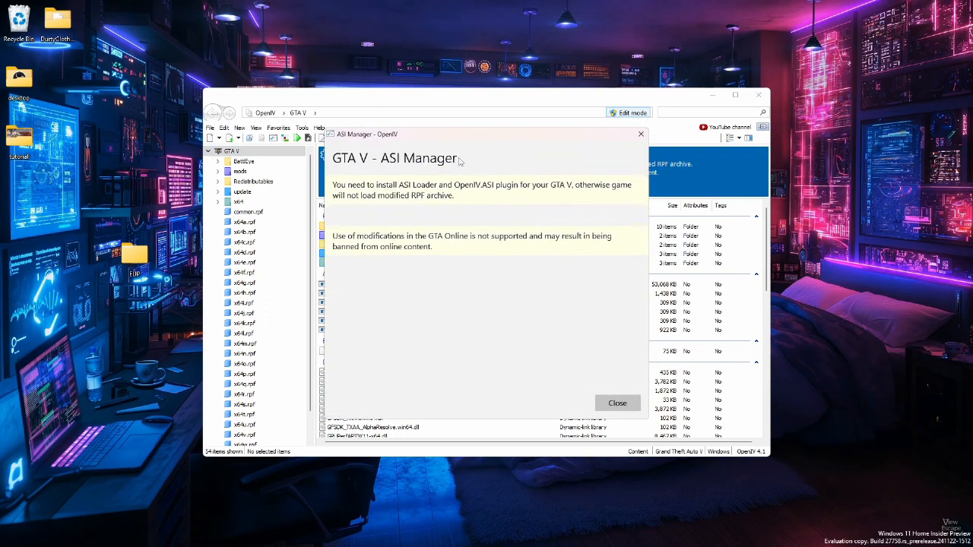
pyautogui.click(610, 247)
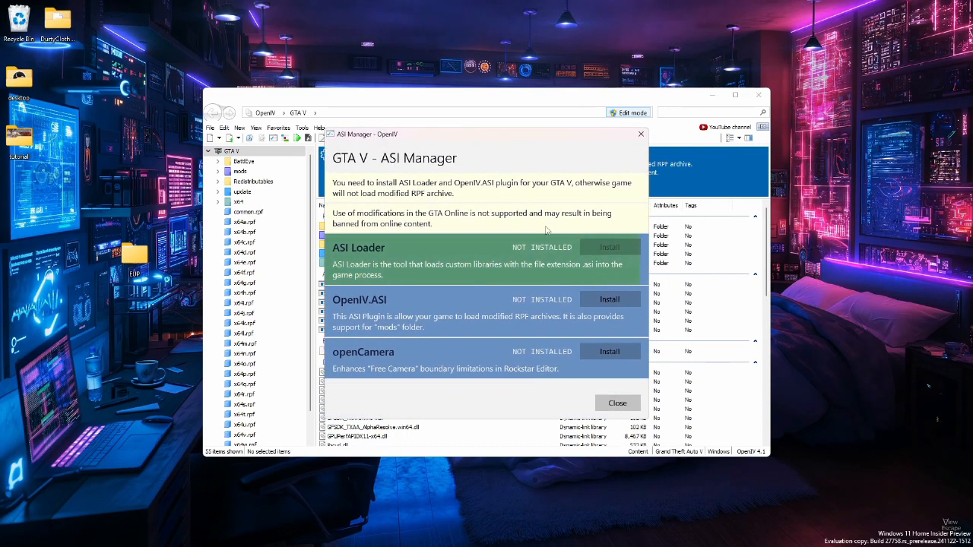
pyautogui.click(606, 303)
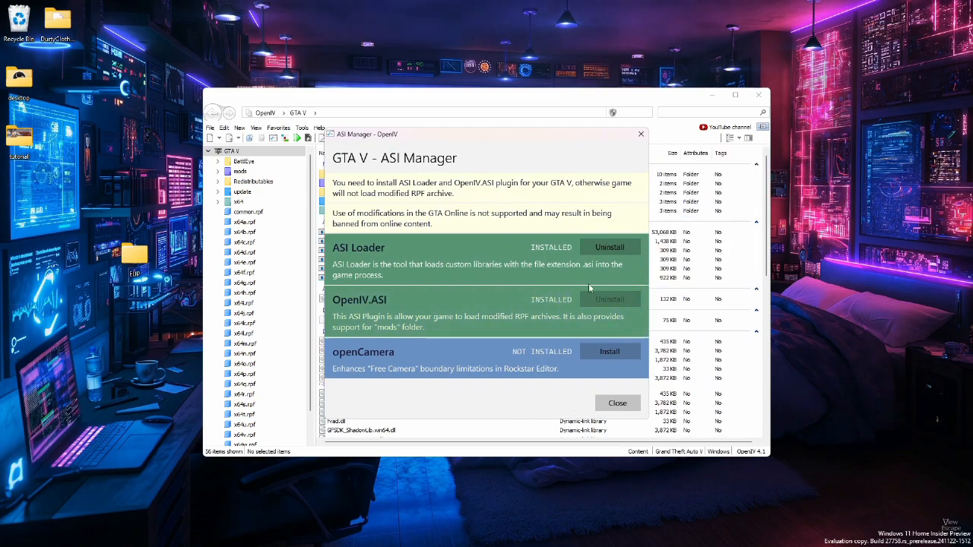
pyautogui.click(611, 353)
pyautogui.click(617, 403)
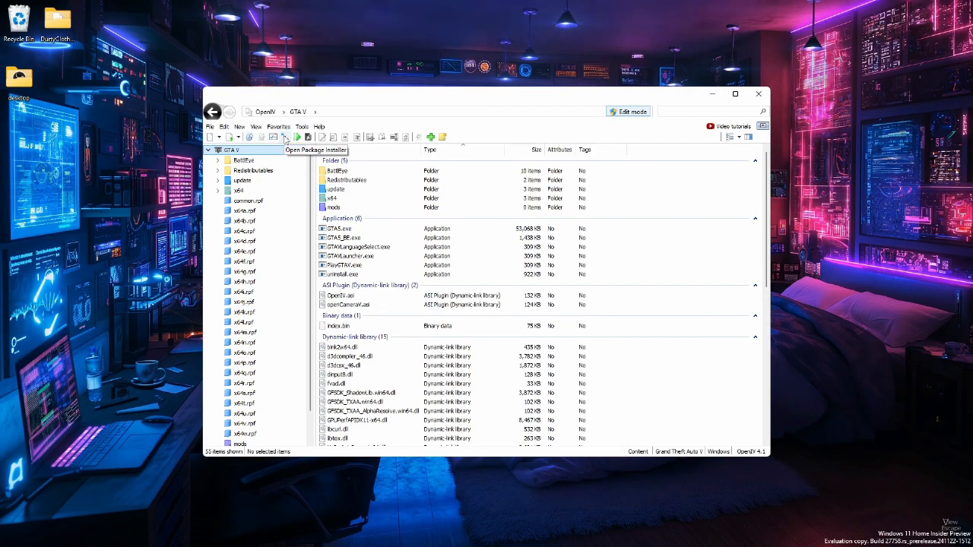
# Install the package 566105533_EUPLO8.3.oiv from Downloads into the "mods" folder using the Package Installer
pyautogui.click(285, 138)
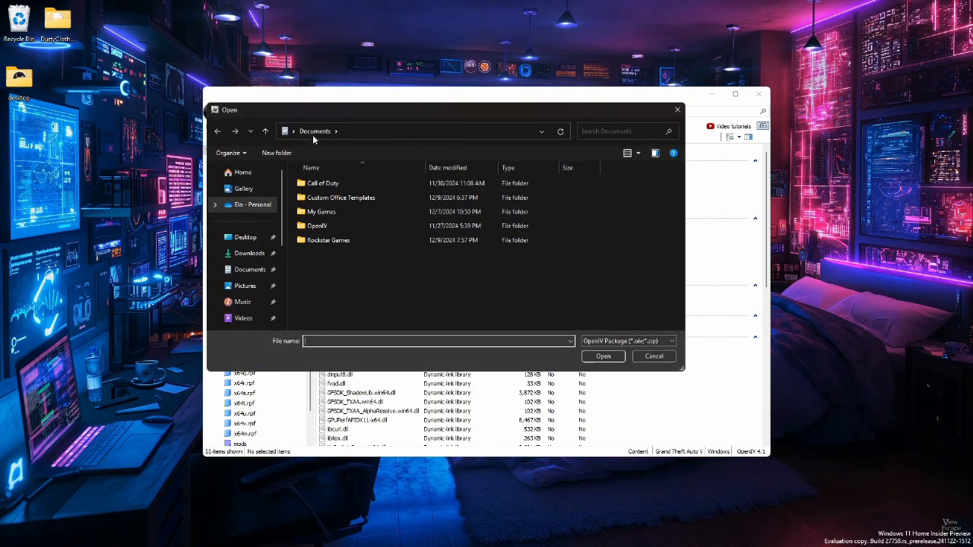
pyautogui.click(250, 254)
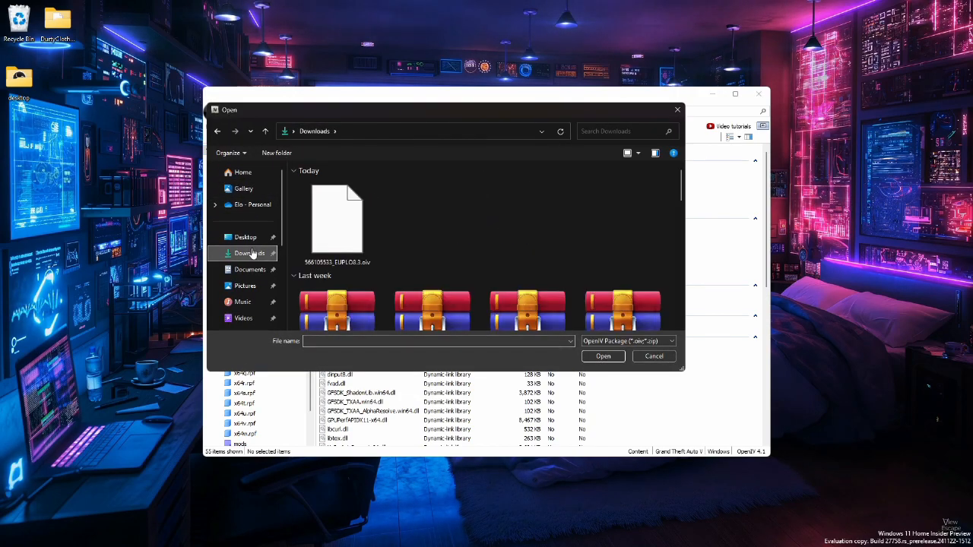
pyautogui.doubleClick(349, 231)
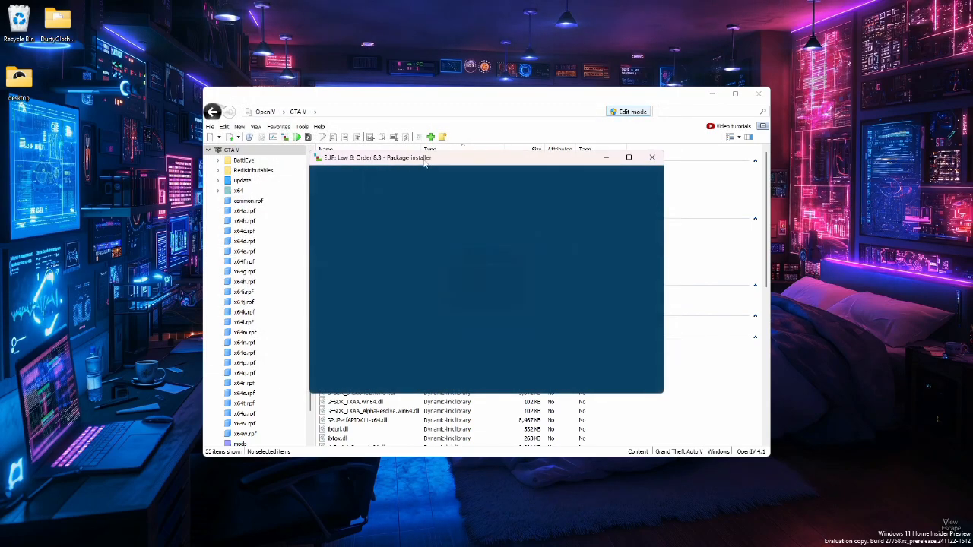
pyautogui.click(623, 236)
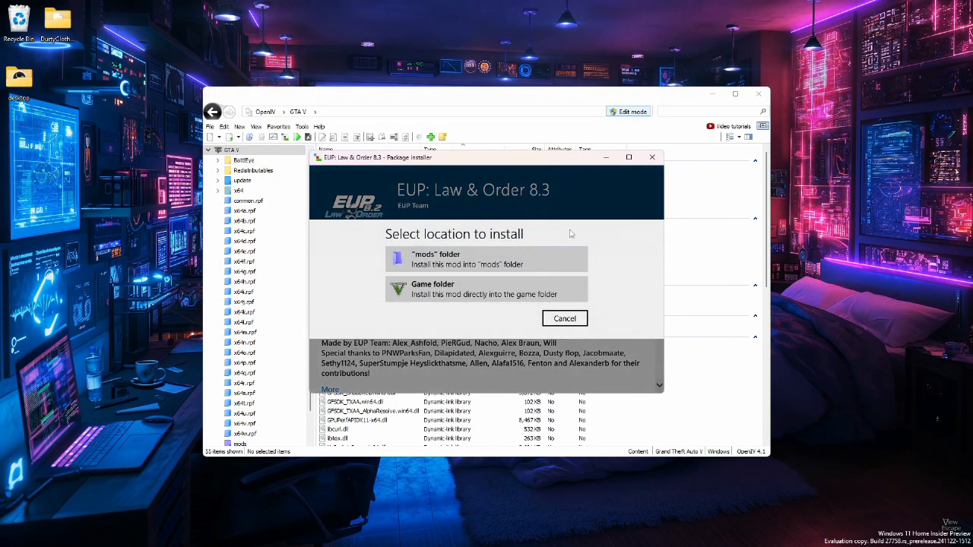
pyautogui.click(453, 261)
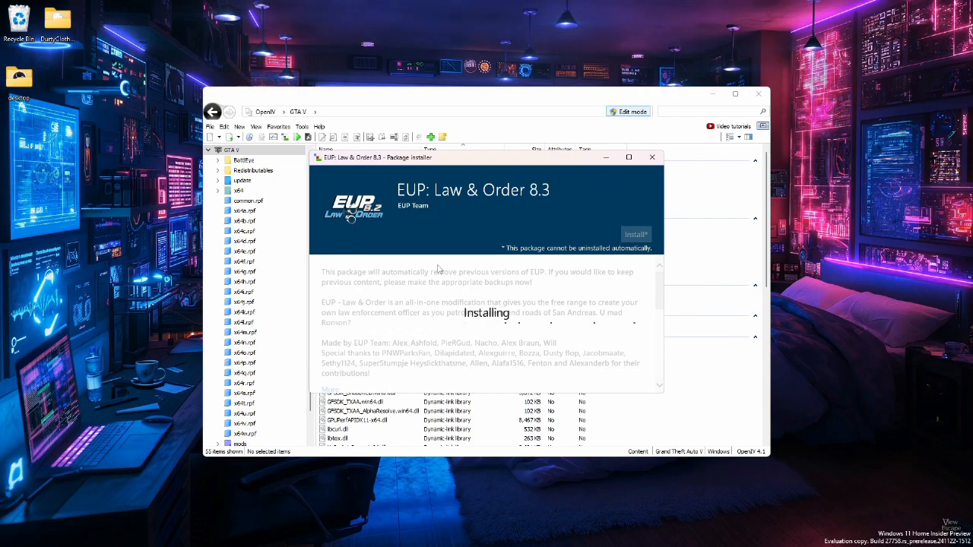
pyautogui.click(617, 372)
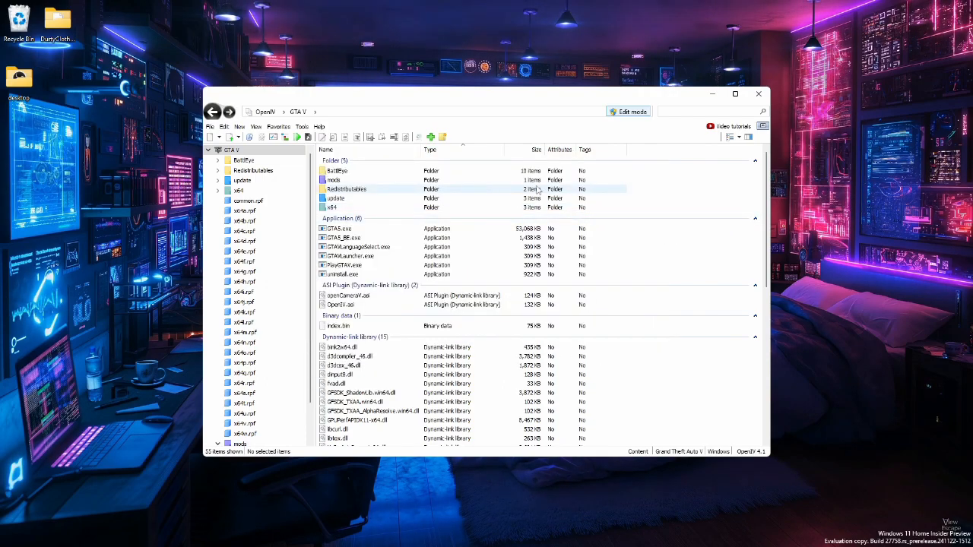
# Browse into mods, update, x64, dlcpacks, eup, dlc.rpf and its x64 folder to inspect the installed EUP files
pyautogui.click(341, 181)
pyautogui.doubleClick(342, 181)
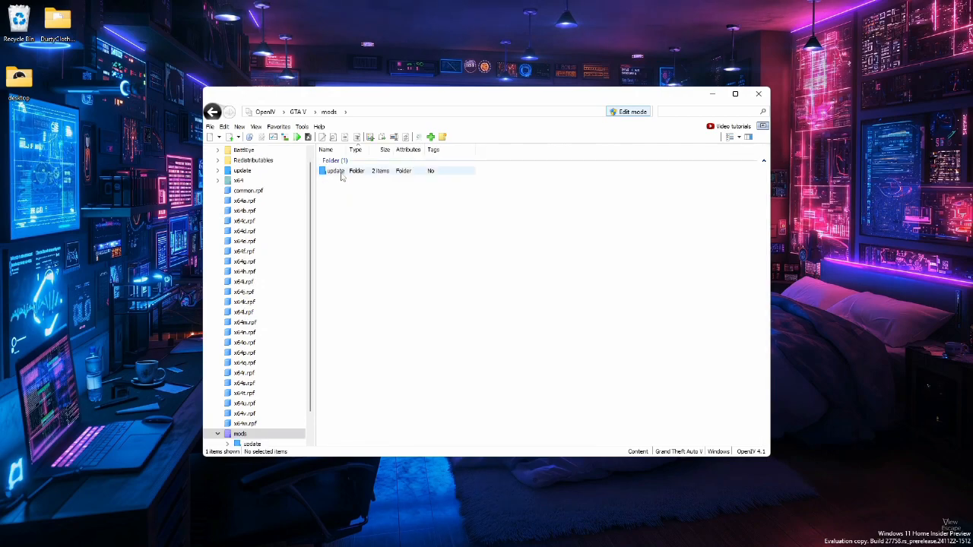
pyautogui.doubleClick(340, 171)
pyautogui.doubleClick(339, 172)
pyautogui.doubleClick(339, 172)
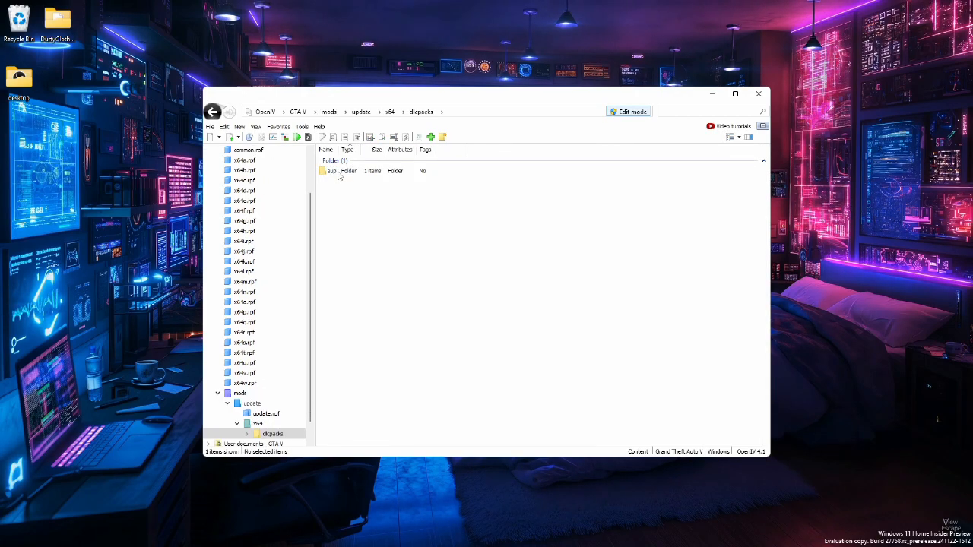
pyautogui.doubleClick(348, 172)
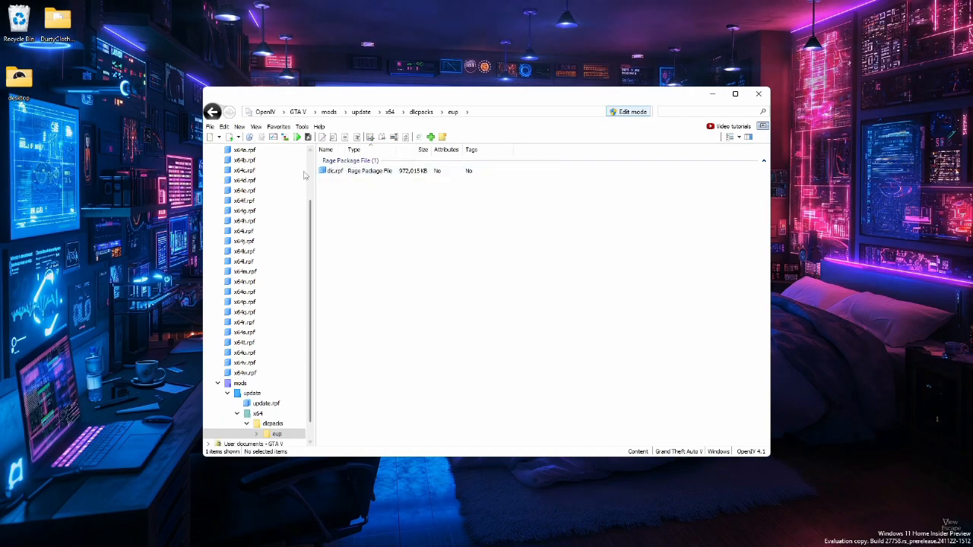
pyautogui.doubleClick(335, 172)
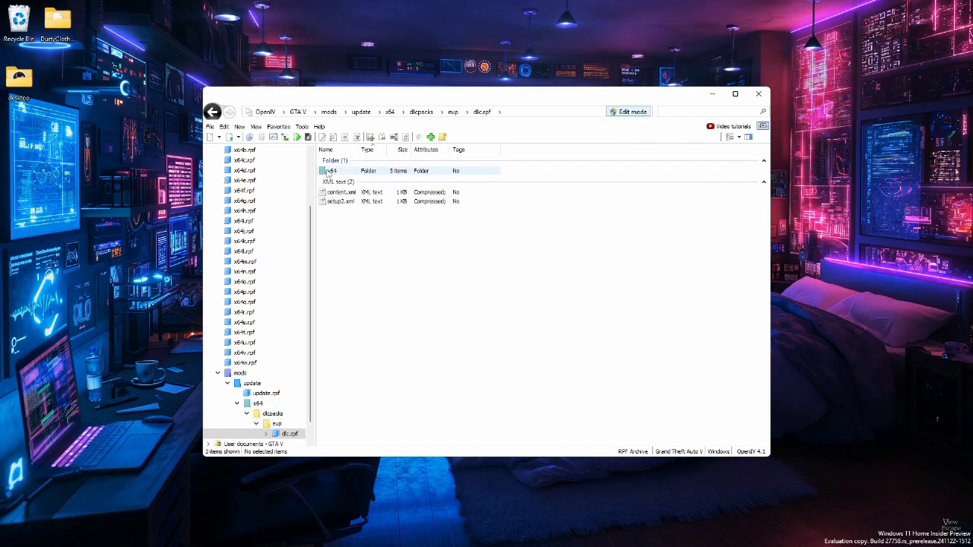
pyautogui.doubleClick(333, 172)
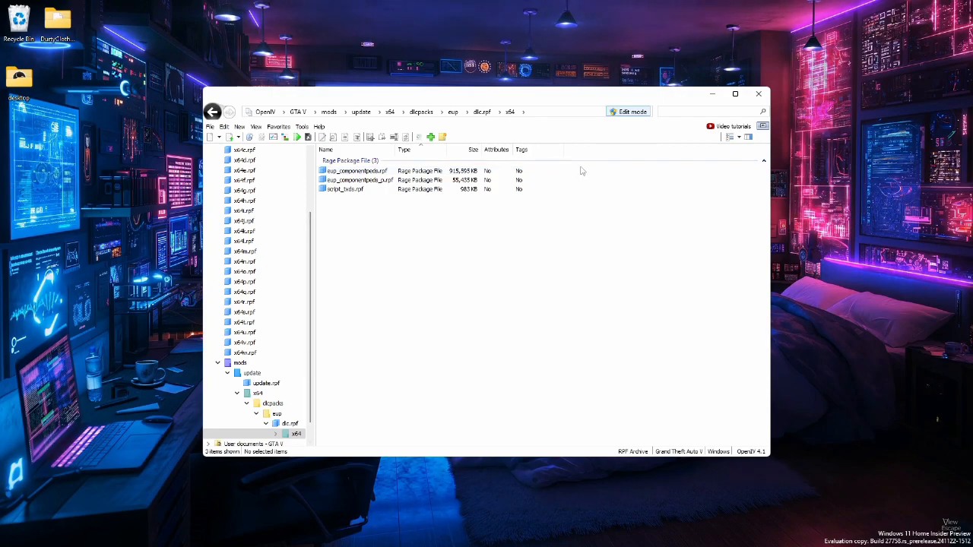
# Open eup_componentpeds_p.rpf and preview the p_head_001.ydd model from several angles
pyautogui.moveTo(581, 170); pyautogui.dragTo(338, 182)
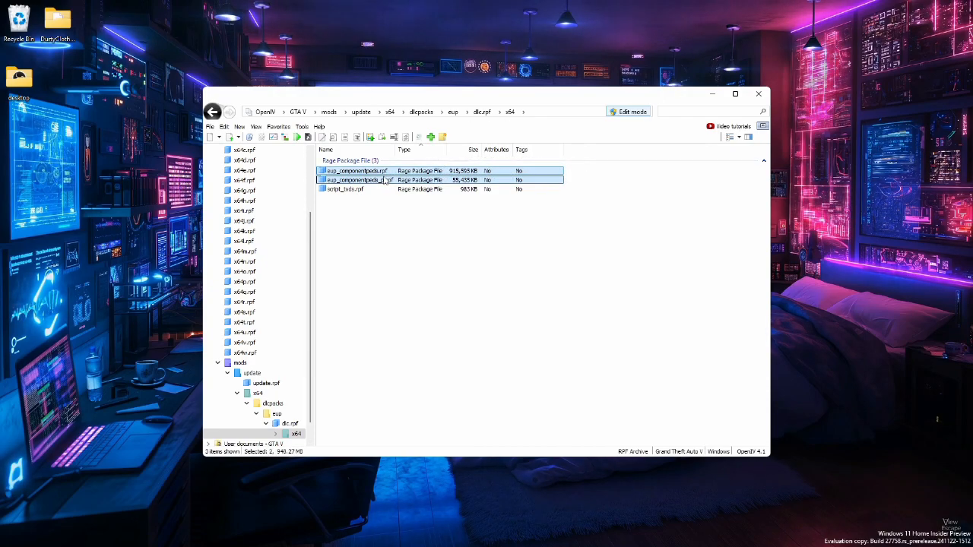
pyautogui.click(331, 223)
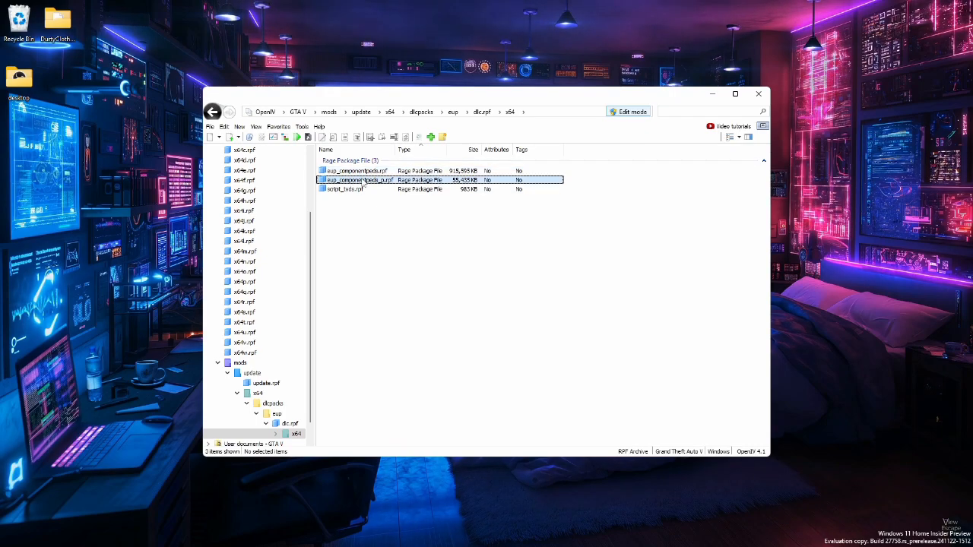
pyautogui.doubleClick(364, 182)
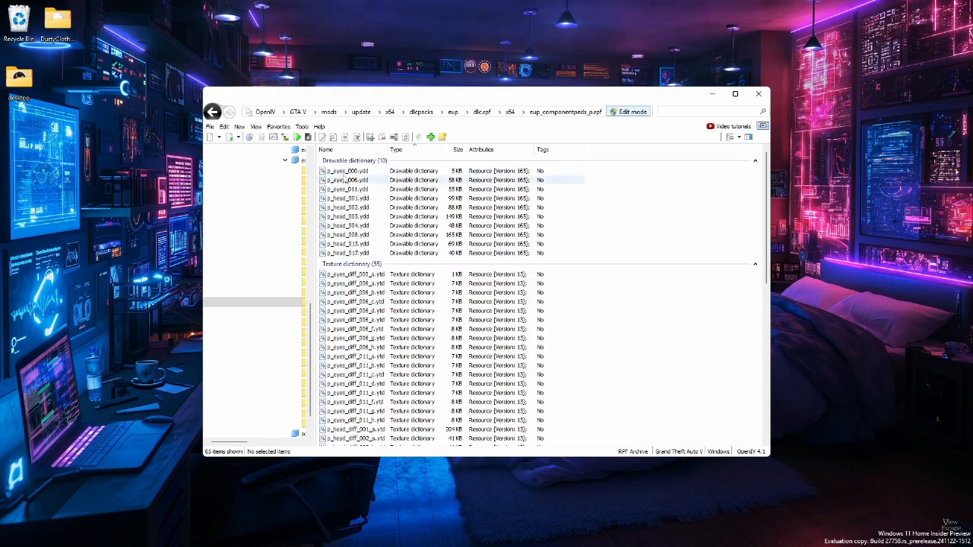
pyautogui.click(347, 175)
pyautogui.doubleClick(359, 199)
pyautogui.moveTo(448, 199); pyautogui.dragTo(736, 195)
pyautogui.moveTo(342, 201); pyautogui.dragTo(434, 178)
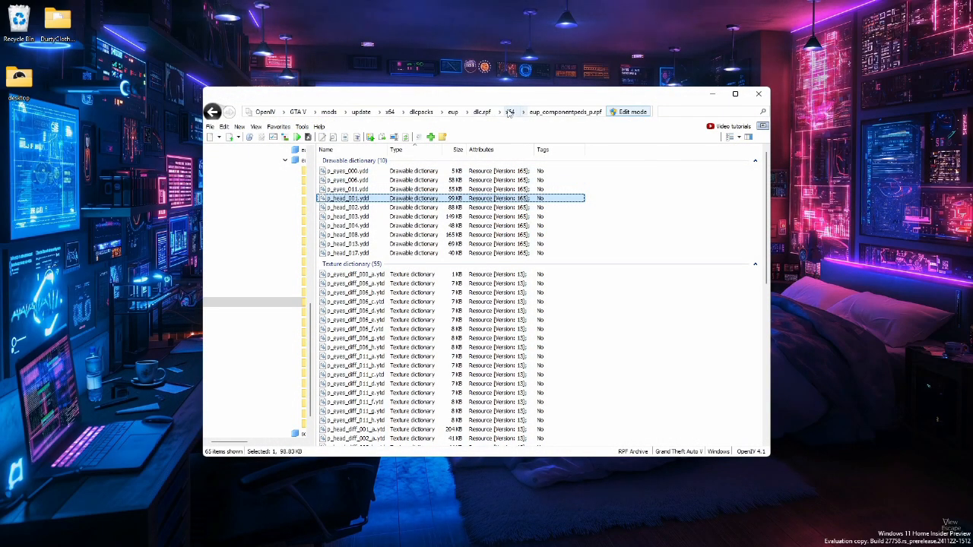
# Return to the x64 folder of dlc.rpf, open eup_componentpeds.rpf and look through its male and female freemode folders
pyautogui.click(511, 111)
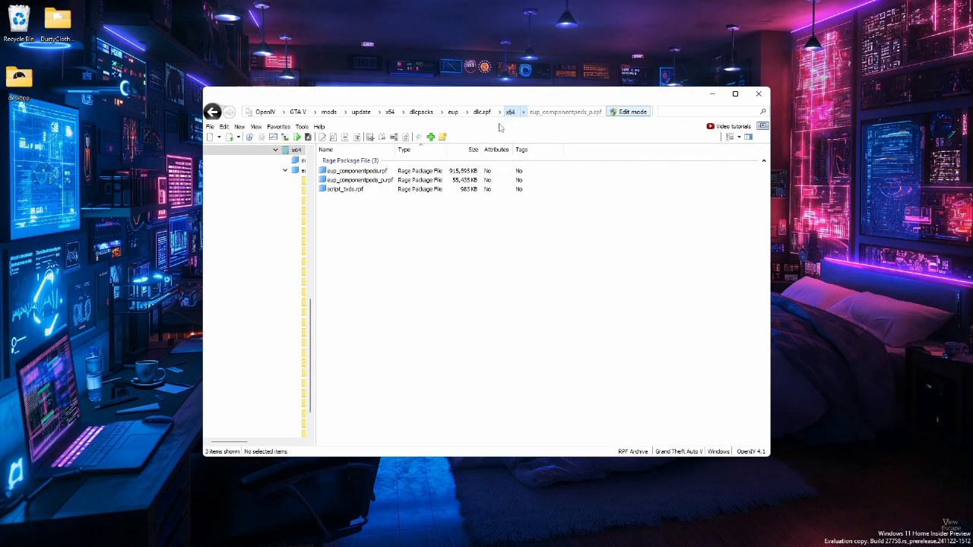
pyautogui.click(410, 171)
pyautogui.doubleClick(410, 171)
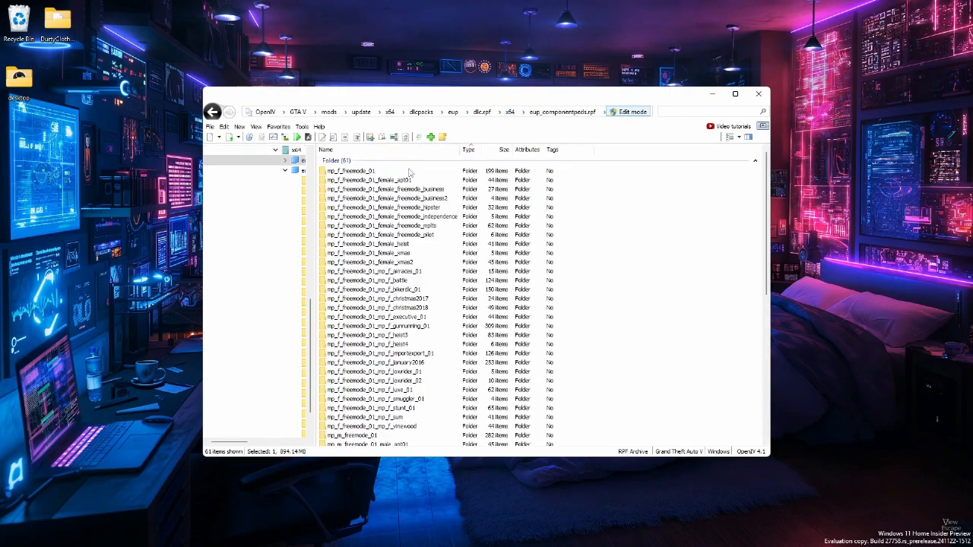
pyautogui.scroll(-3, 438, 205)
pyautogui.scroll(-8, 438, 206)
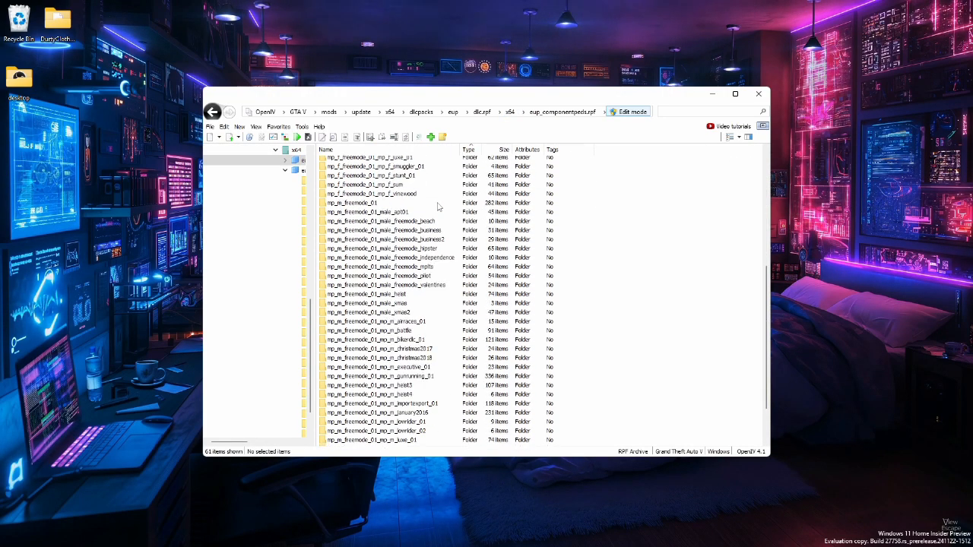
pyautogui.scroll(10, 494, 260)
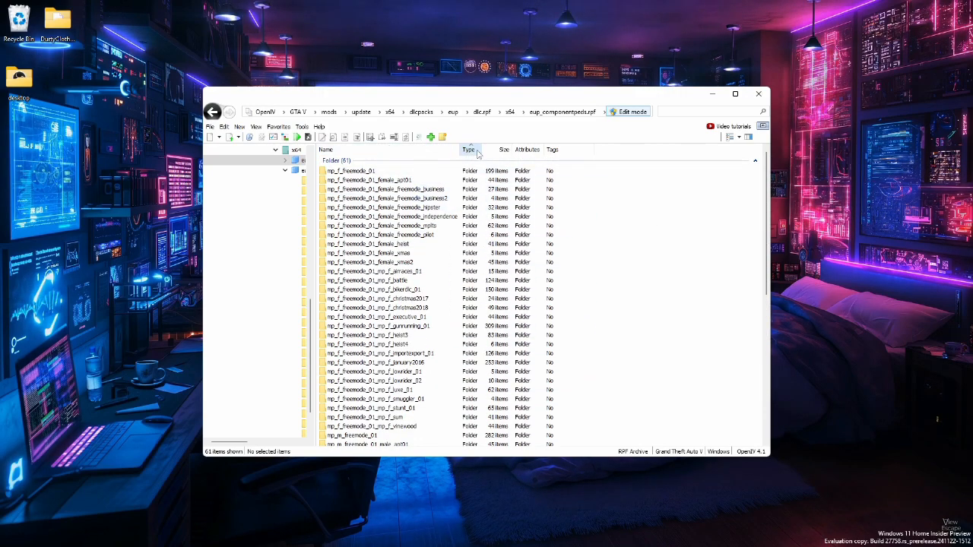
pyautogui.scroll(-3, 432, 215)
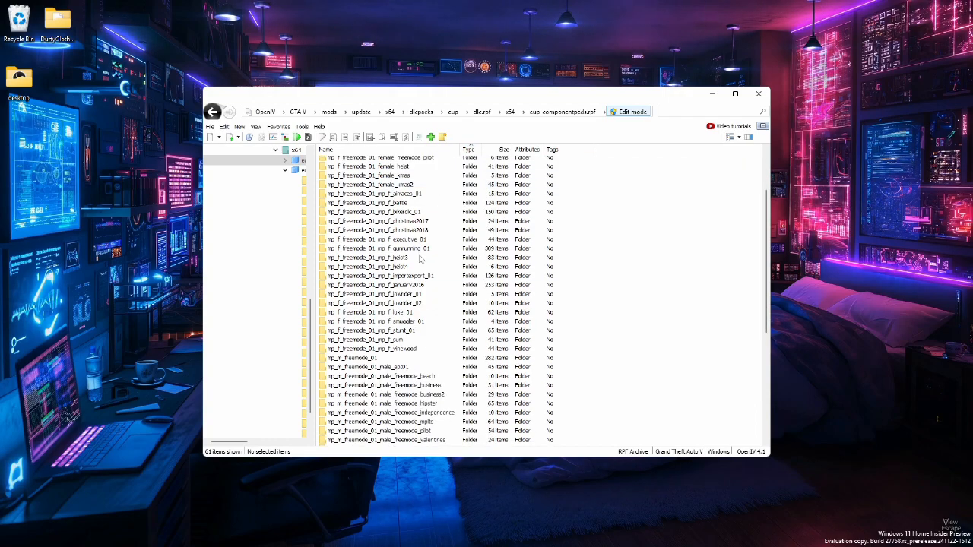
# Find the male mp_m_freemode_01_mp_m_importexport_01 folder in eup_componentpeds.rpf and copy its name
pyautogui.scroll(-2, 429, 293)
pyautogui.scroll(-1, 388, 403)
pyautogui.scroll(-2, 387, 405)
pyautogui.scroll(-1, 396, 403)
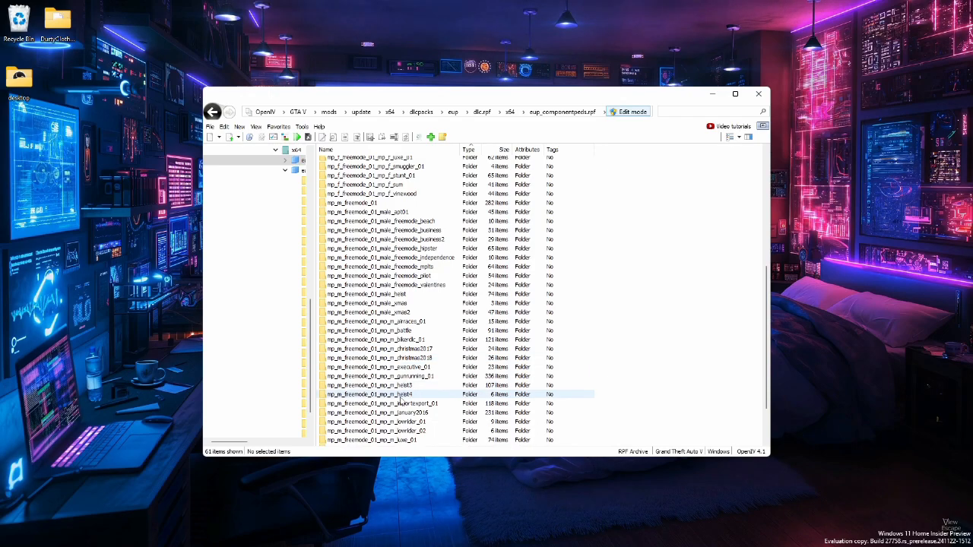
pyautogui.click(431, 410)
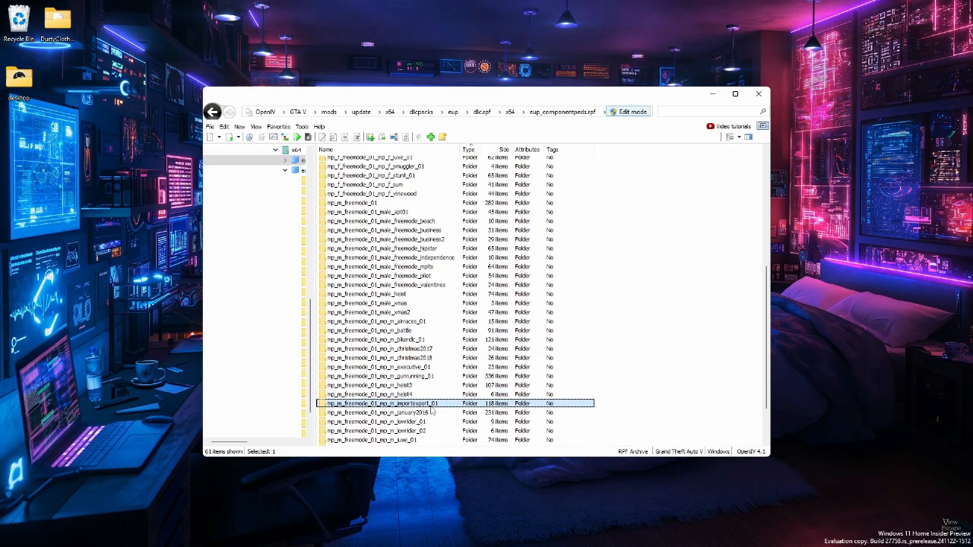
pyautogui.rightClick(431, 410)
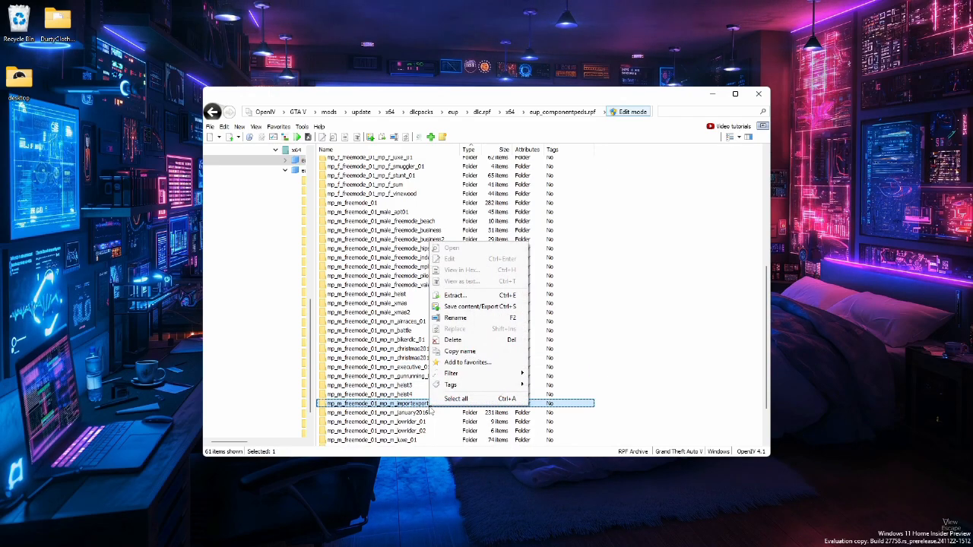
pyautogui.click(460, 351)
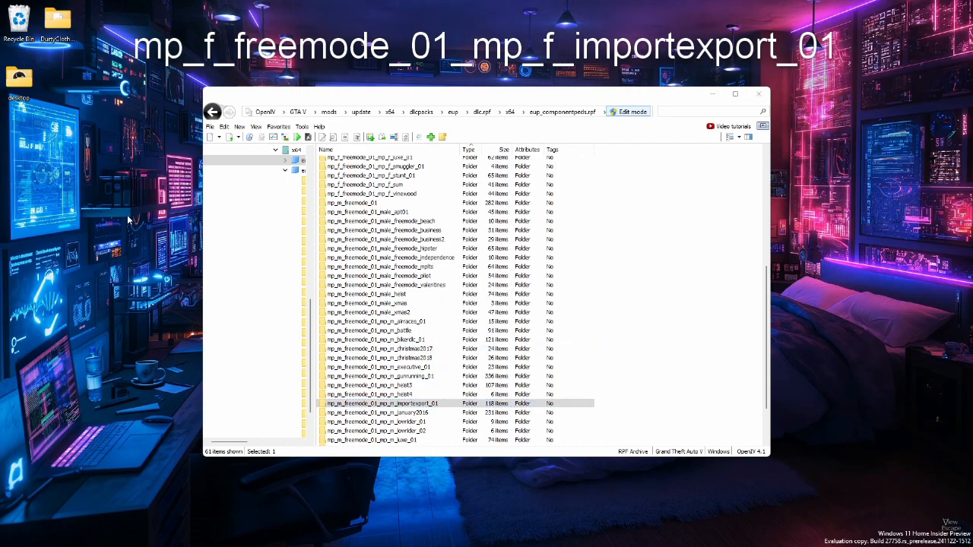
# Create a folder called EUP on the desktop and open it
pyautogui.rightClick(140, 248)
pyautogui.moveTo(156, 312)
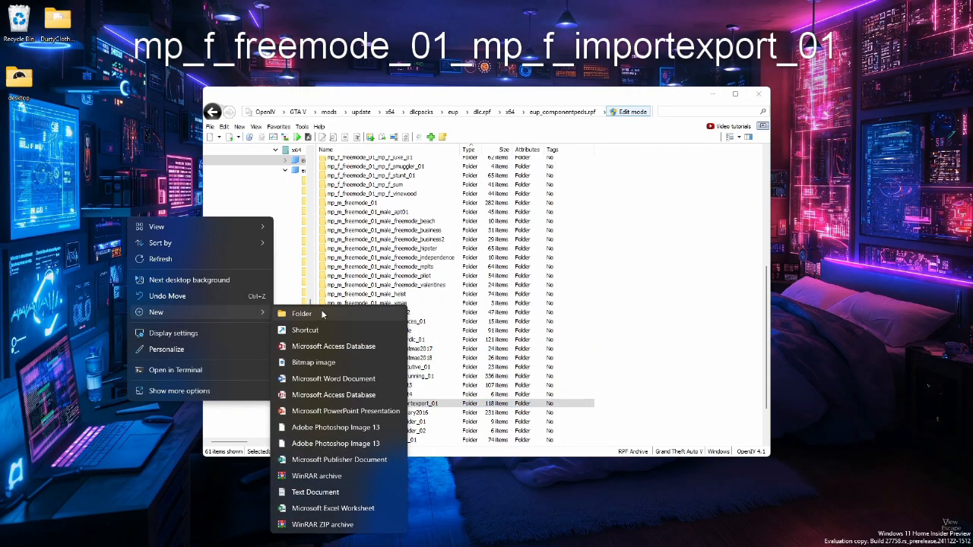
pyautogui.click(301, 312)
pyautogui.write('EUP')
pyautogui.press('Return')
pyautogui.press('Return')
# Create a subfolder in EUP named with the copied mp_m_freemode_01_mp_m_importexport_01 and open it
pyautogui.moveTo(337, 4); pyautogui.dragTo(523, 177)
pyautogui.hotkey('ctrl', 'shift', 'n')
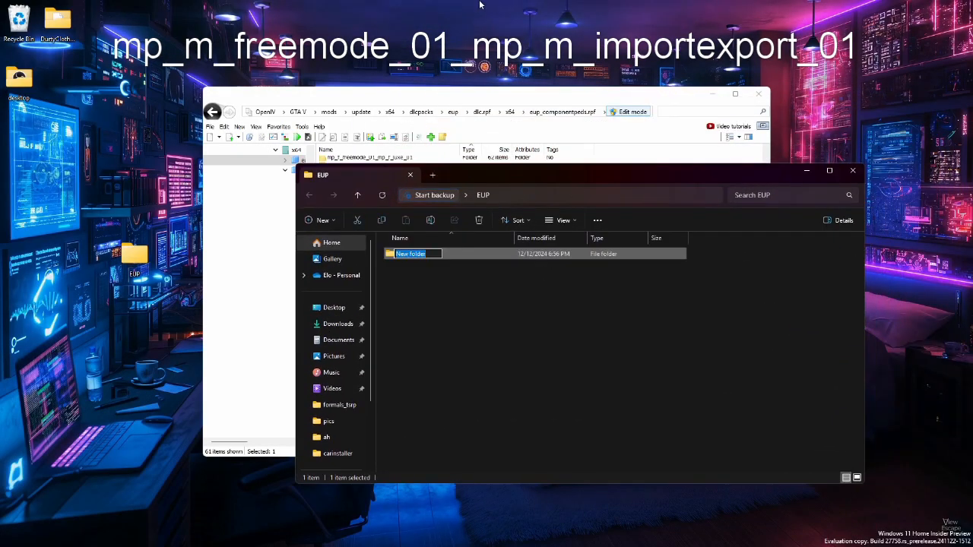
pyautogui.hotkey('ctrl', 'v')
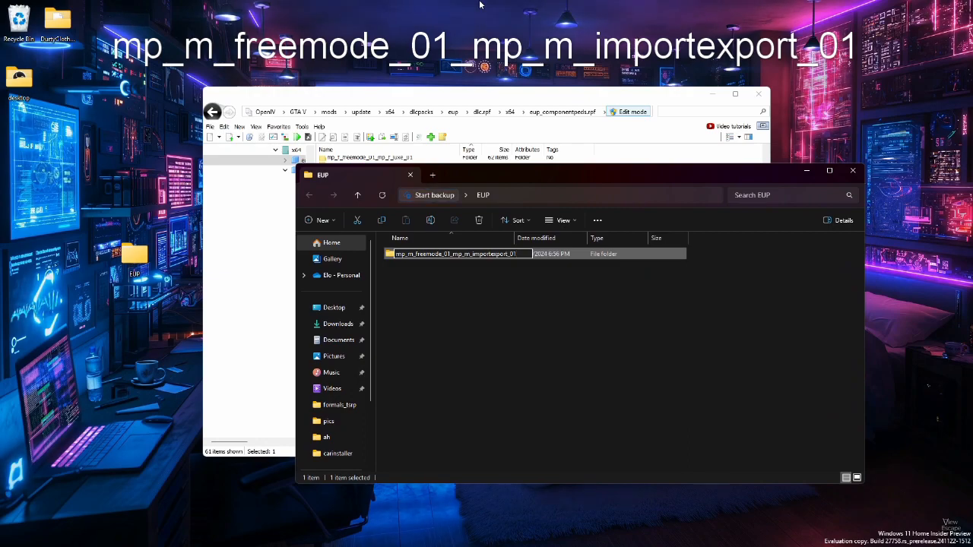
pyautogui.press('Return')
pyautogui.press('Return')
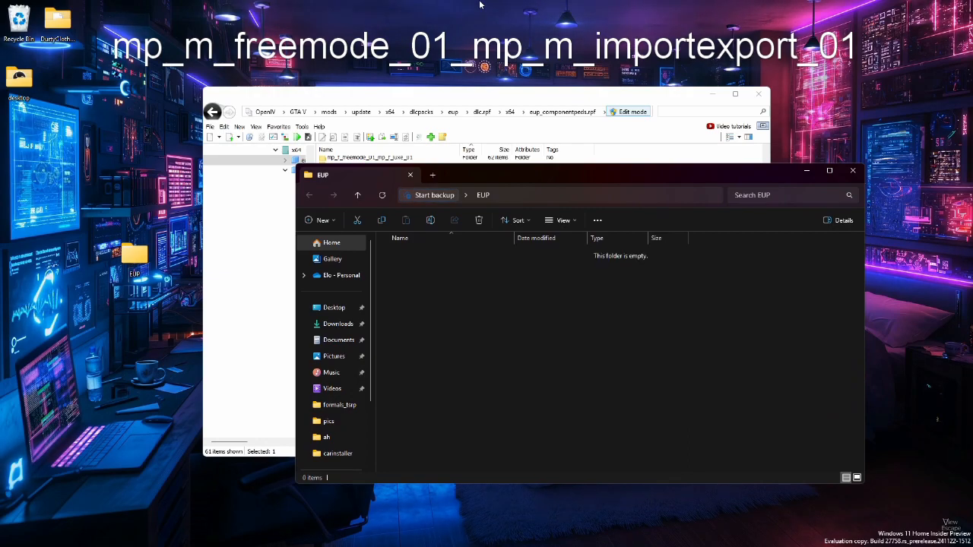
# Place the Explorer and OpenIV windows side by side and open the mp_m_freemode_01_mp_m_importexport_01 folder in OpenIV
pyautogui.moveTo(567, 176); pyautogui.dragTo(293, 203)
pyautogui.moveTo(456, 95); pyautogui.dragTo(670, 86)
pyautogui.click(622, 394)
pyautogui.doubleClick(621, 396)
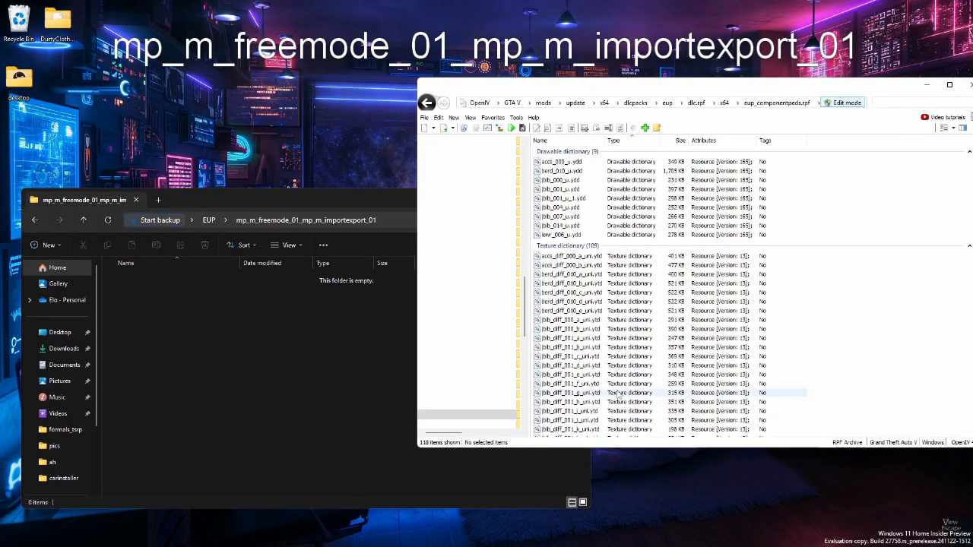
pyautogui.click(583, 208)
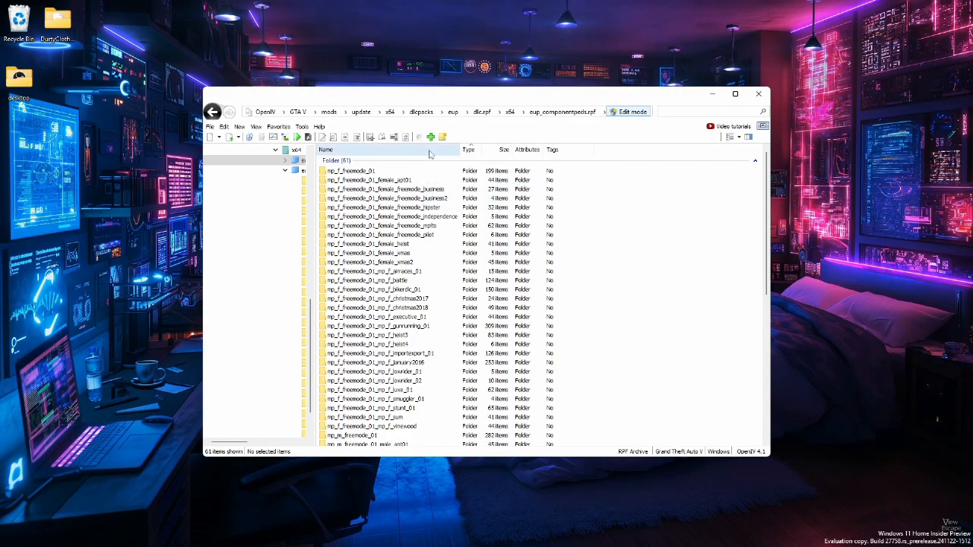
# Copy the name of the mp_m_freemode_01_mp_m_importexport_01 folder from the list in eup_componentpeds.rpf
pyautogui.click(476, 152)
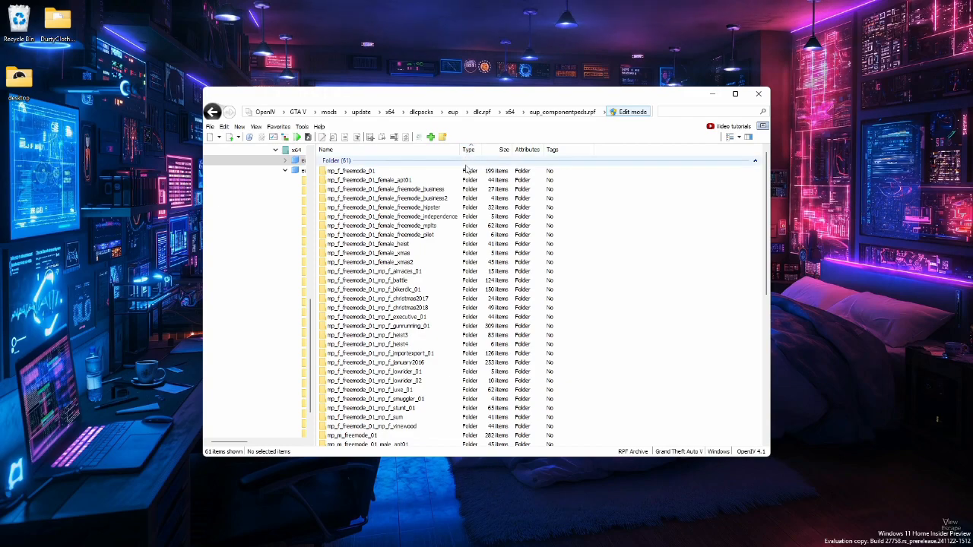
pyautogui.scroll(-3, 586, 228)
pyautogui.scroll(-2, 426, 342)
pyautogui.scroll(-4, 363, 360)
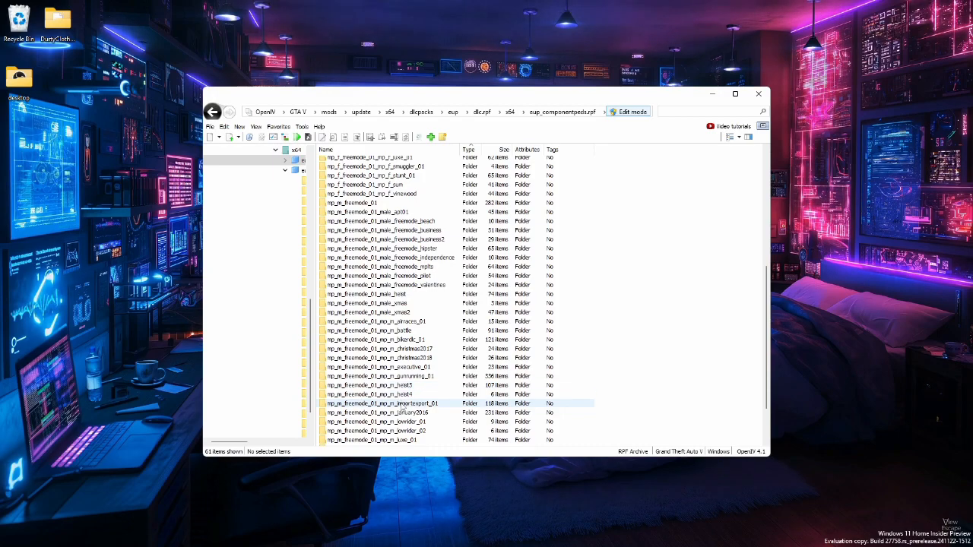
pyautogui.click(431, 406)
pyautogui.rightClick(431, 409)
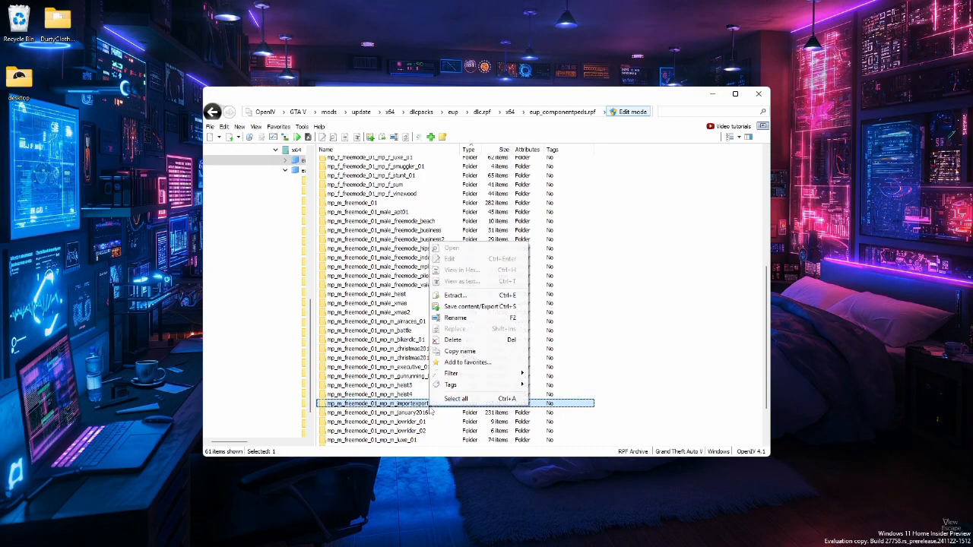
pyautogui.click(460, 351)
# Make a new desktop folder named EUP and open it in File Explorer
pyautogui.click(129, 219)
pyautogui.rightClick(130, 219)
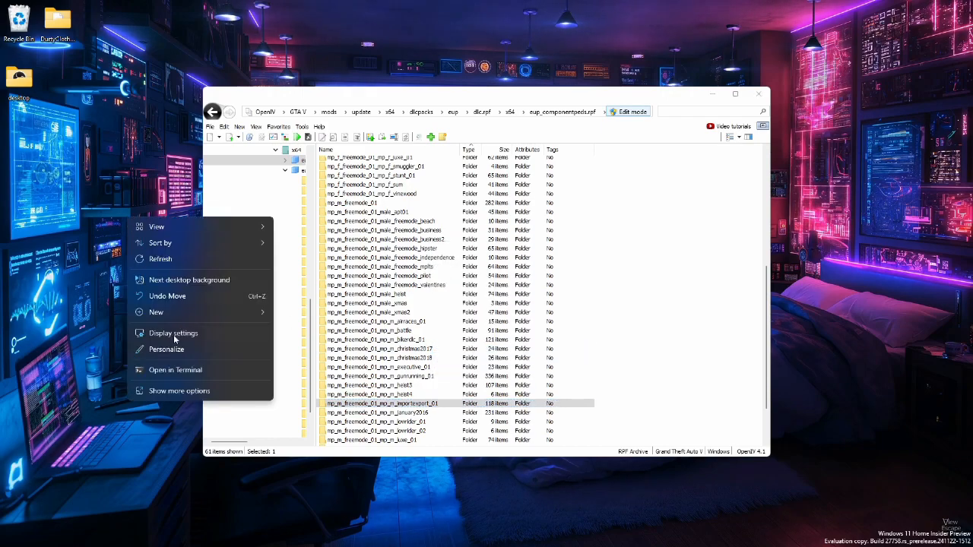
pyautogui.moveTo(234, 312)
pyautogui.click(321, 313)
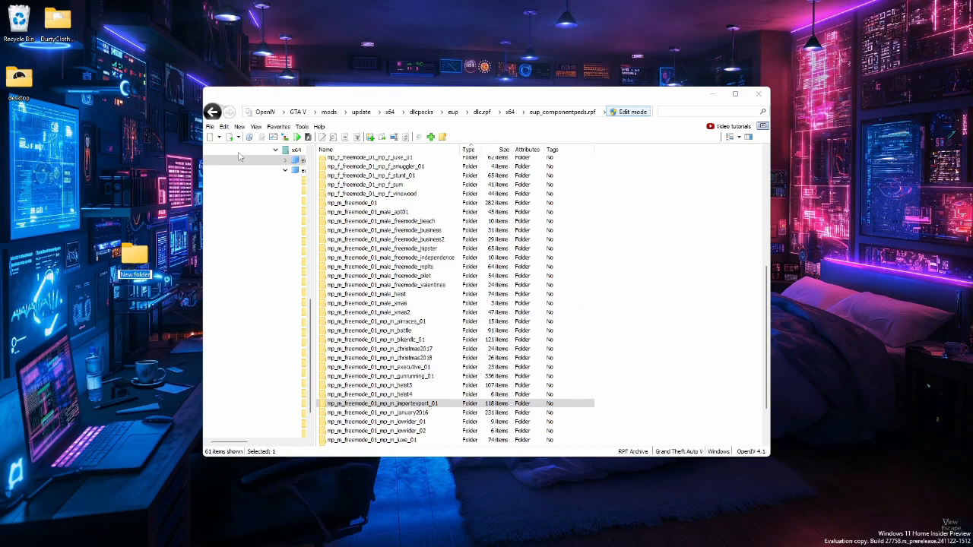
pyautogui.write('EUP')
pyautogui.press('Return')
pyautogui.press('Return')
# Inside EUP, create a folder with the copied name mp_m_freemode_01_mp_m_importexport_01 and open it
pyautogui.doubleClick(350, 5)
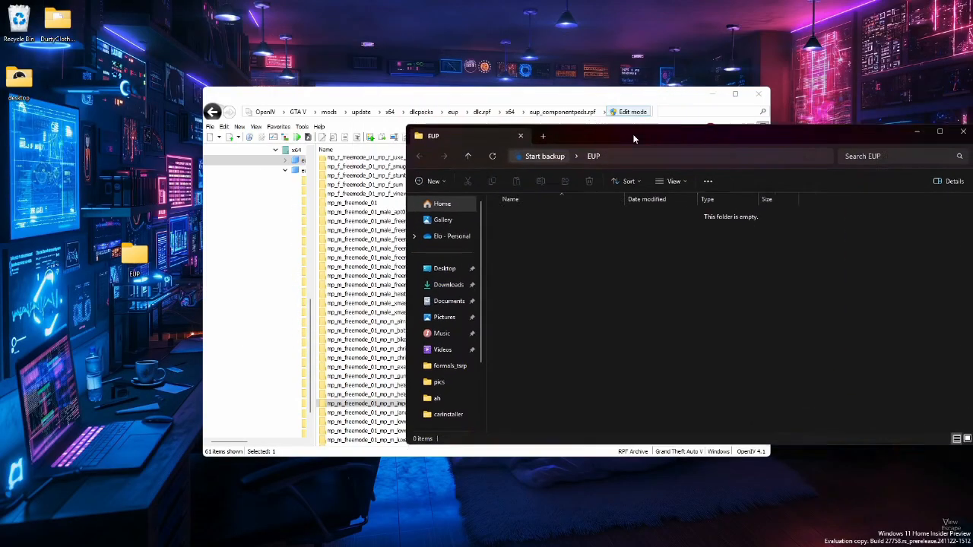
pyautogui.hotkey('ctrl', 'shift', 'n')
pyautogui.hotkey('ctrl', 'v')
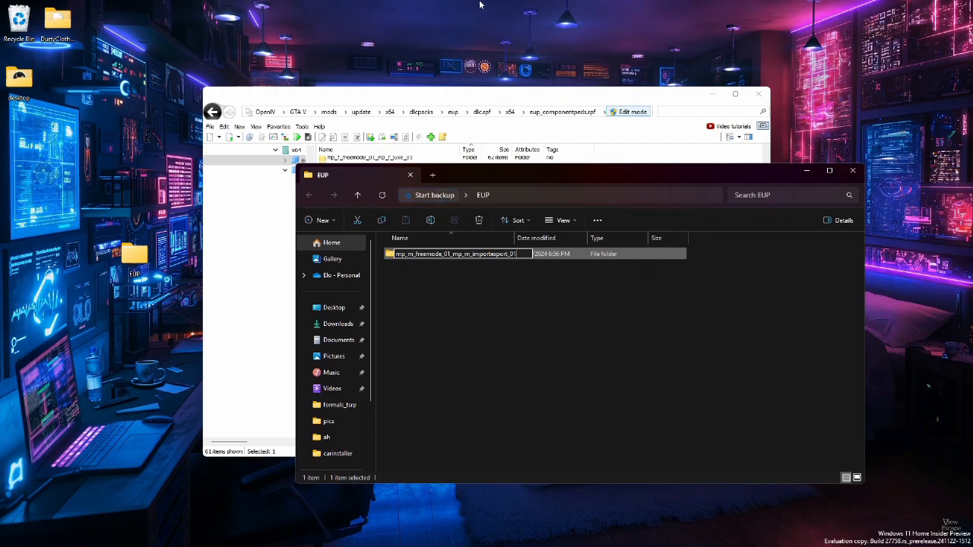
pyautogui.press('Return')
pyautogui.press('Return')
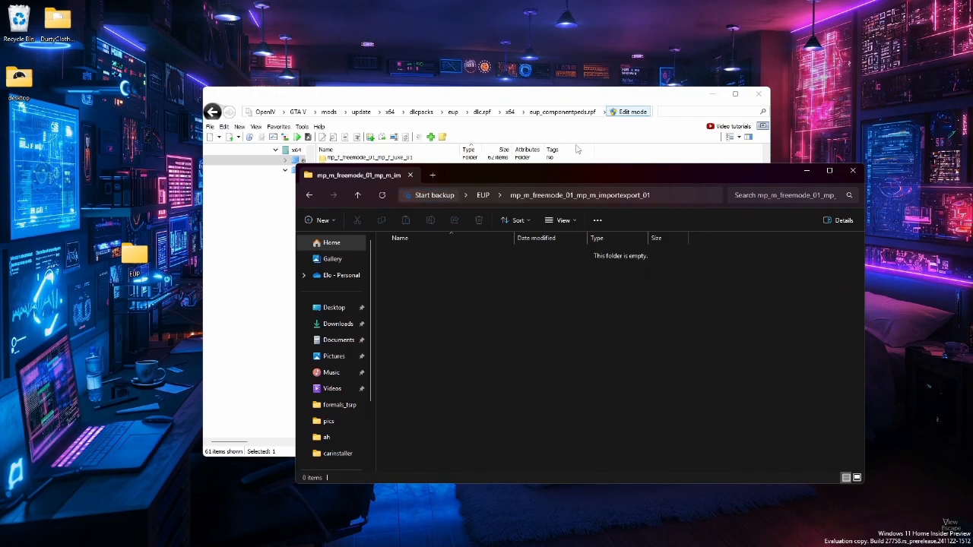
# Arrange the Explorer window beside OpenIV and open the archive's mp_m_freemode_01_mp_m_importexport_01 folder
pyautogui.moveTo(569, 178); pyautogui.dragTo(294, 203)
pyautogui.moveTo(372, 94); pyautogui.dragTo(583, 88)
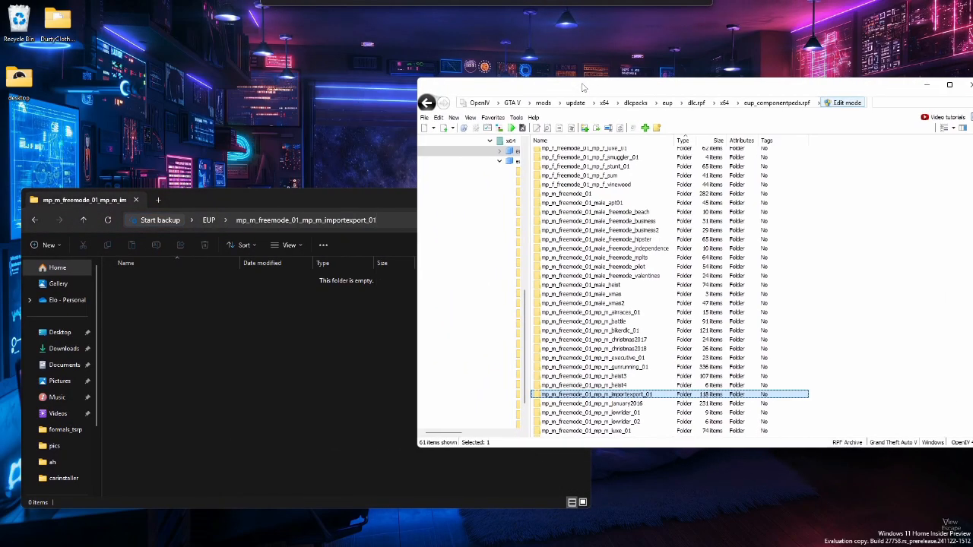
pyautogui.doubleClick(600, 394)
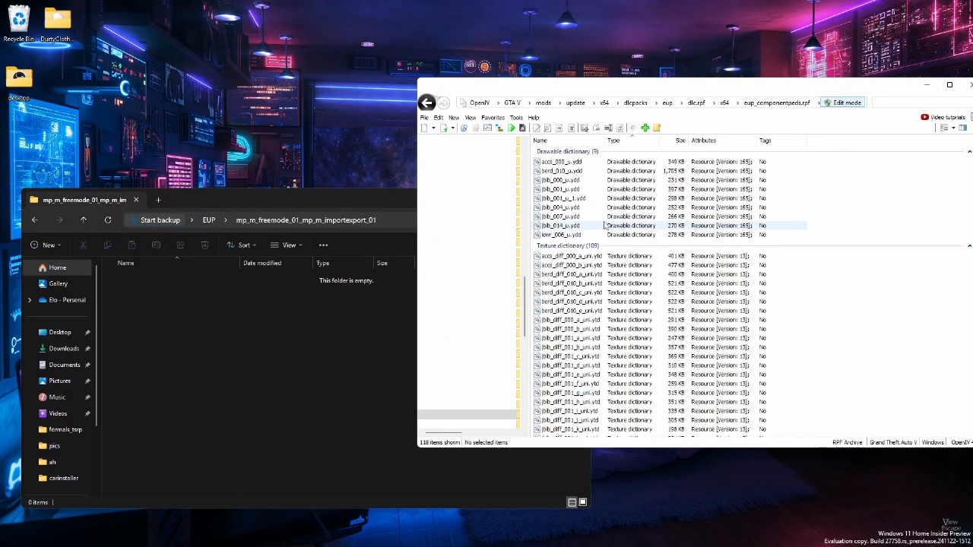
# Preview the shirt models jbib_004_u.ydd, jbib_007_u.ydd and jbib_014_u.ydd one after another in the Model Viewer
pyautogui.click(582, 209)
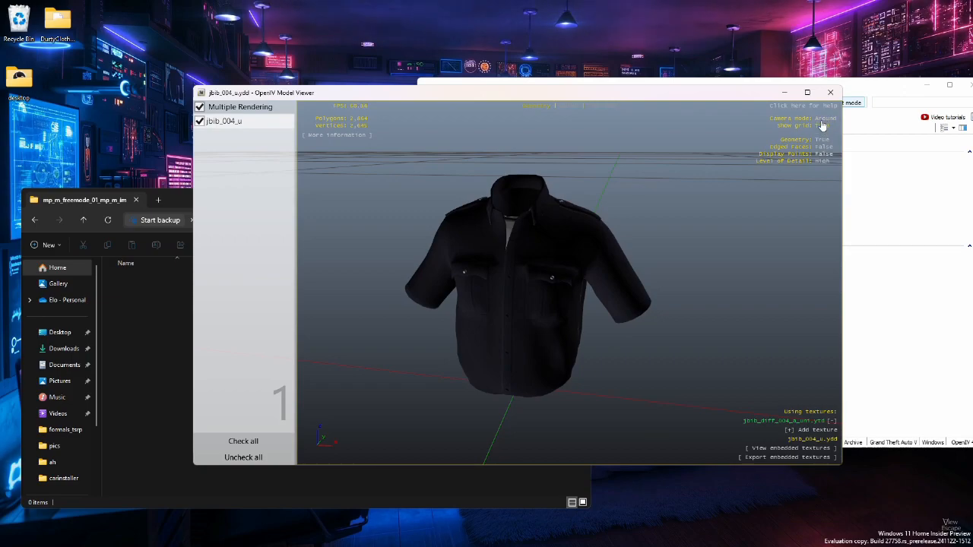
pyautogui.moveTo(790, 128); pyautogui.dragTo(623, 168)
pyautogui.press('Escape')
pyautogui.doubleClick(577, 217)
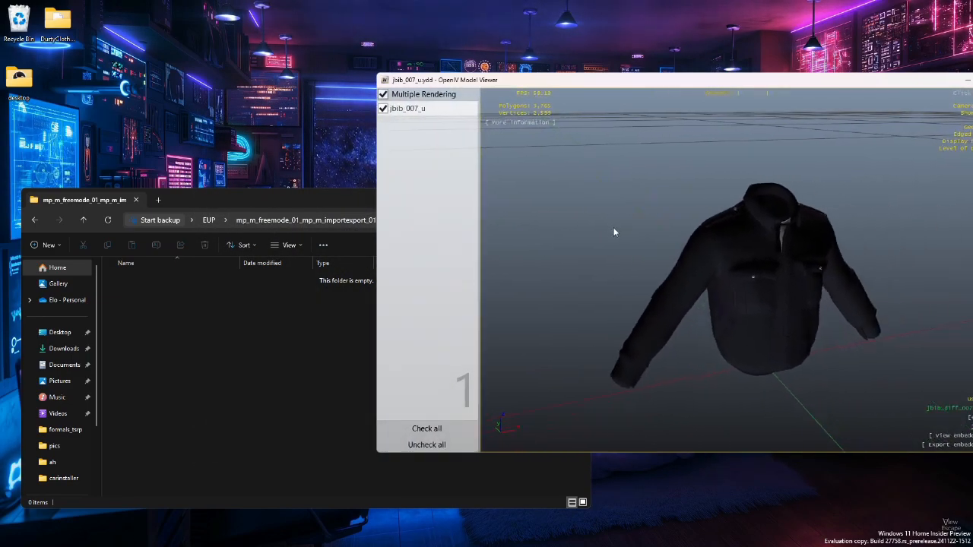
pyautogui.press('Escape')
pyautogui.click(600, 228)
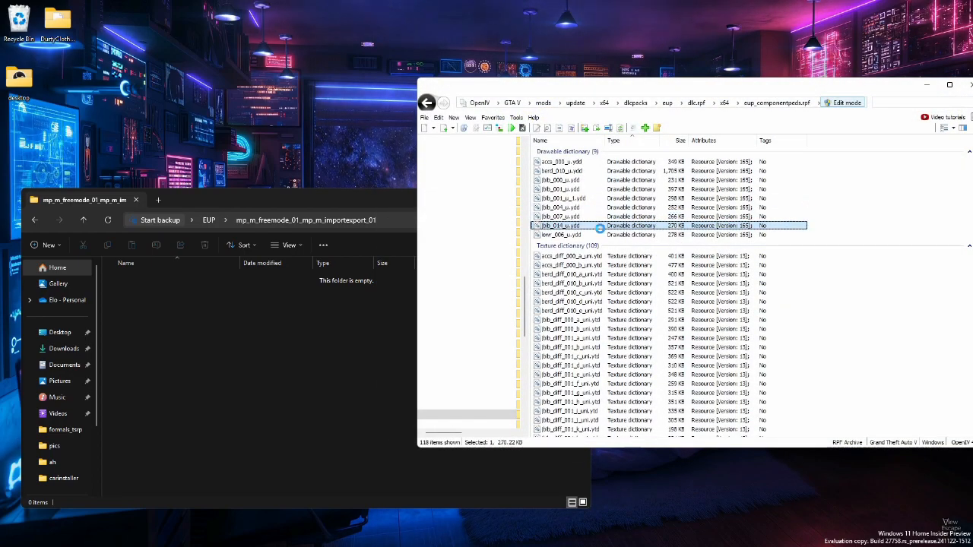
pyautogui.press('Escape')
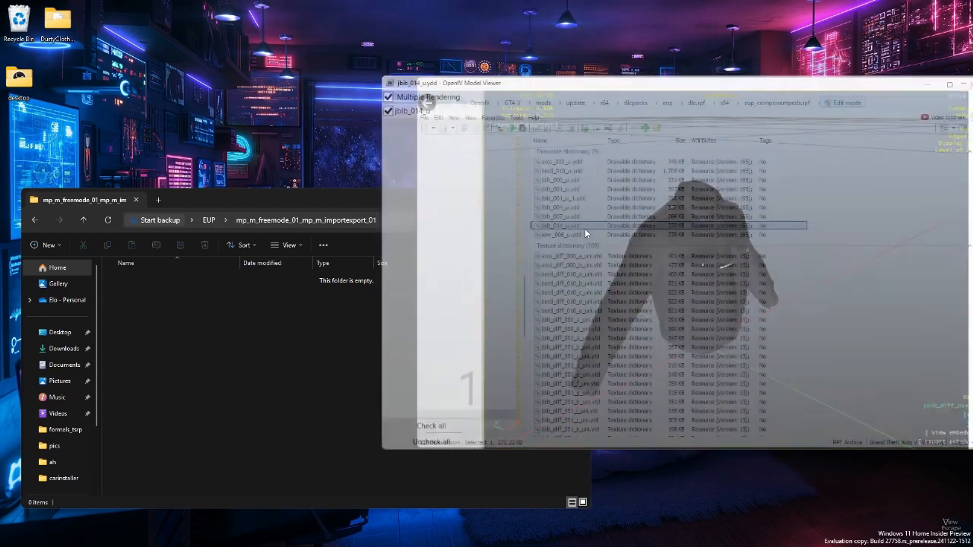
# Extract jbib_004_u.ydd, jbib_007_u.ydd and jbib_014_u.ydd into the mp_m_freemode_01_mp_m_importexport_01 folder inside the desktop EUP folder
pyautogui.keyDown('shift'); pyautogui.click(578, 208); pyautogui.keyUp('shift')
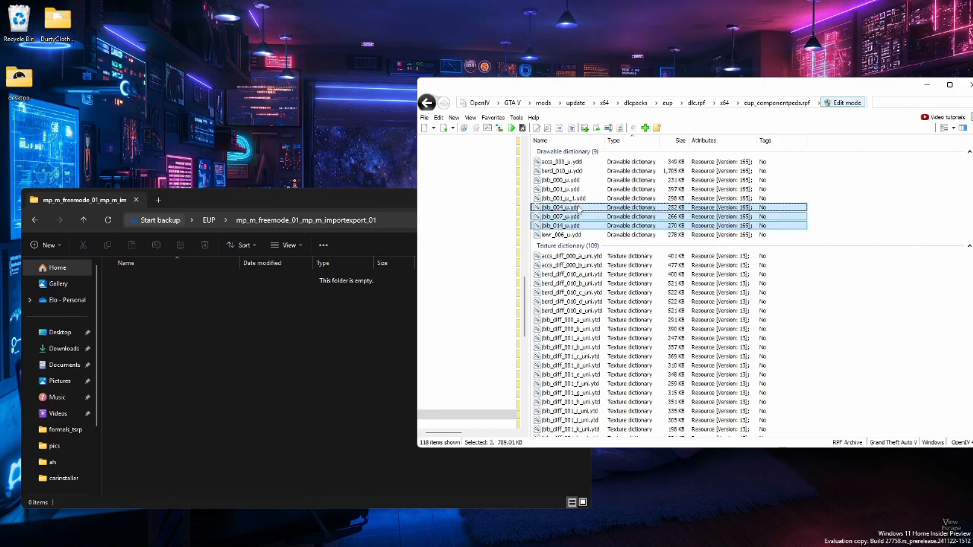
pyautogui.moveTo(287, 368); pyautogui.dragTo(289, 366)
# Filter the archive folder's files by jbib_diff_004 to list the textures belonging to jbib_004_u.ydd
pyautogui.click(576, 208)
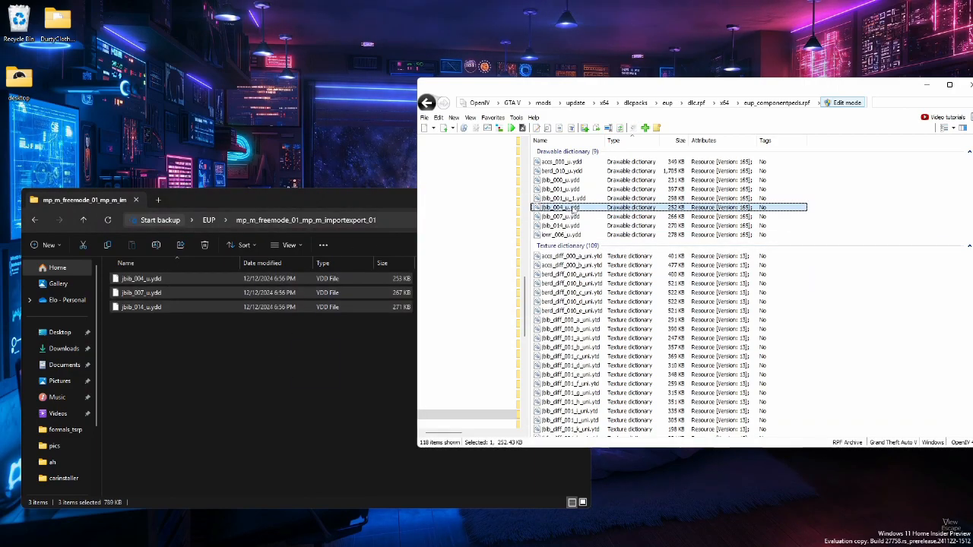
pyautogui.click(571, 208)
pyautogui.click(566, 207)
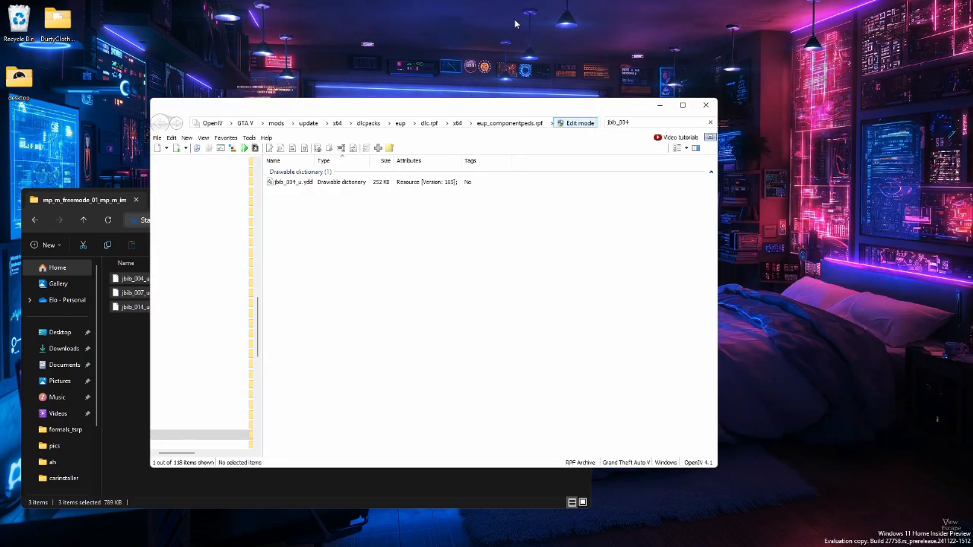
pyautogui.write('diff')
pyautogui.press('BackSpace')
pyautogui.press('BackSpace')
pyautogui.press('BackSpace')
pyautogui.press('BackSpace')
pyautogui.write('_diff')
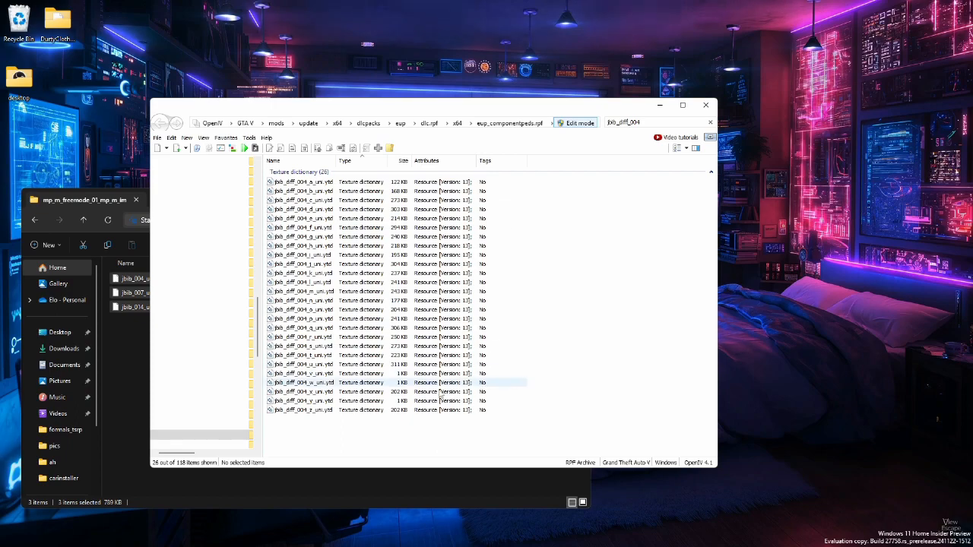
# Inspect the jbib_diff_004 textures c, e and g, maximizing the texture editor for g and turning off Original size
pyautogui.doubleClick(345, 200)
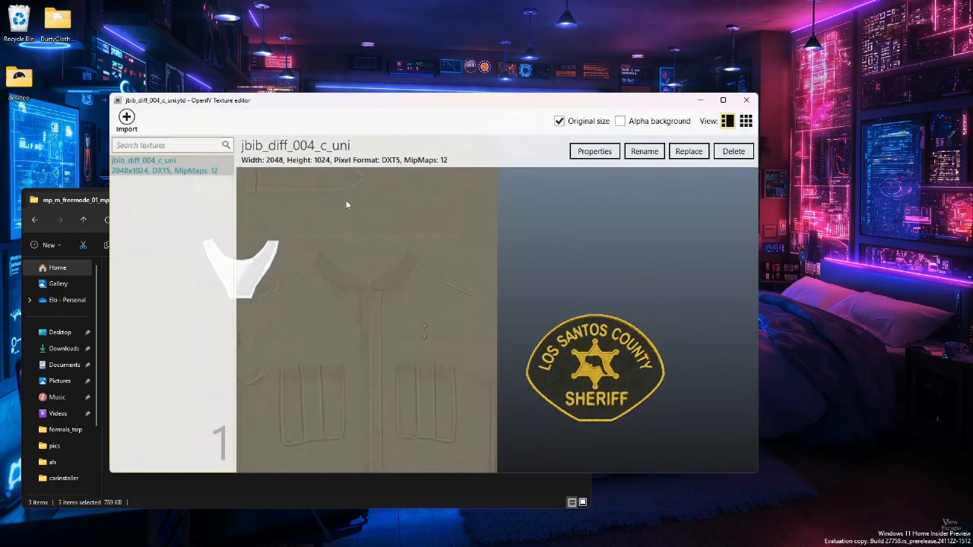
pyautogui.press('Escape')
pyautogui.click(325, 218)
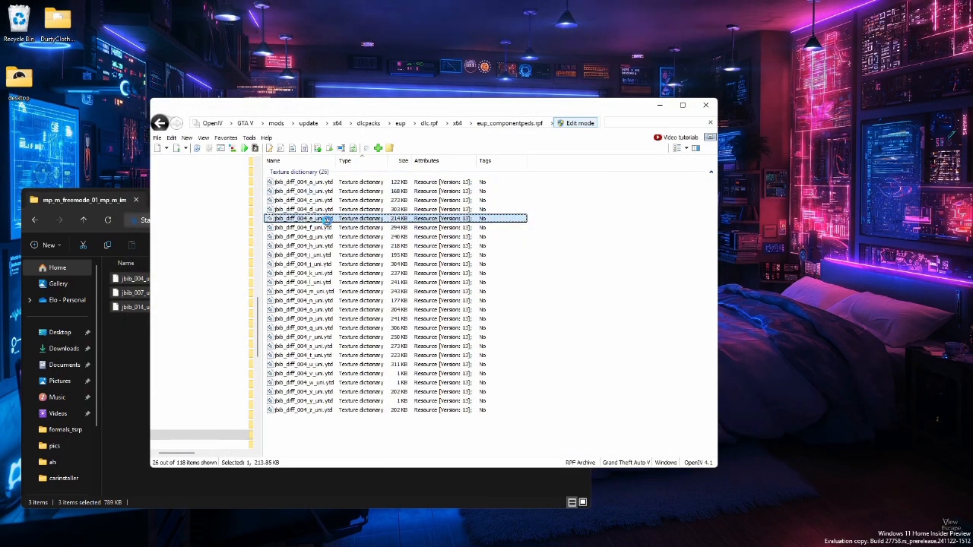
pyautogui.press('Escape')
pyautogui.doubleClick(305, 237)
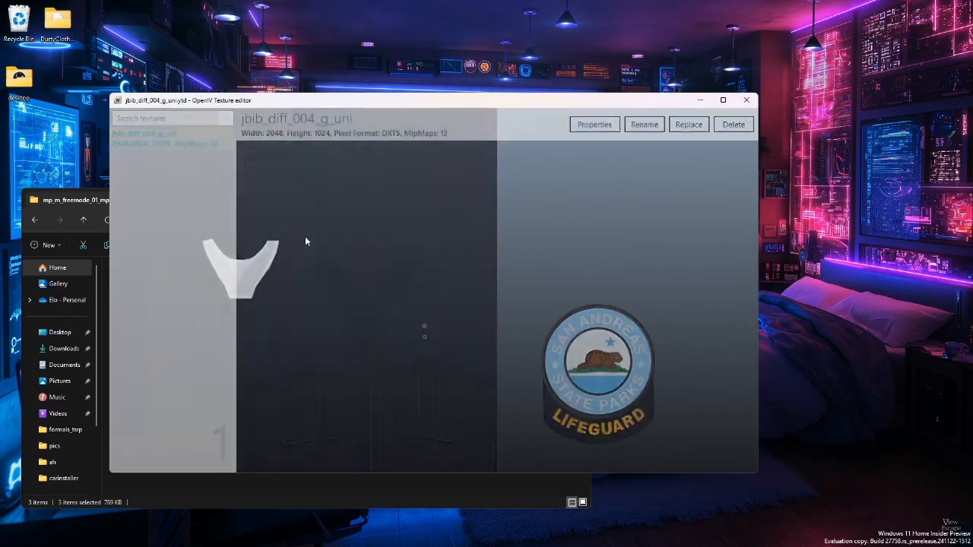
pyautogui.doubleClick(371, 104)
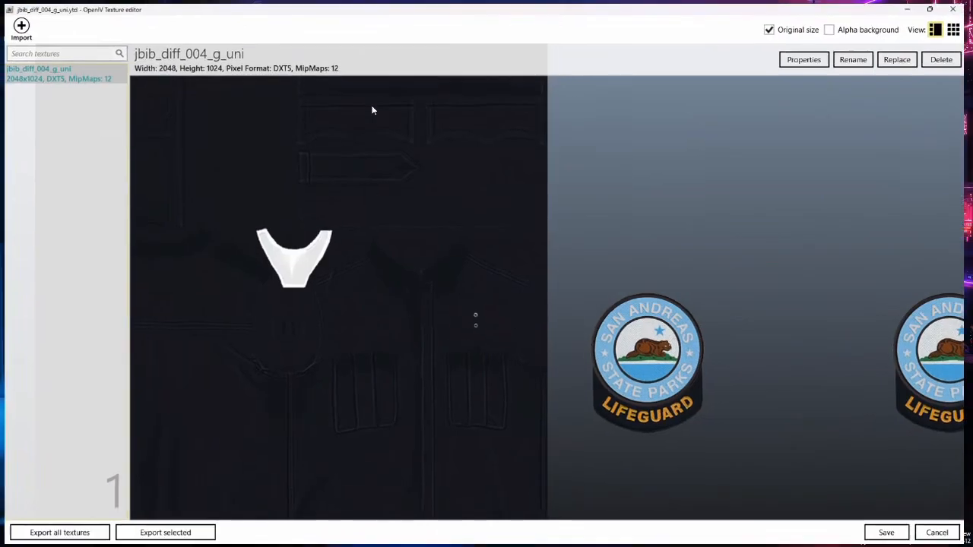
pyautogui.click(774, 25)
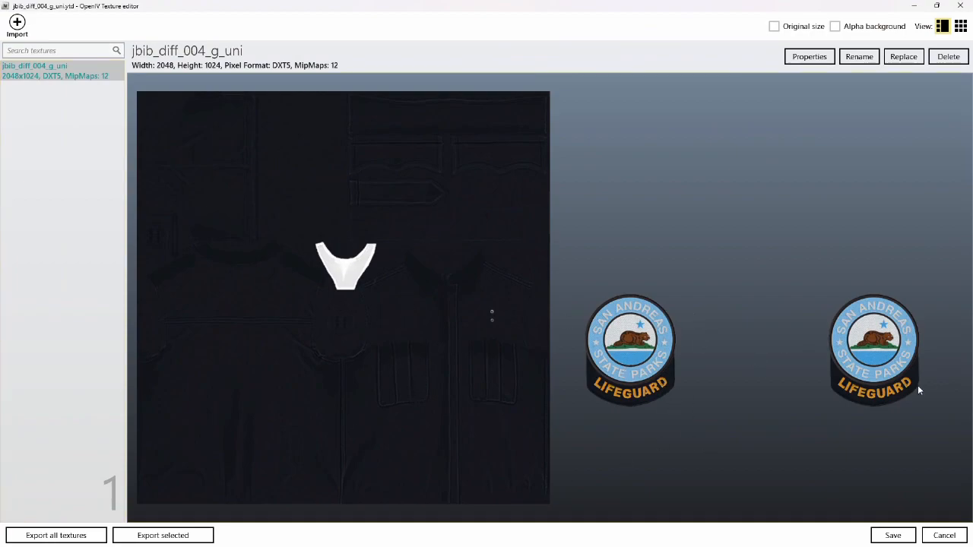
# Export the jbib_diff_004_g_uni texture as a PNG image into a new folder named tutorial on the Desktop
pyautogui.click(174, 534)
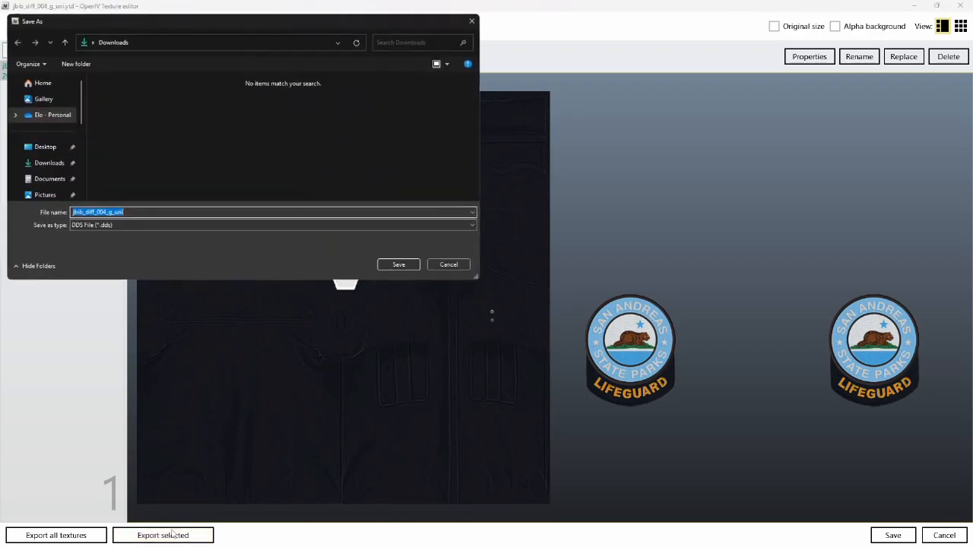
pyautogui.click(72, 225)
pyautogui.click(91, 238)
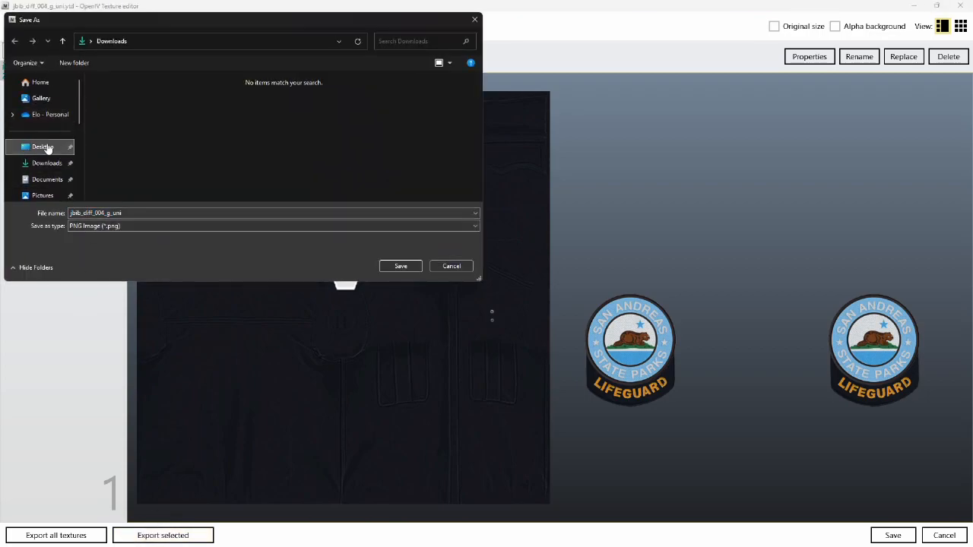
pyautogui.click(43, 147)
pyautogui.hotkey('ctrl', 'shift', 'n')
pyautogui.write('tuto')
pyautogui.write('ria')
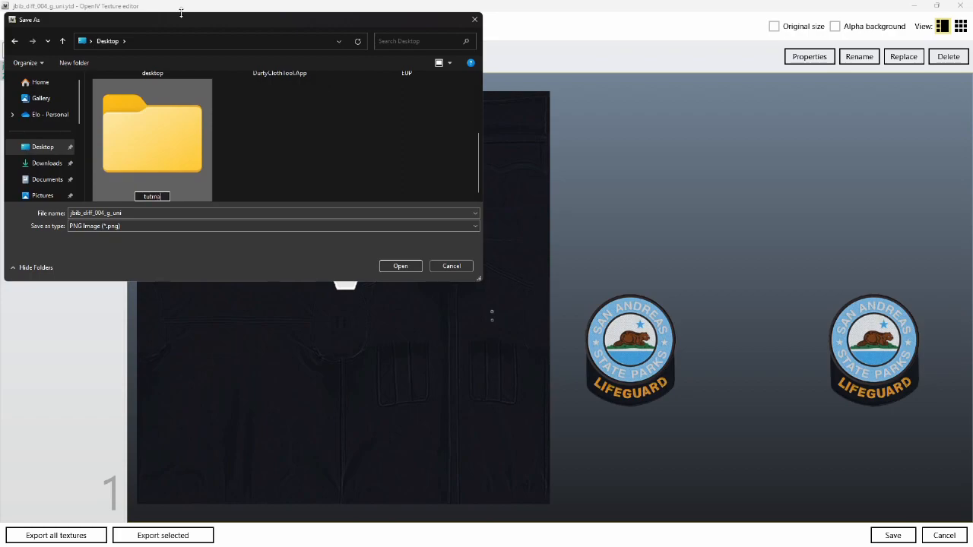
pyautogui.write('l')
pyautogui.press('Return')
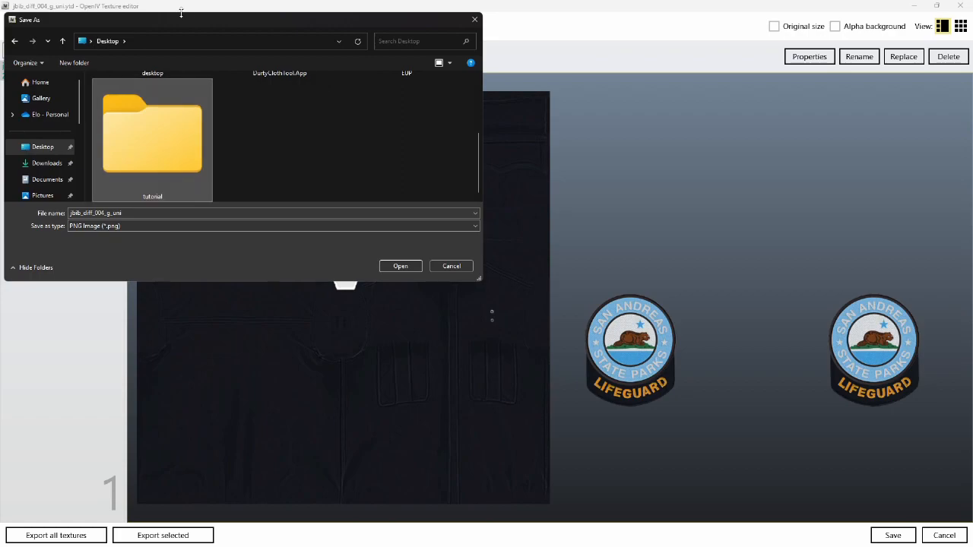
pyautogui.press('Return')
pyautogui.click(402, 267)
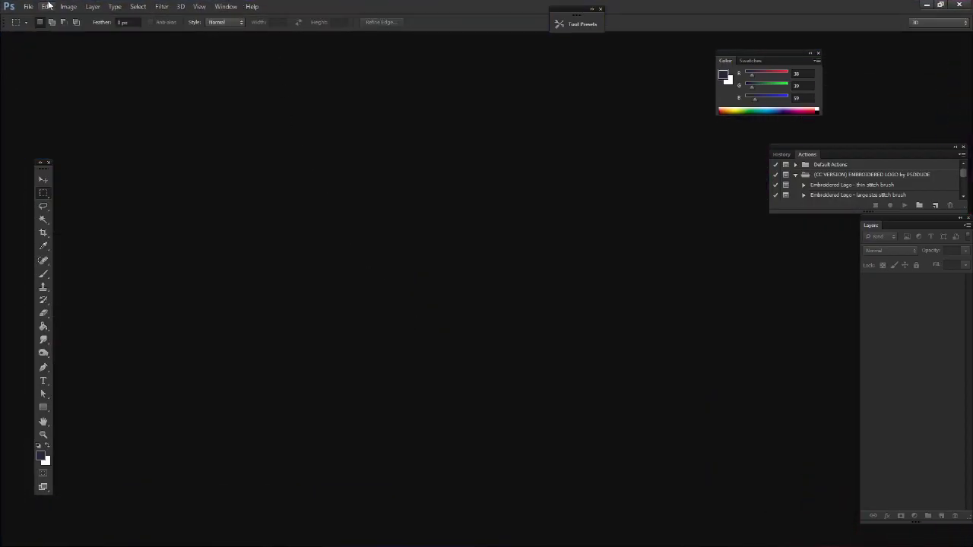
# Switch to Photoshop and open jbib_diff_004_g_uni.png from the tutorial folder on the Desktop
pyautogui.click(43, 7)
pyautogui.click(42, 28)
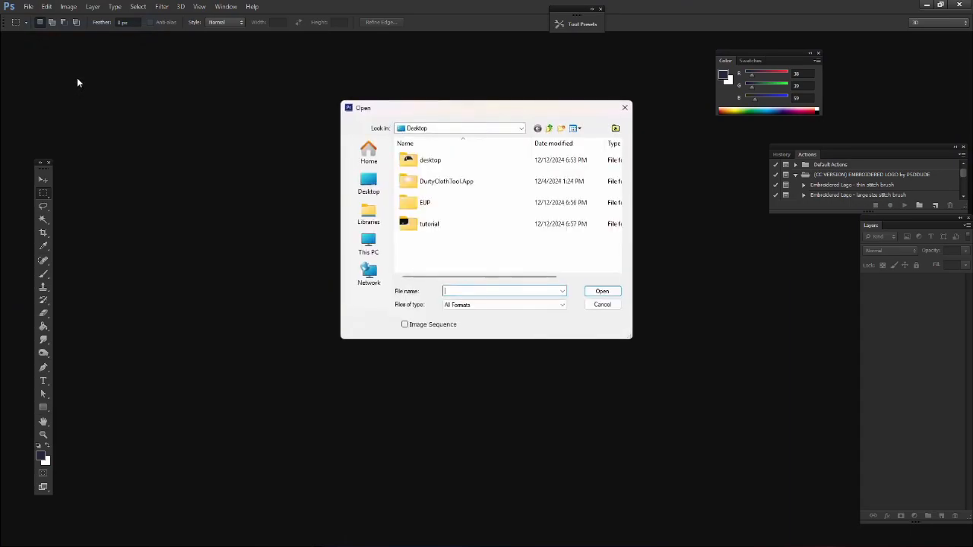
pyautogui.doubleClick(427, 223)
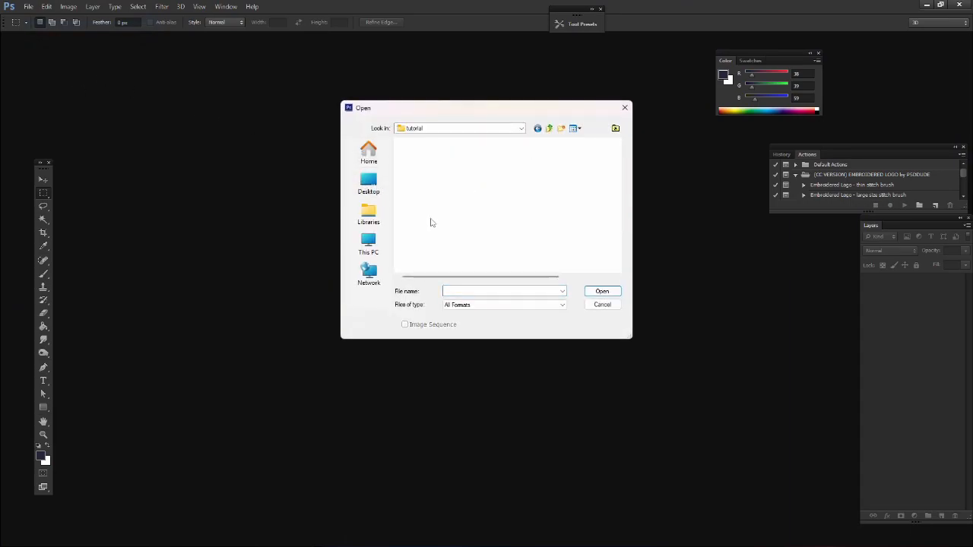
pyautogui.doubleClick(426, 176)
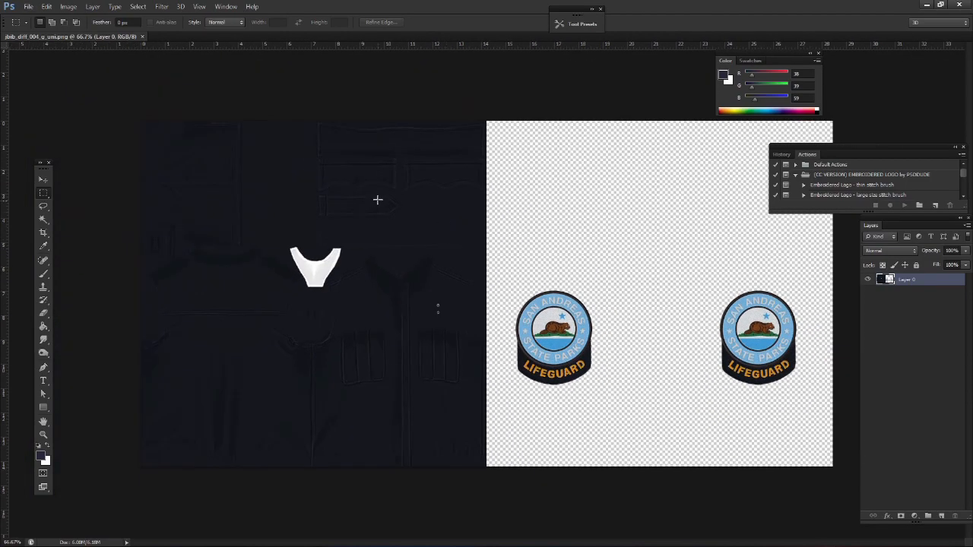
# Try selecting the white collar piece of the shirt texture with the Magic Wand
pyautogui.hotkey('ctrl', '+')
pyautogui.click(47, 218)
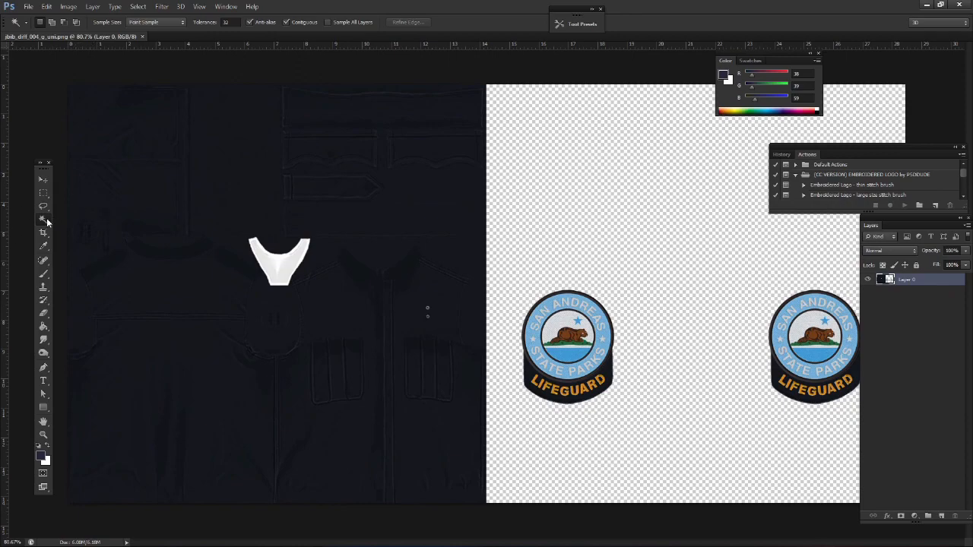
pyautogui.scroll(3, 293, 268)
pyautogui.click(251, 268)
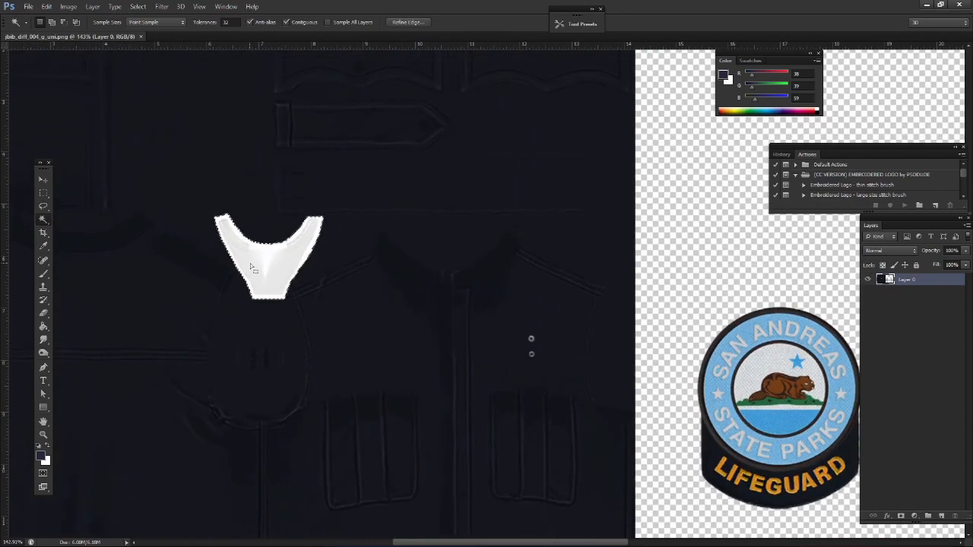
pyautogui.scroll(5, 251, 267)
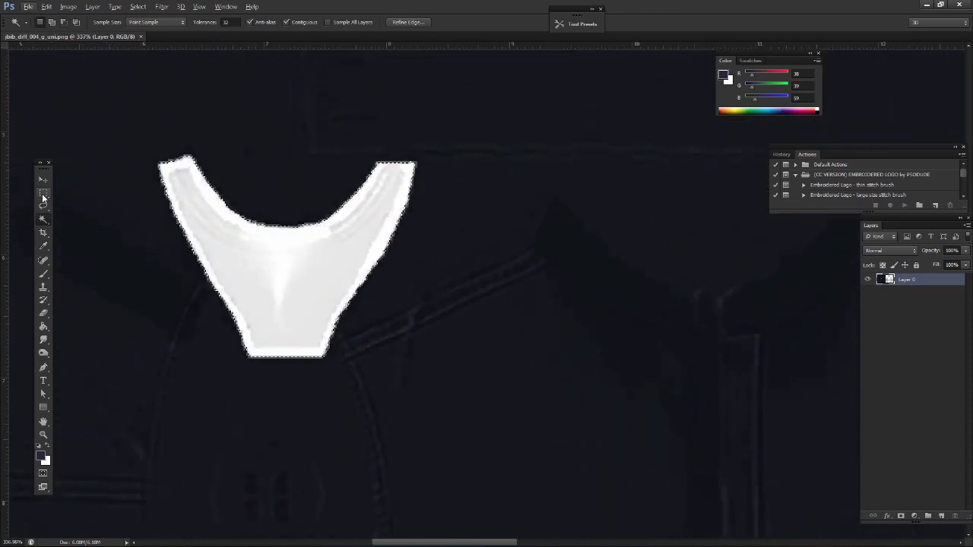
# Copy a rectangular area around the white collar piece to a new layer and hide Layer 0
pyautogui.click(42, 196)
pyautogui.scroll(-1, 128, 147)
pyautogui.moveTo(136, 135); pyautogui.dragTo(352, 314)
pyautogui.hotkey('ctrl', 'j')
pyautogui.click(868, 293)
pyautogui.hscroll(-3, 373, 244)
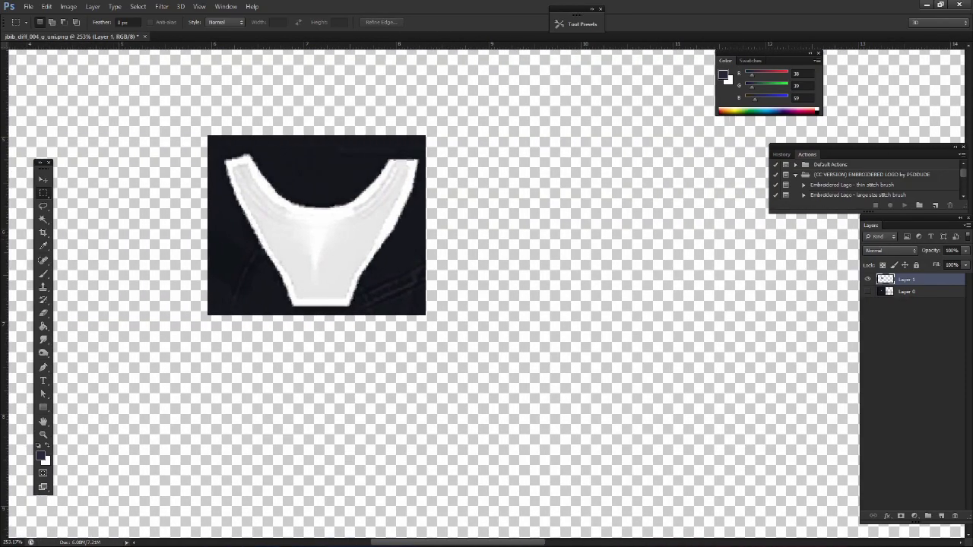
# Delete the dark background around the collar piece on Layer 1 with the Magic Wand, deselect, and show Layer 0 again
pyautogui.click(38, 219)
pyautogui.scroll(1, 229, 213)
pyautogui.click(305, 217)
pyautogui.press('Delete')
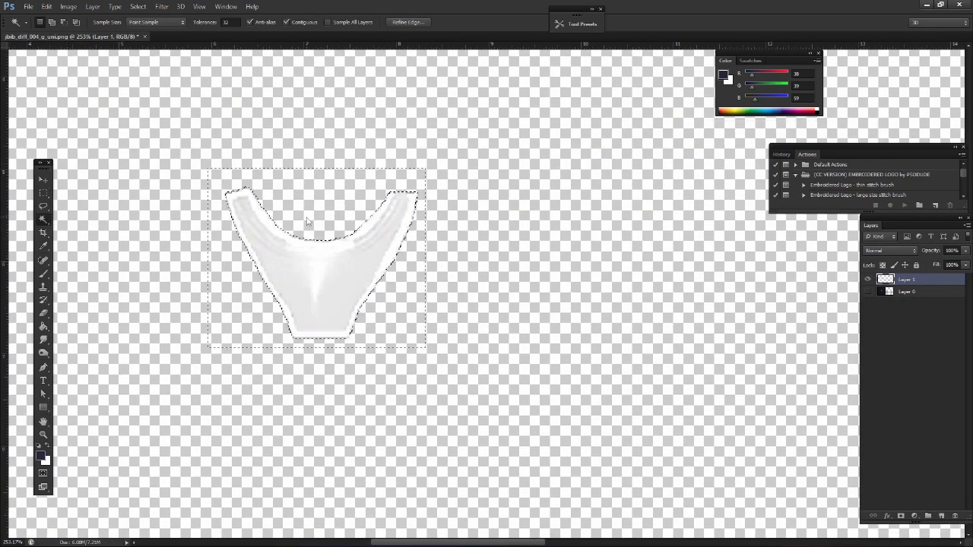
pyautogui.hotkey('ctrl', 'd')
pyautogui.click(47, 183)
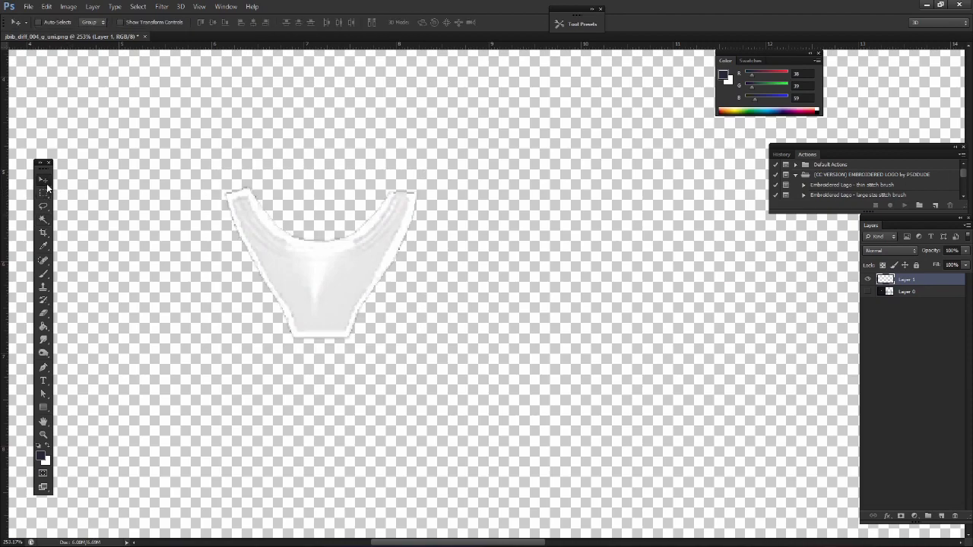
pyautogui.click(868, 292)
pyautogui.click(869, 293)
pyautogui.click(868, 293)
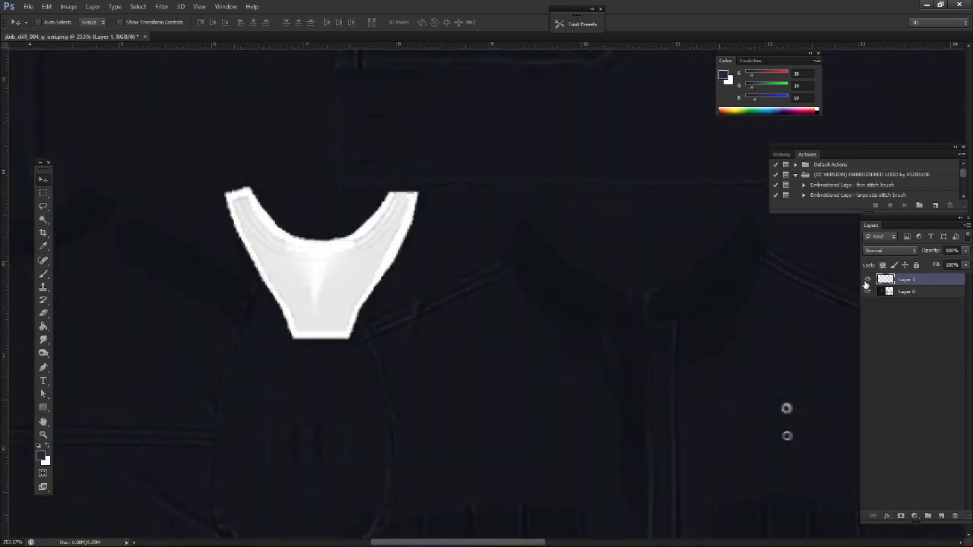
# Examine the jbib_004_u shirt in the OpenIV Model Viewer, comparing its collar and sleeves with the texture layout in Photoshop
pyautogui.scroll(-5, 400, 302)
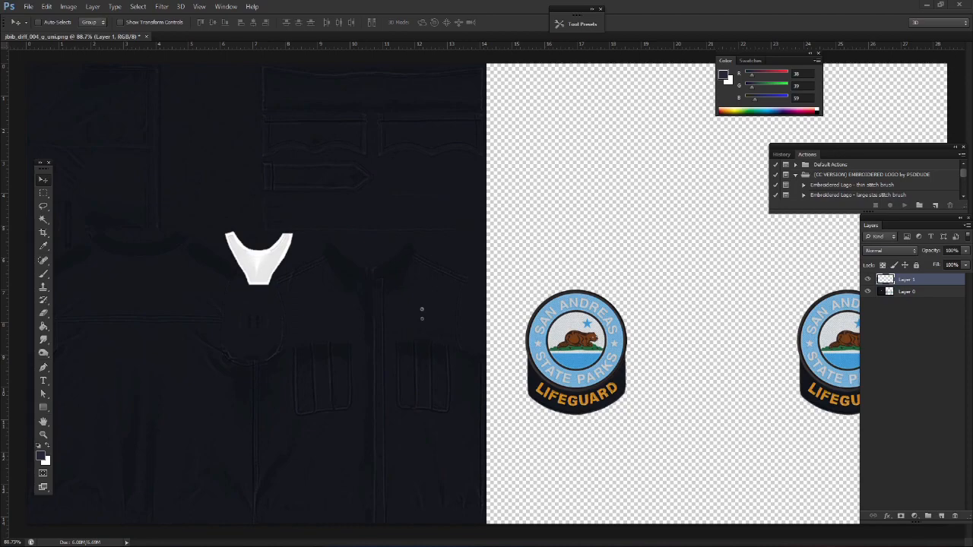
pyautogui.scroll(-5, 426, 208)
pyautogui.scroll(4, 427, 208)
pyautogui.hotkey('alt', 'Tab')
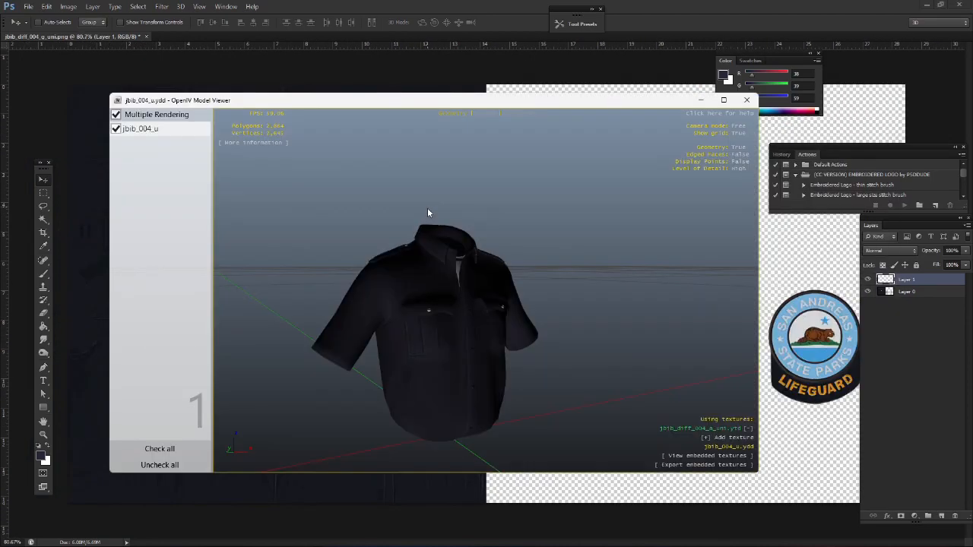
pyautogui.hotkey('alt', 'Tab')
pyautogui.hotkey('alt', 'Tab')
pyautogui.moveTo(292, 315); pyautogui.dragTo(415, 336)
pyautogui.scroll(-5, 424, 330)
pyautogui.scroll(3, 416, 336)
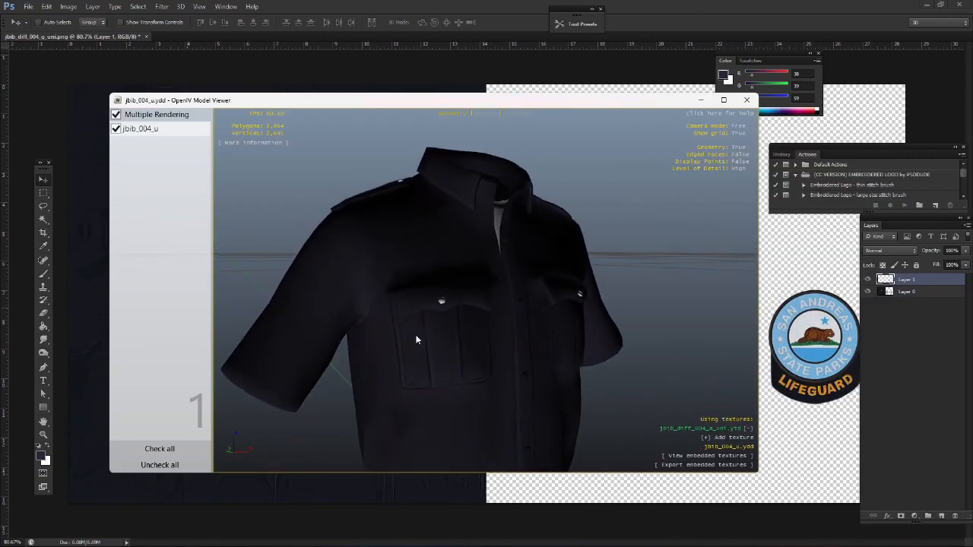
pyautogui.scroll(5, 418, 338)
pyautogui.scroll(-6, 426, 345)
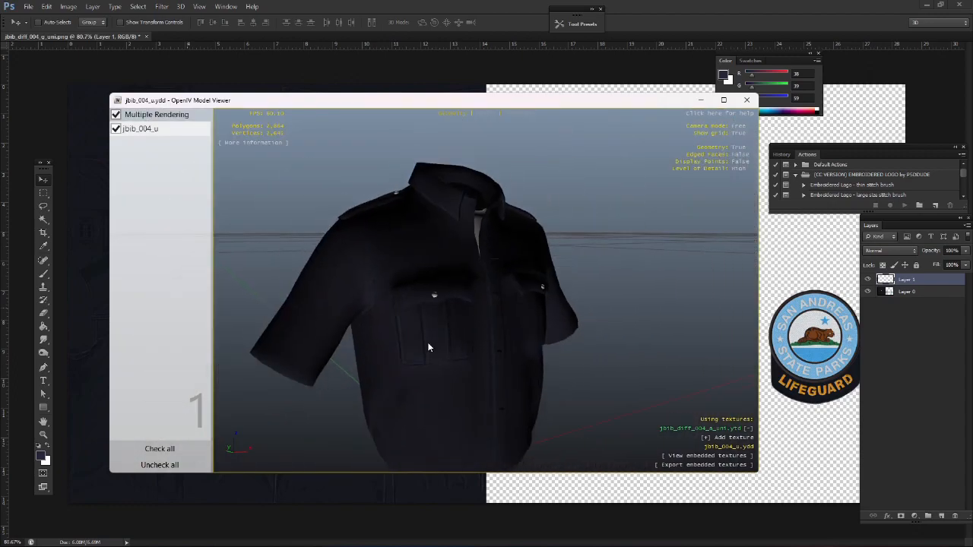
pyautogui.hotkey('alt', 'Tab')
pyautogui.click(482, 213)
pyautogui.scroll(4, 482, 212)
pyautogui.moveTo(482, 213); pyautogui.dragTo(483, 214)
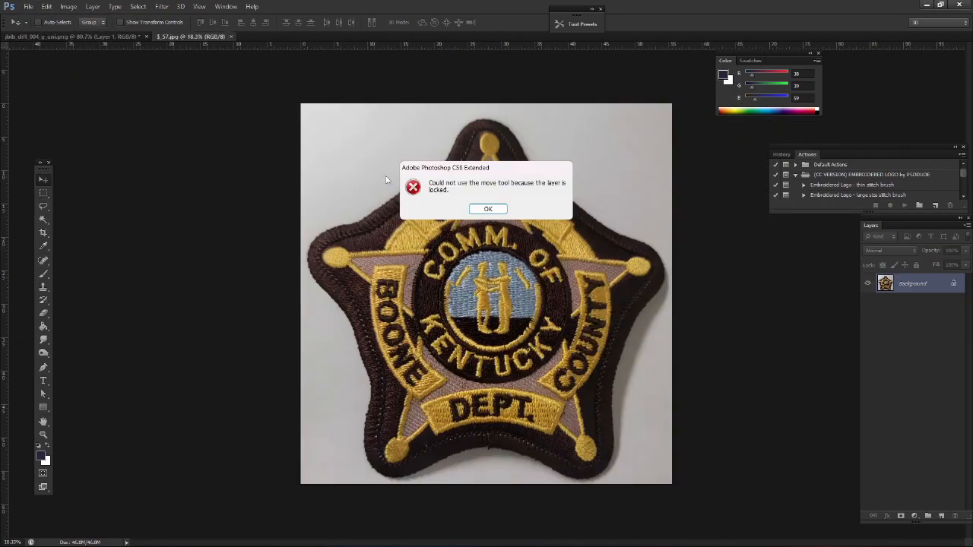
# Open the sheriff patch image $_57.jpg and convert its Background into a regular layer named Layer 0
pyautogui.press('Return')
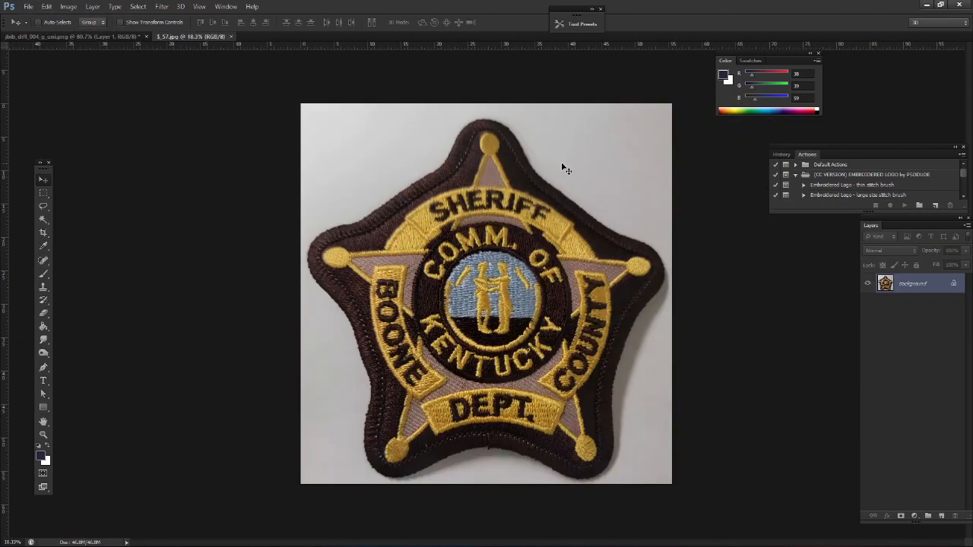
pyautogui.doubleClick(953, 285)
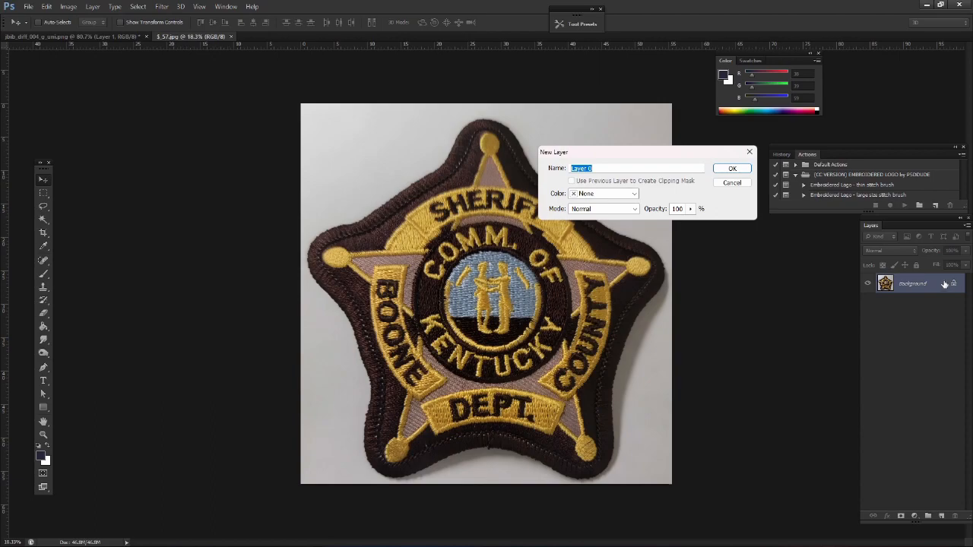
pyautogui.press('Return')
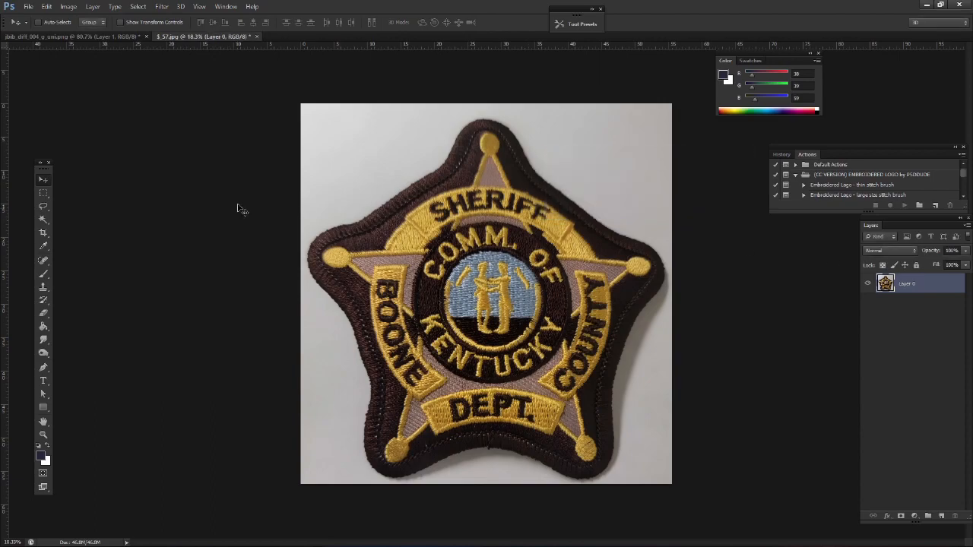
# Delete the light backdrop and shadow around the sheriff patch with the Magic Wand, then deselect
pyautogui.click(44, 219)
pyautogui.click(361, 188)
pyautogui.press('Delete')
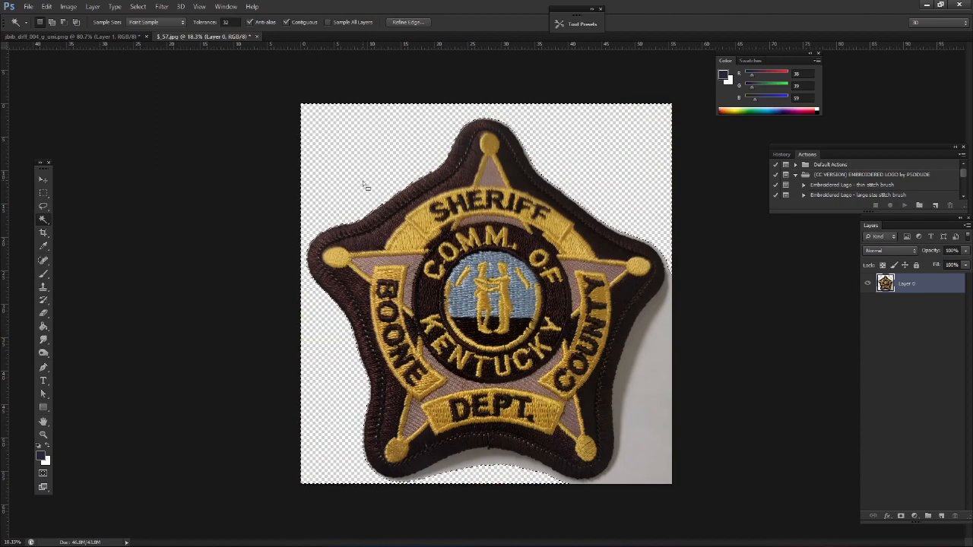
pyautogui.click(501, 458)
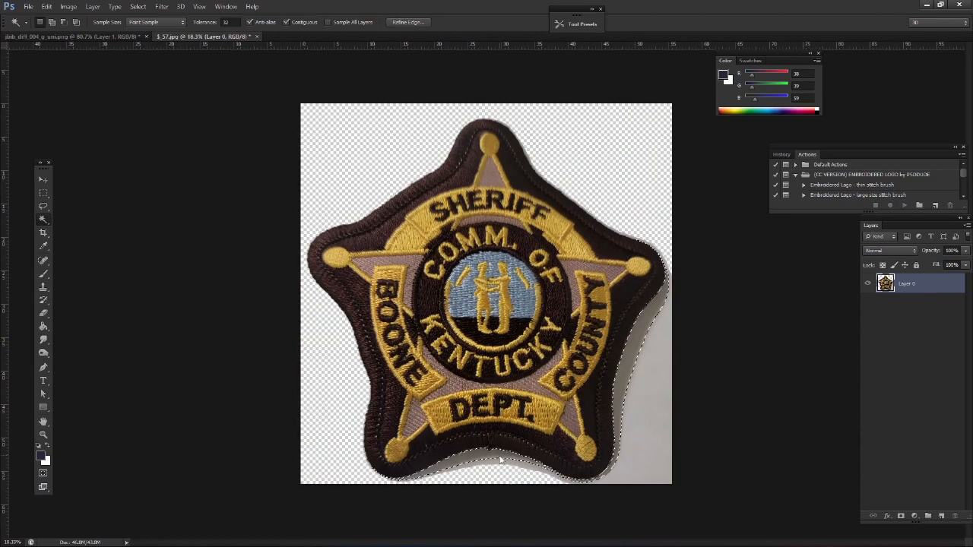
pyautogui.press('Delete')
pyautogui.click(518, 465)
pyautogui.press('Delete')
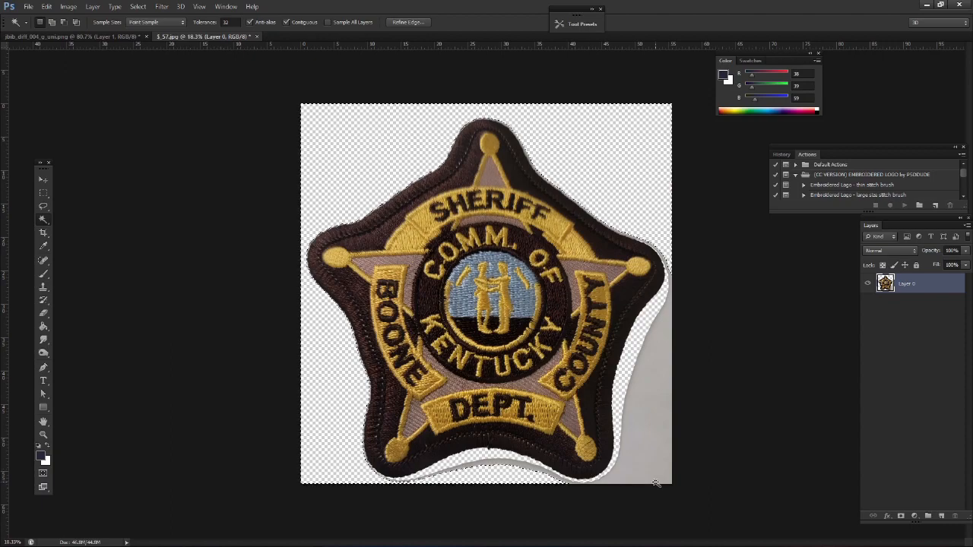
pyautogui.click(653, 457)
pyautogui.press('Delete')
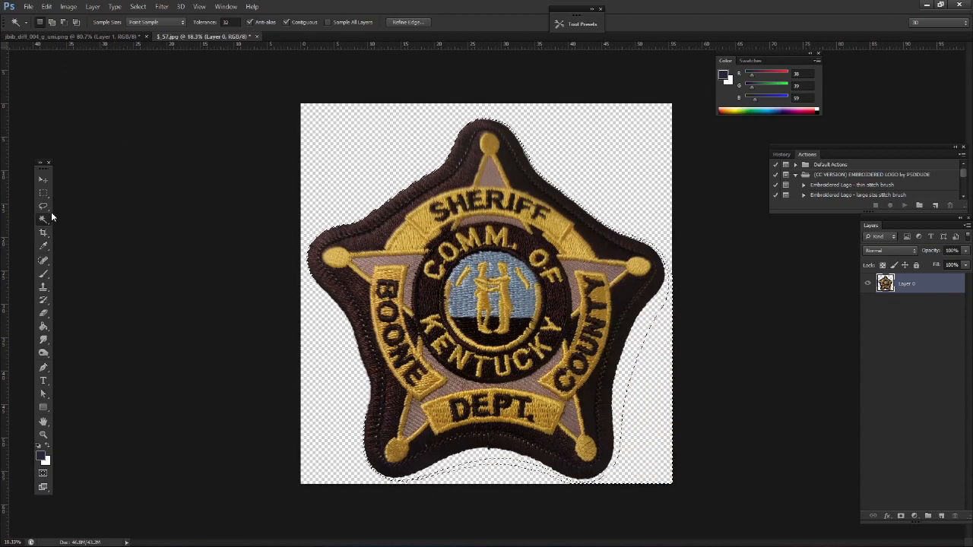
pyautogui.hotkey('ctrl', 'd')
# Bring the cut-out sheriff patch into the jbib_diff_004_g_uni.png document as a new layer
pyautogui.press('m')
pyautogui.click(43, 180)
pyautogui.moveTo(484, 283); pyautogui.dragTo(484, 318)
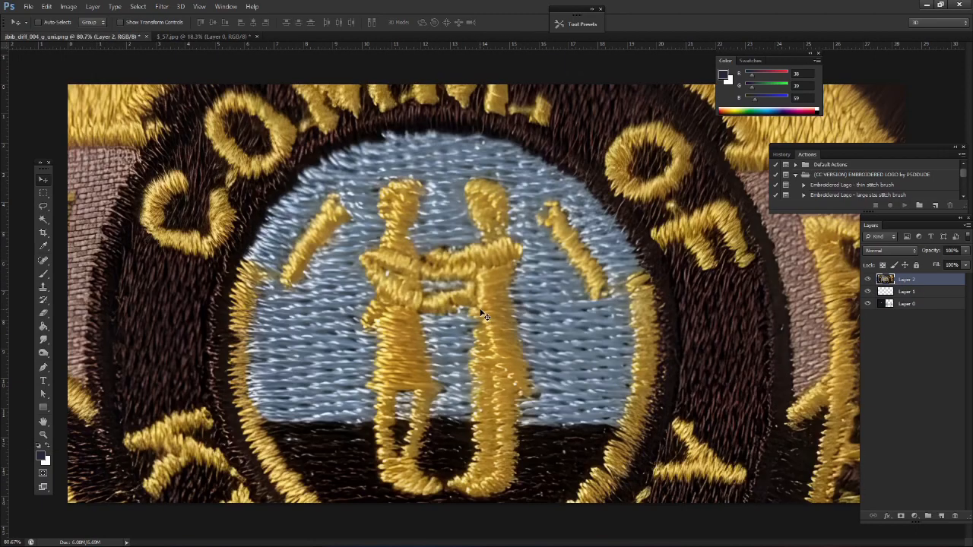
# Scale the sheriff patch down with Free Transform and place one copy over each of the two Lifeguard patches
pyautogui.hotkey('ctrl', '-')
pyautogui.hotkey('ctrl', '-')
pyautogui.hotkey('ctrl', '-')
pyautogui.hotkey('ctrl', 't')
pyautogui.hotkey('ctrl', '0')
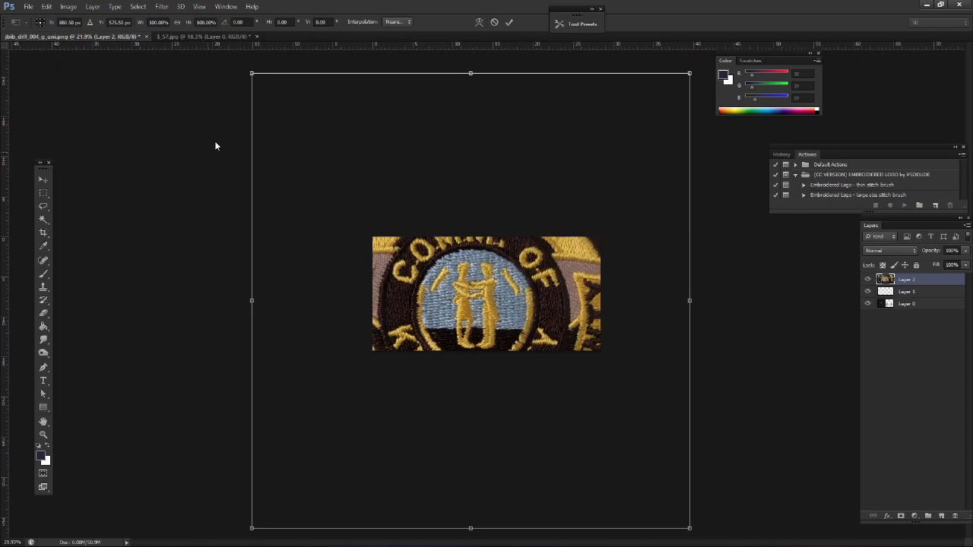
pyautogui.moveTo(252, 72); pyautogui.dragTo(586, 320)
pyautogui.scroll(10, 503, 305)
pyautogui.moveTo(500, 279); pyautogui.dragTo(797, 332)
pyautogui.click(42, 181)
pyautogui.press('Return')
# Delete both Lifeguard patches from Layer 0 using a rectangular selection, then deselect
pyautogui.click(894, 316)
pyautogui.click(44, 194)
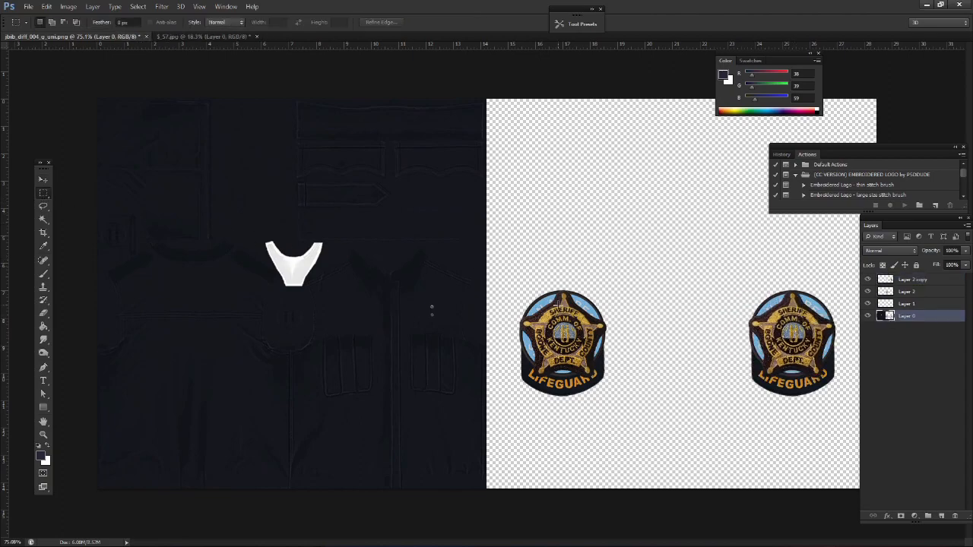
pyautogui.moveTo(514, 276); pyautogui.dragTo(858, 446)
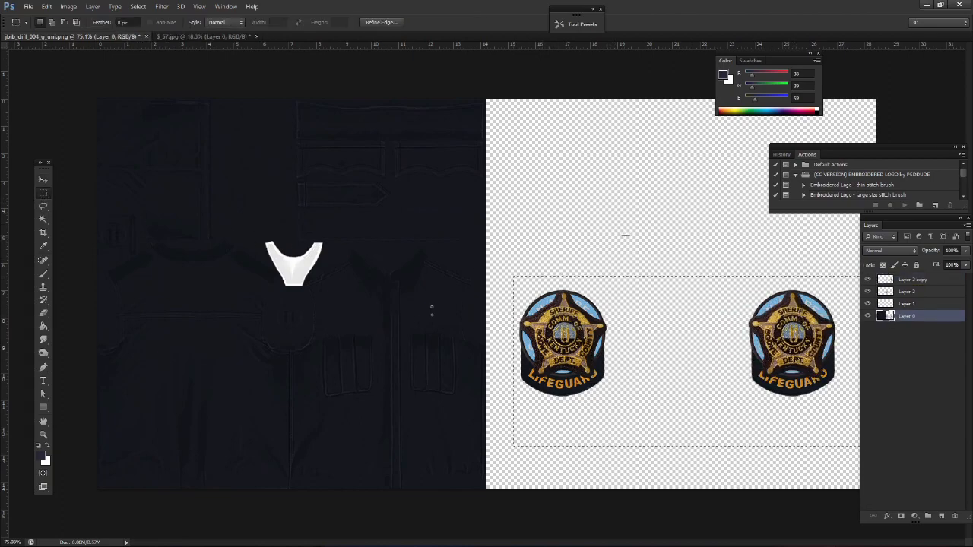
pyautogui.press('Delete')
pyautogui.hotkey('ctrl', 'd')
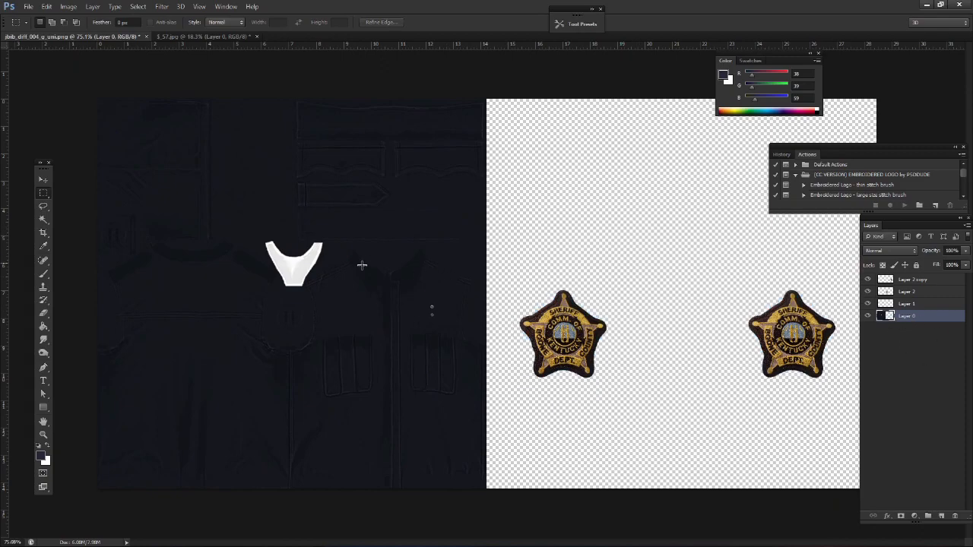
# Outline the small dark detail just below the white collar piece with the Rectangular Marquee
pyautogui.scroll(2, 315, 266)
pyautogui.scroll(5, 304, 288)
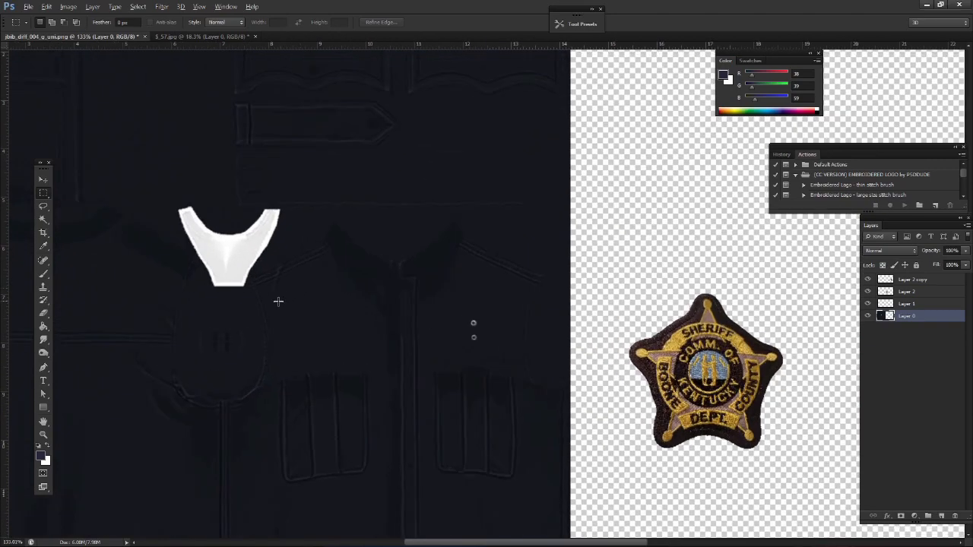
pyautogui.hscroll(-1, 114, 228)
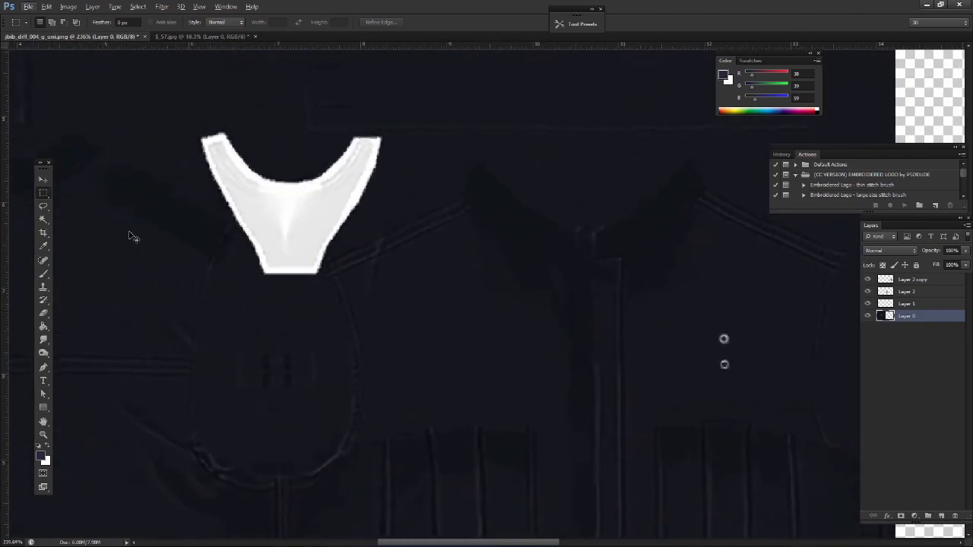
pyautogui.rightClick(46, 193)
pyautogui.click(45, 181)
pyautogui.click(45, 193)
pyautogui.moveTo(228, 319); pyautogui.dragTo(327, 427)
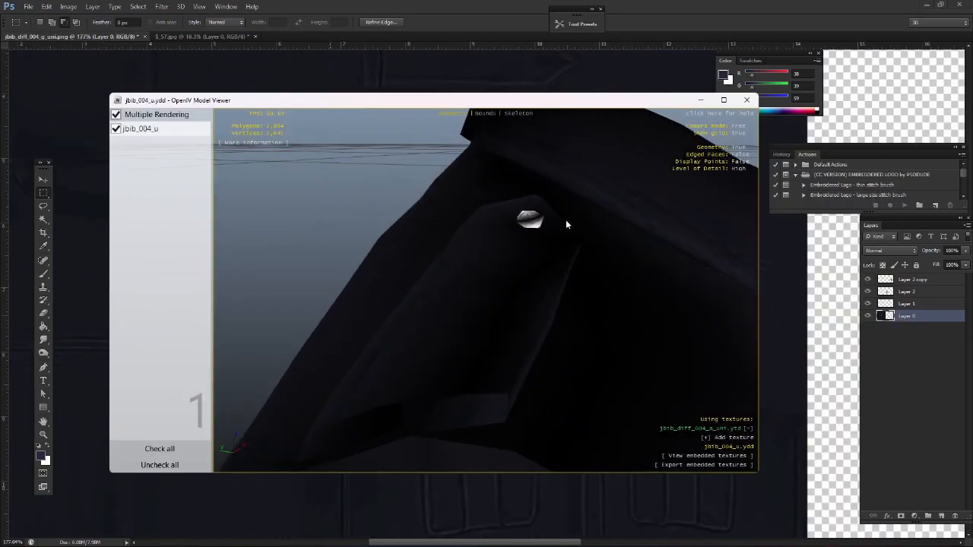
pyautogui.moveTo(565, 221); pyautogui.dragTo(565, 282)
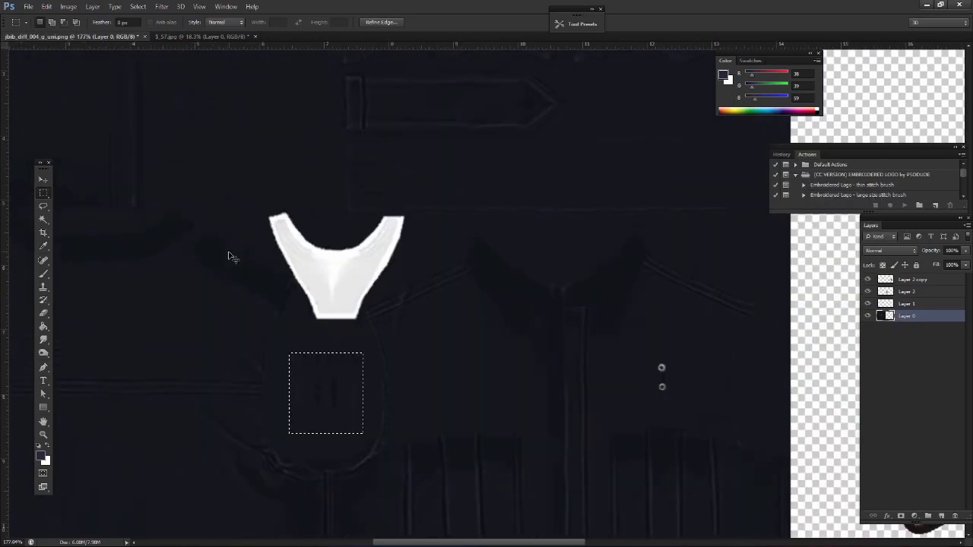
# Outline the small detail near the shirt texture's left edge with the Rectangular Marquee
pyautogui.hscroll(-10, 226, 256)
pyautogui.moveTo(156, 160); pyautogui.dragTo(252, 250)
pyautogui.click(163, 170)
pyautogui.moveTo(142, 152); pyautogui.dragTo(226, 245)
pyautogui.moveTo(226, 245); pyautogui.dragTo(244, 261)
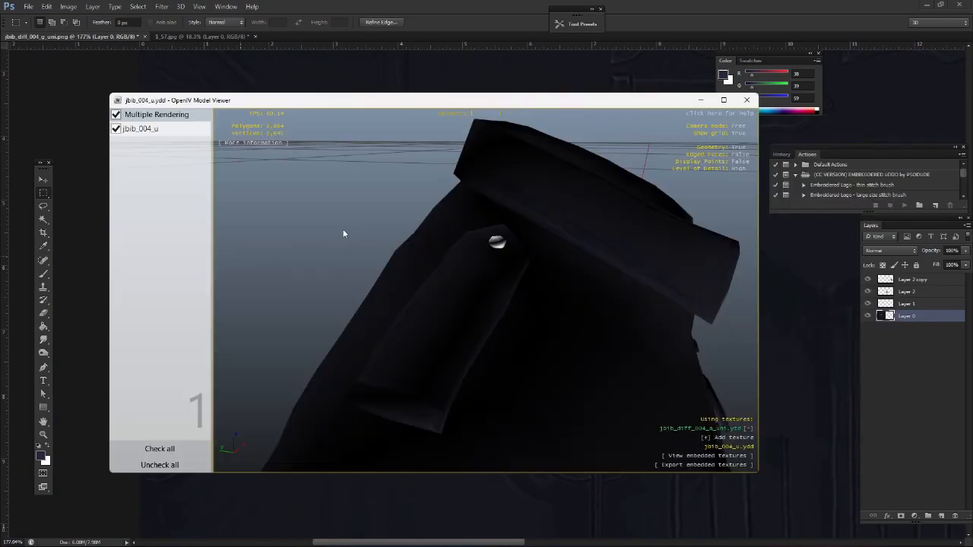
# Examine the front and collar of the jbib_004_u shirt in the OpenIV Model Viewer and return to Photoshop
pyautogui.moveTo(430, 219); pyautogui.dragTo(416, 253)
pyautogui.scroll(-5, 452, 260)
pyautogui.scroll(2, 374, 280)
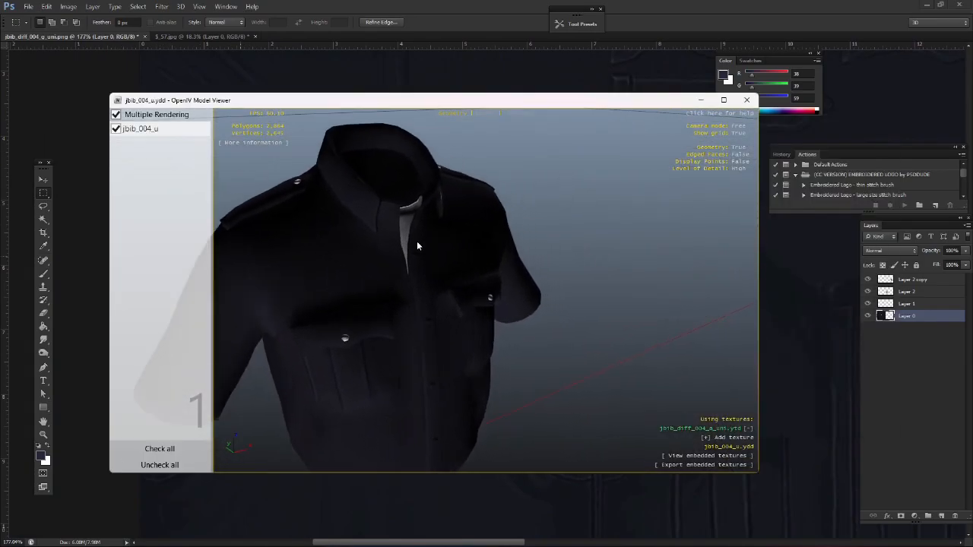
pyautogui.scroll(4, 437, 257)
pyautogui.press('Escape')
pyautogui.click(424, 13)
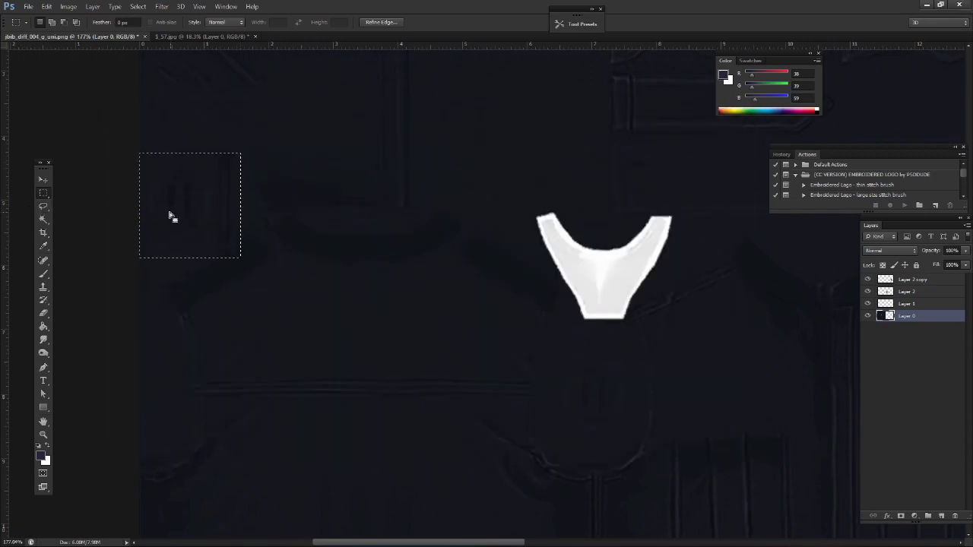
# Clear the selection and cover the whole shirt half of the texture with a navy rectangle about 1085 by 1197 px
pyautogui.click(47, 181)
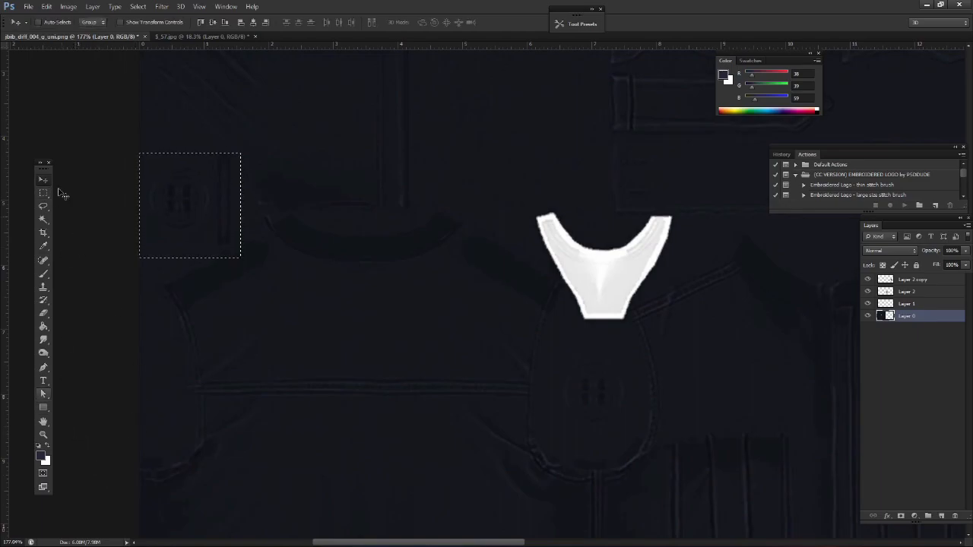
pyautogui.click(43, 193)
pyautogui.click(77, 193)
pyautogui.scroll(-5, 80, 198)
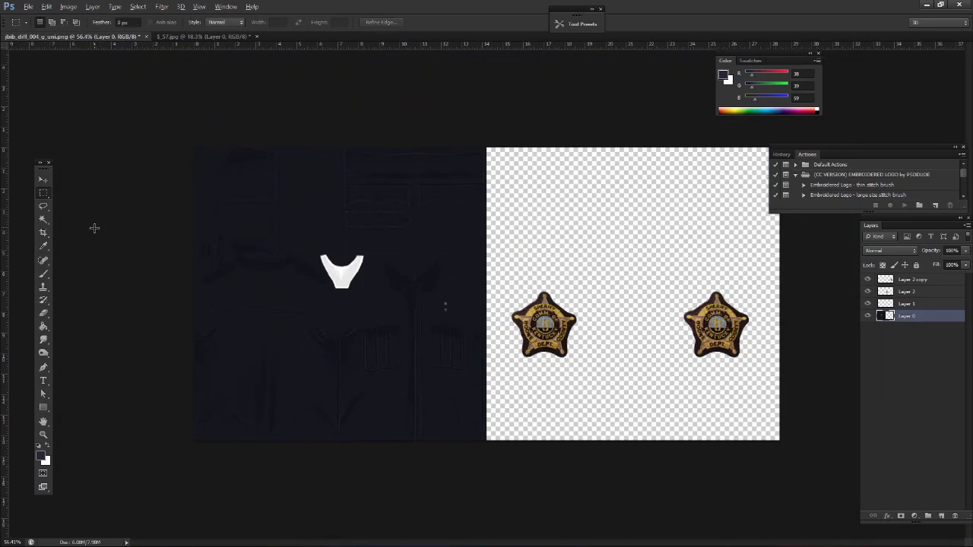
pyautogui.click(46, 409)
pyautogui.moveTo(83, 88)
pyautogui.mouseDown()
pyautogui.moveTo(139, 190)
pyautogui.moveTo(498, 538)
pyautogui.mouseUp()
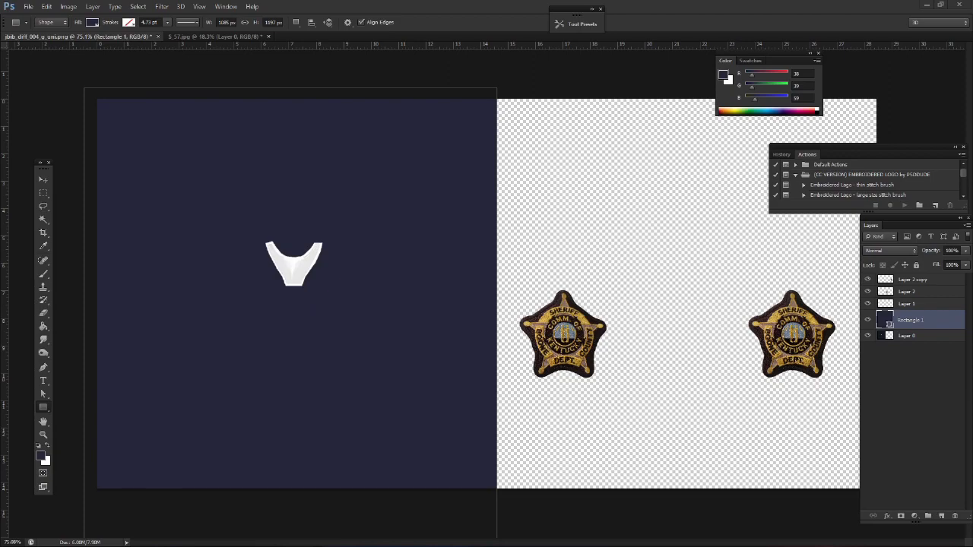
# Open the reference photo images.jpg, sample the deputy's dark brown shirt color, and return to the shirt texture document
pyautogui.click(28, 6)
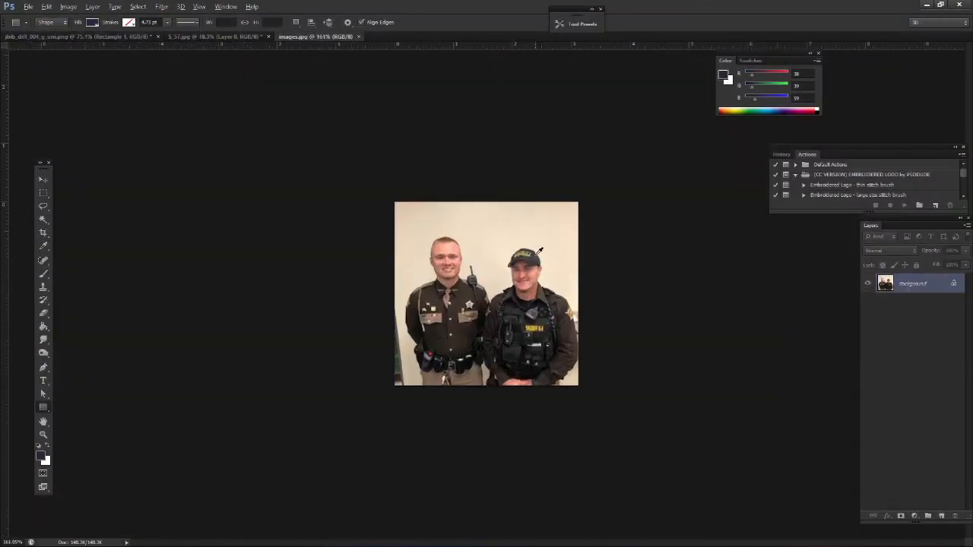
pyautogui.hotkey('ctrl', '0')
pyautogui.click(439, 282)
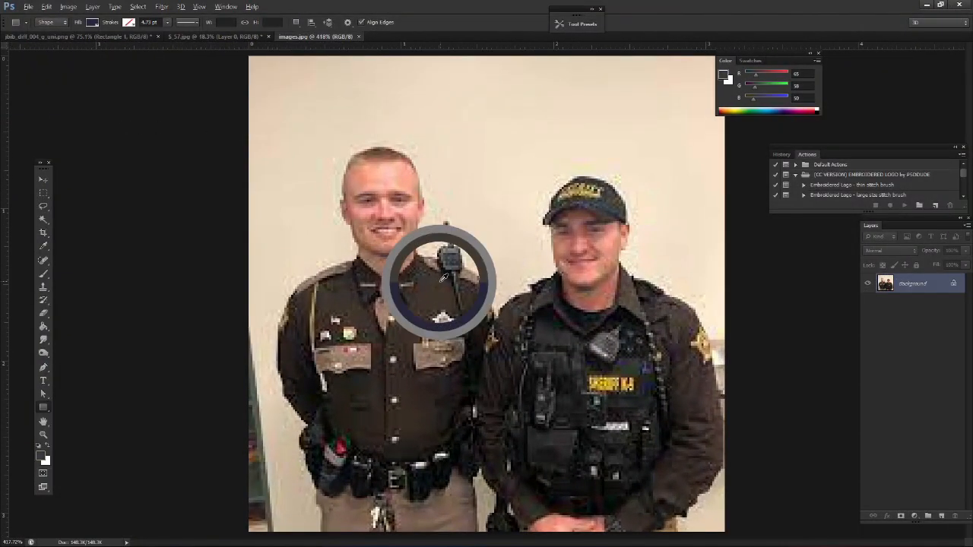
pyautogui.click(223, 37)
pyautogui.click(109, 36)
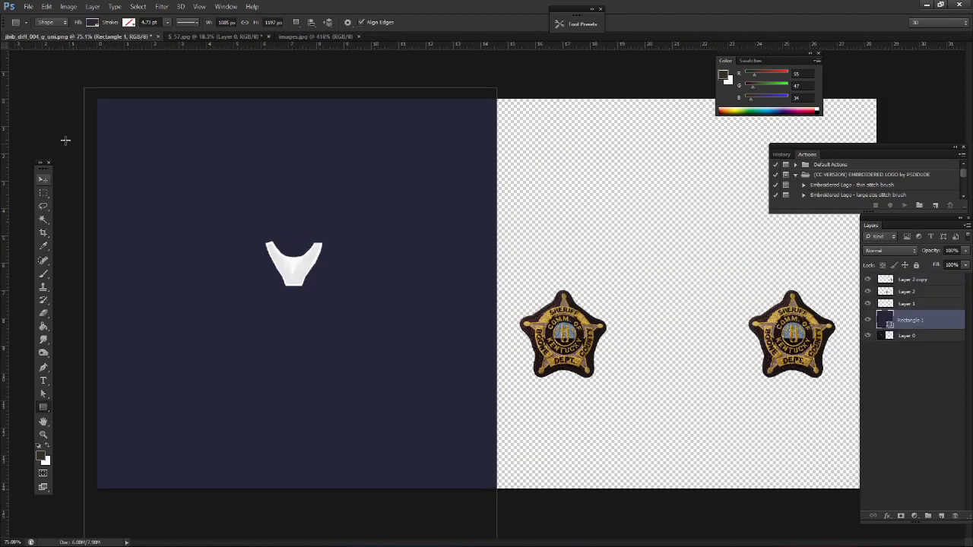
# Fill Rectangle 1 with the sampled dark brown and set its layer opacity to 64%
pyautogui.click(92, 23)
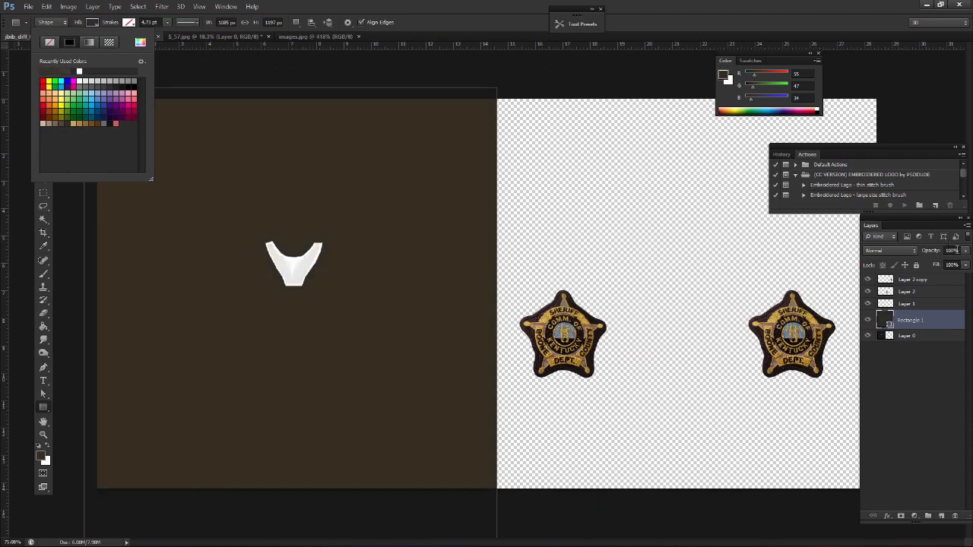
pyautogui.click(960, 251)
pyautogui.moveTo(958, 264); pyautogui.dragTo(947, 264)
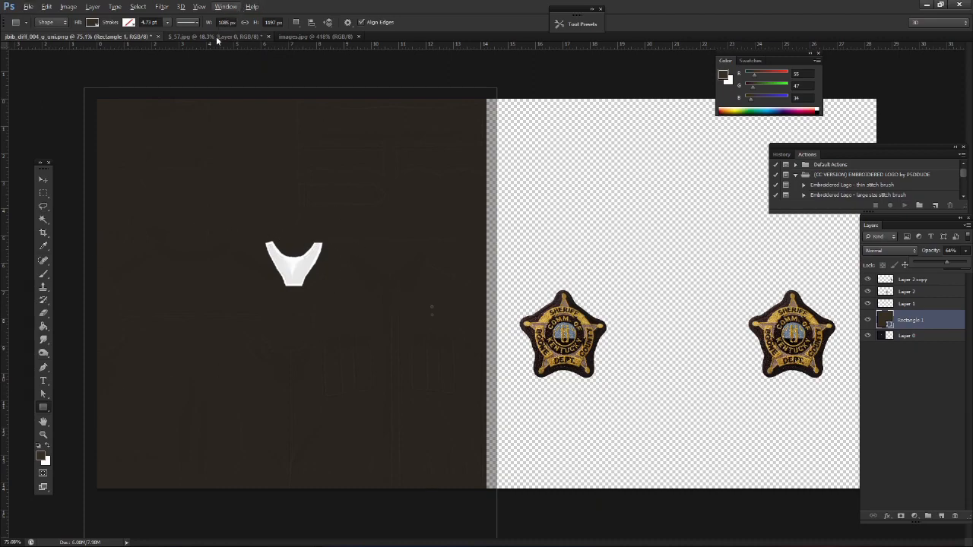
# Sample the tan pocket-flap color from images.jpg, draw a tan rectangle on the texture's empty half, and hide Rectangle 1
pyautogui.click(301, 37)
pyautogui.click(77, 35)
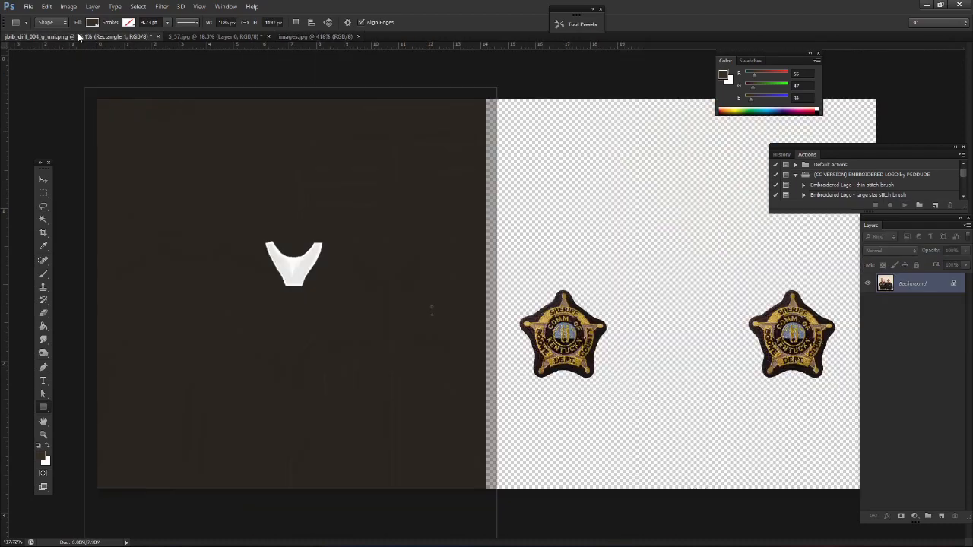
pyautogui.click(43, 192)
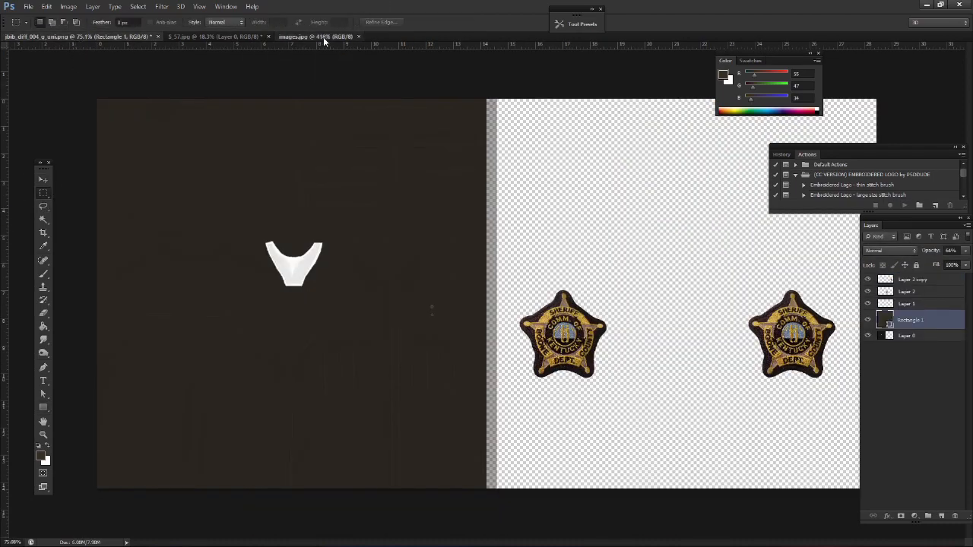
pyautogui.click(323, 37)
pyautogui.click(44, 407)
pyautogui.click(418, 342)
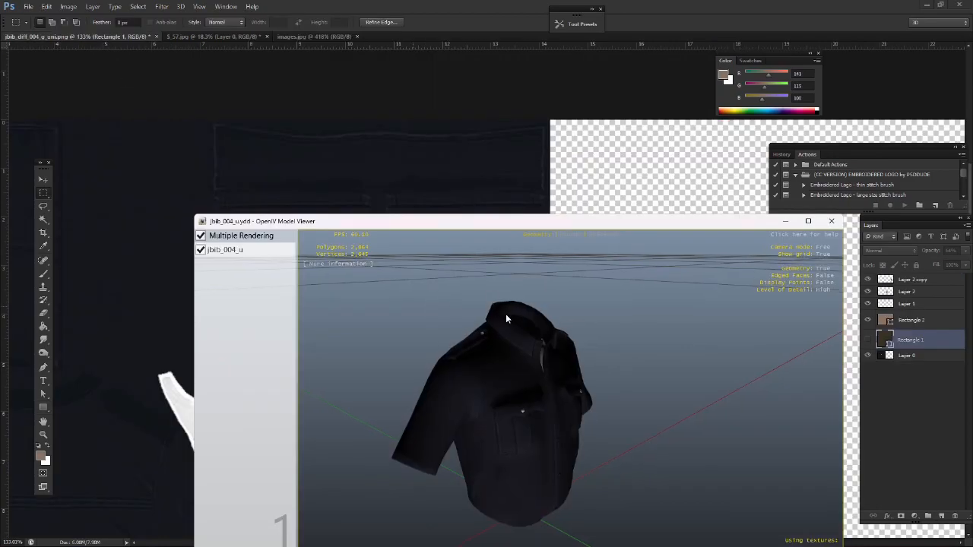
# Inspect the shoulder strap on the shirt model and outline the two pocket flaps on the texture with the Rectangular Marquee
pyautogui.scroll(3, 506, 314)
pyautogui.moveTo(477, 305); pyautogui.dragTo(476, 330)
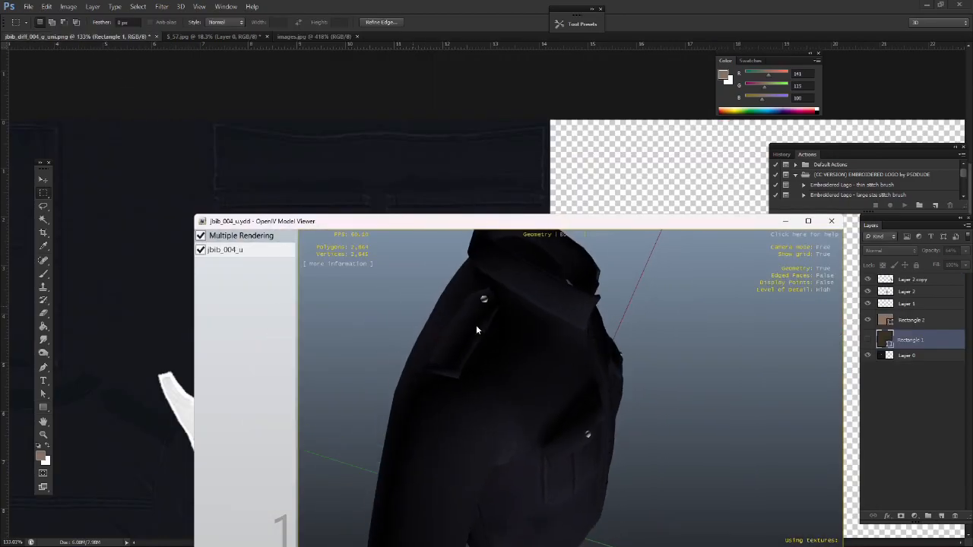
pyautogui.click(554, 5)
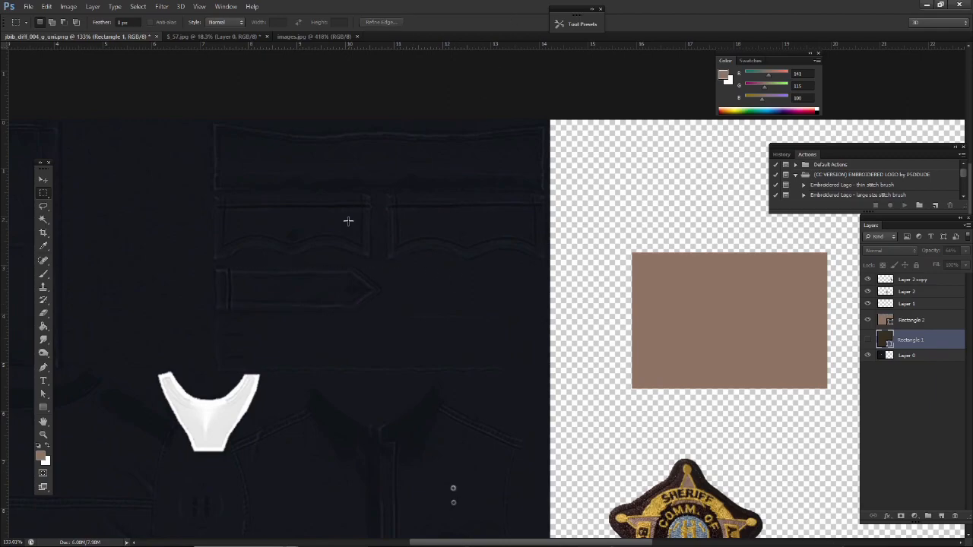
pyautogui.moveTo(201, 196); pyautogui.dragTo(562, 267)
# Inspect the chest pockets on the model and outline the long strip above the pocket flaps on the texture
pyautogui.hotkey('alt', 'Tab')
pyautogui.moveTo(588, 340); pyautogui.dragTo(390, 372)
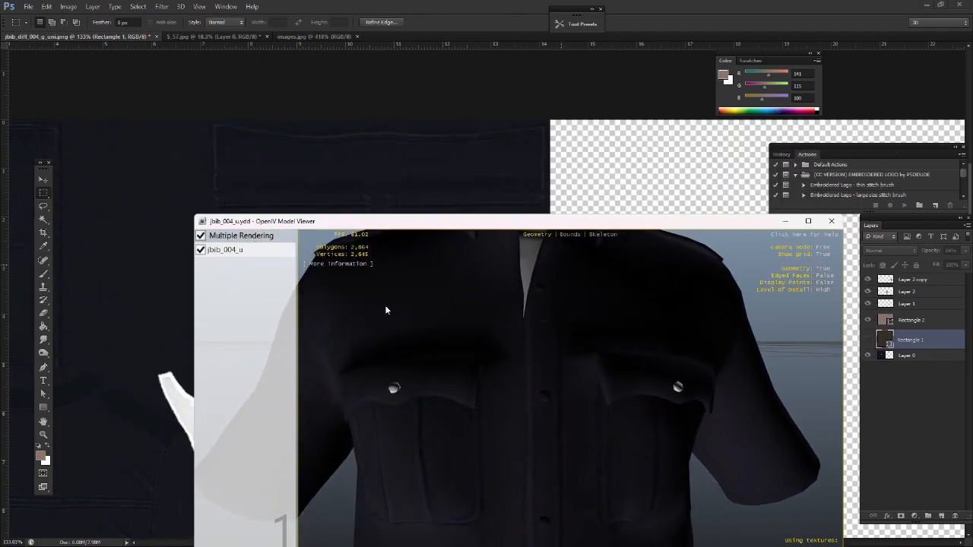
pyautogui.moveTo(427, 319); pyautogui.dragTo(421, 337)
pyautogui.hotkey('alt', 'Tab')
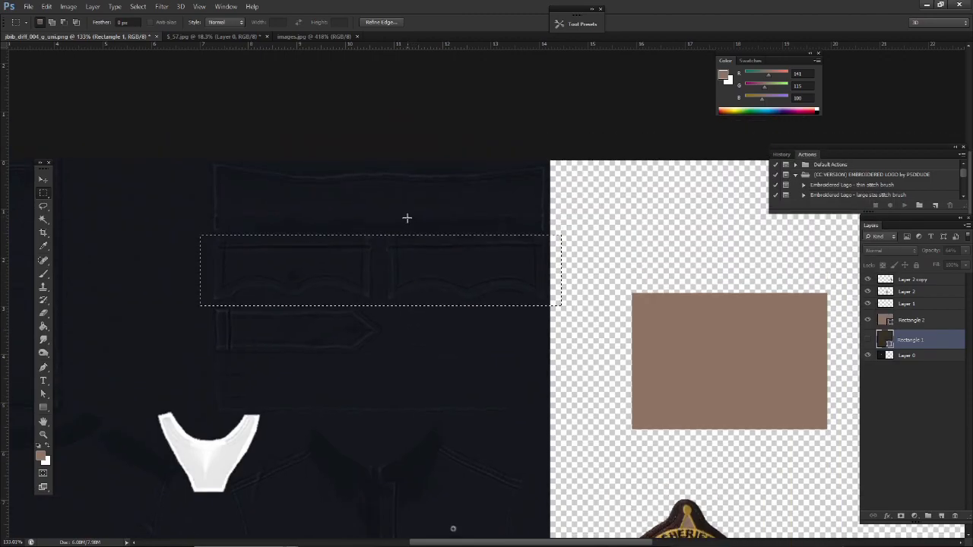
pyautogui.moveTo(159, 156); pyautogui.dragTo(602, 225)
# Inspect the collar on the model and outline the strip just below the pointed shoulder strap on the texture
pyautogui.hotkey('alt', 'Tab')
pyautogui.moveTo(524, 263); pyautogui.dragTo(472, 270)
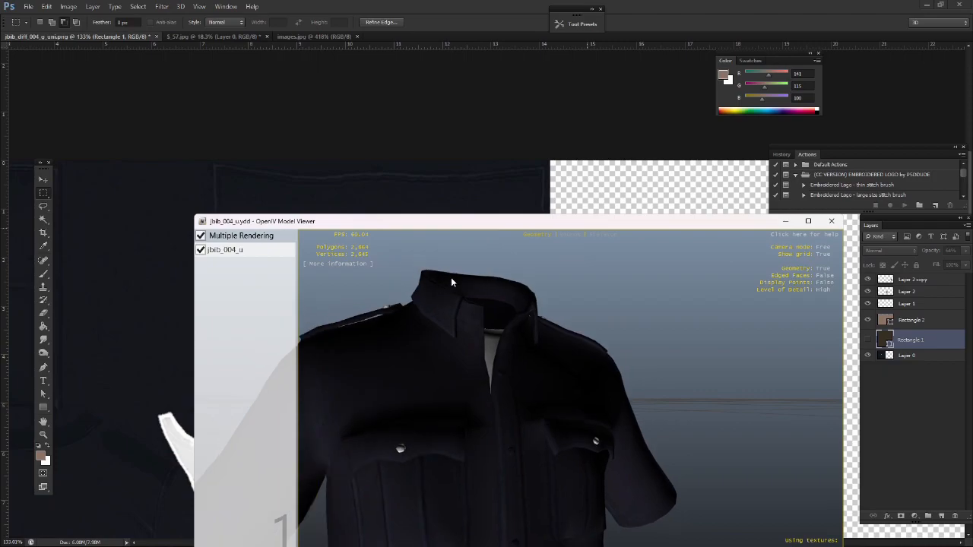
pyautogui.hotkey('alt', 'Tab')
pyautogui.moveTo(327, 378); pyautogui.dragTo(544, 409)
pyautogui.scroll(-2, 469, 400)
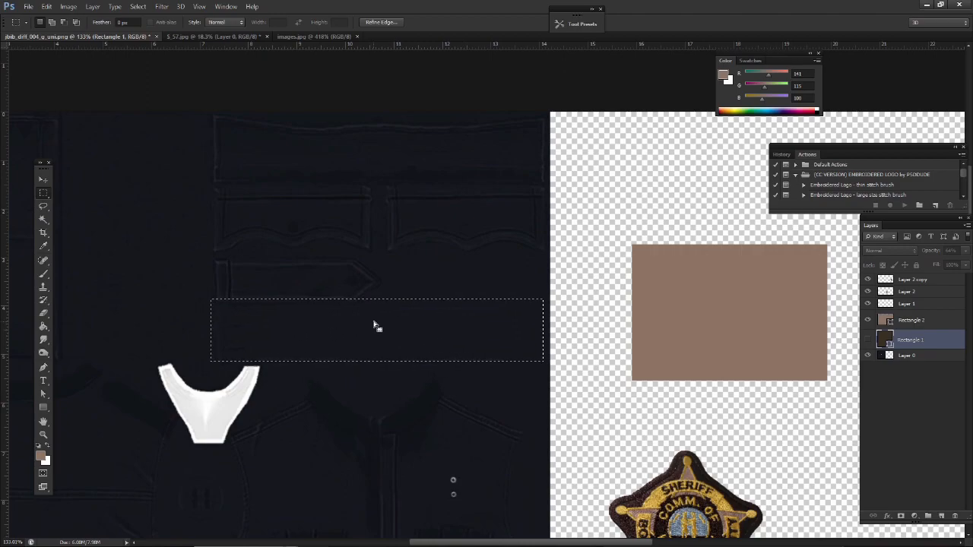
# Inspect the shirt model from other angles and outline the pocket flaps and shoulder strap together on the texture
pyautogui.hotkey('alt', 'Tab')
pyautogui.moveTo(517, 369); pyautogui.dragTo(555, 372)
pyautogui.moveTo(528, 416); pyautogui.dragTo(504, 382)
pyautogui.click(533, 4)
pyautogui.scroll(-3, 536, 264)
pyautogui.hotkey('ctrl', 'd')
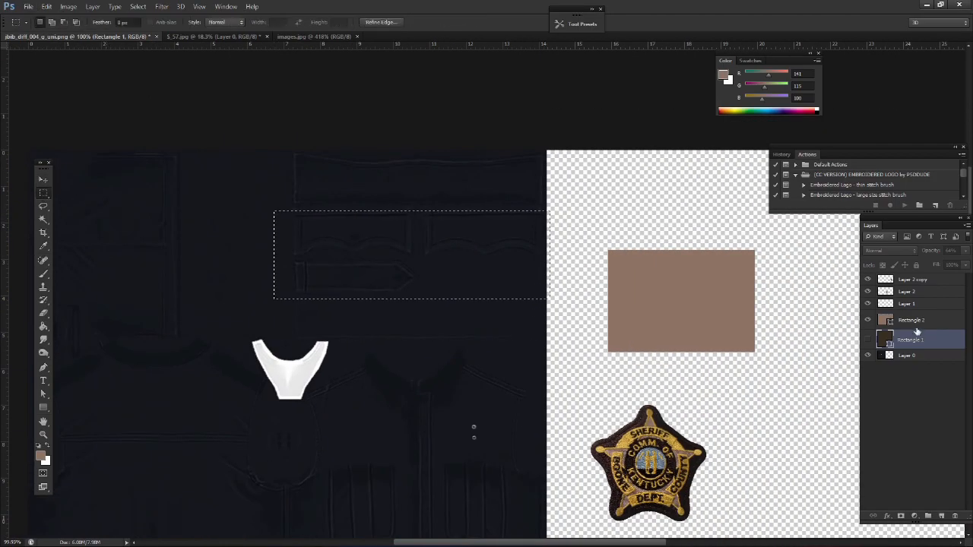
# Move the tan Rectangle 2 over the pocket flaps and shoulder strap and resize it with Free Transform to cover them
pyautogui.click(912, 320)
pyautogui.hotkey('ctrl', 'd')
pyautogui.moveTo(658, 319); pyautogui.dragTo(331, 261)
pyautogui.hotkey('ctrl', 't')
pyautogui.moveTo(428, 192); pyautogui.dragTo(548, 201)
pyautogui.press('Return')
# Try to isolate the pocket flap and shoulder strap area of Layer 0 on its own layer using the Magic Wand
pyautogui.click(867, 320)
pyautogui.click(907, 355)
pyautogui.press('m')
pyautogui.hotkey('ctrl', 'j')
pyautogui.click(868, 368)
pyautogui.press('w')
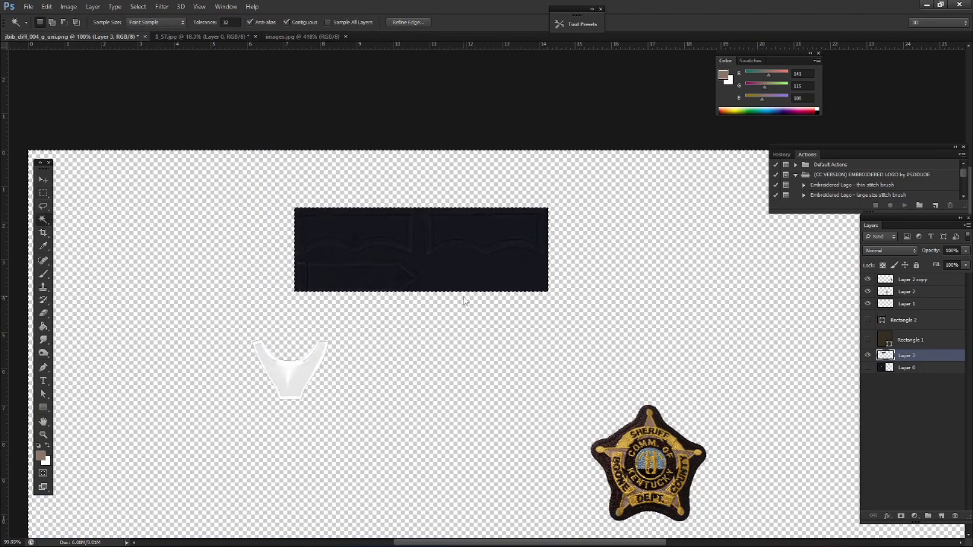
pyautogui.press('Delete')
# Select the tan Rectangle 2 and turn the visibility of Rectangle 2, Rectangle 1 and Layer 0 back on
pyautogui.click(905, 320)
pyautogui.click(867, 320)
pyautogui.click(868, 340)
pyautogui.click(868, 355)
pyautogui.scroll(-2, 532, 324)
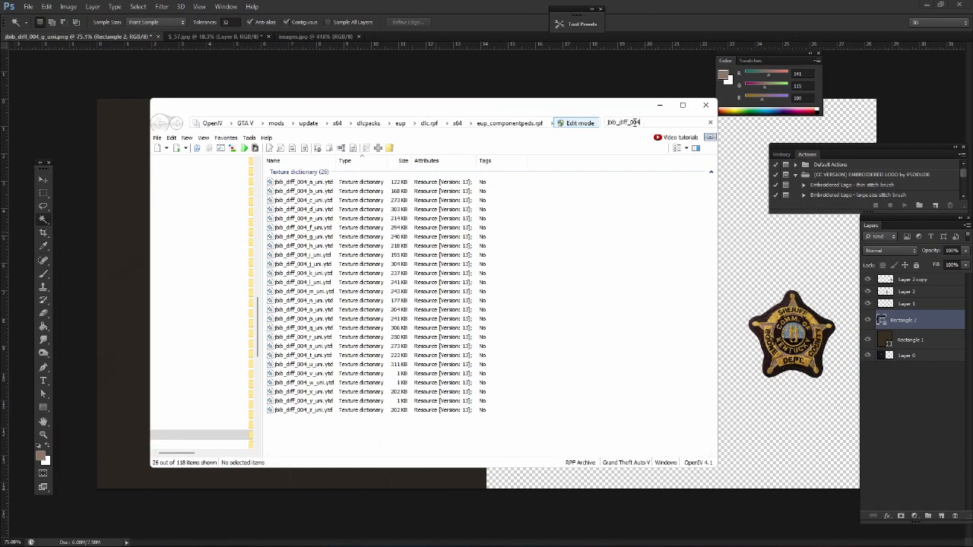
# Switch to OpenIV, filter the archive for jbib_diff_004, and open the jbib_diff_004_a_uni.ytd texture dictionary
pyautogui.doubleClick(361, 181)
pyautogui.hotkey('alt', 'Tab')
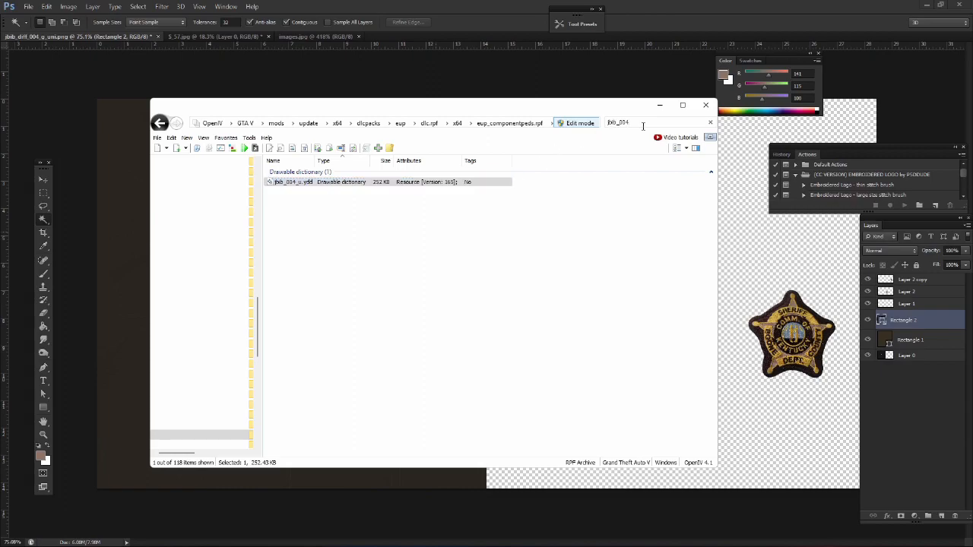
pyautogui.press('BackSpace')
pyautogui.press('BackSpace')
pyautogui.press('BackSpace')
pyautogui.press('BackSpace')
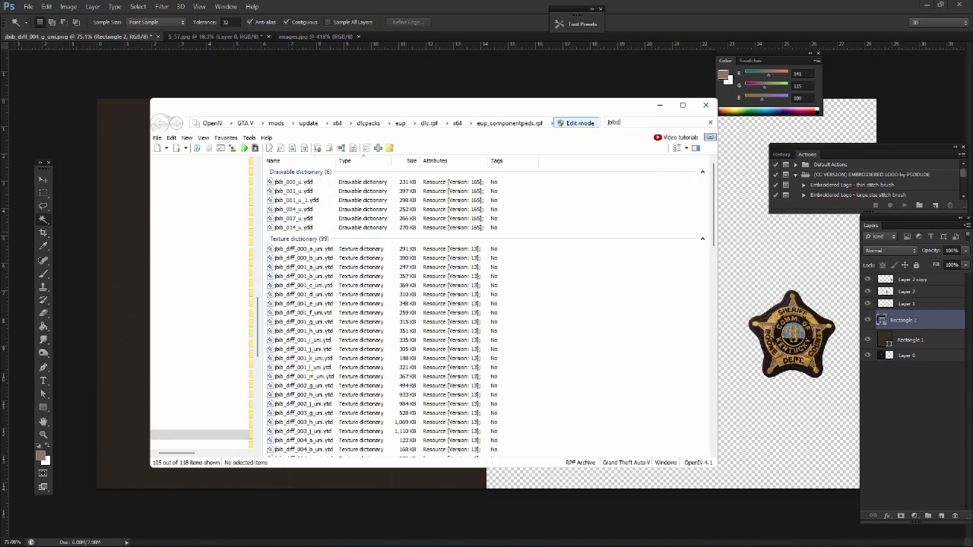
pyautogui.write('_diff_')
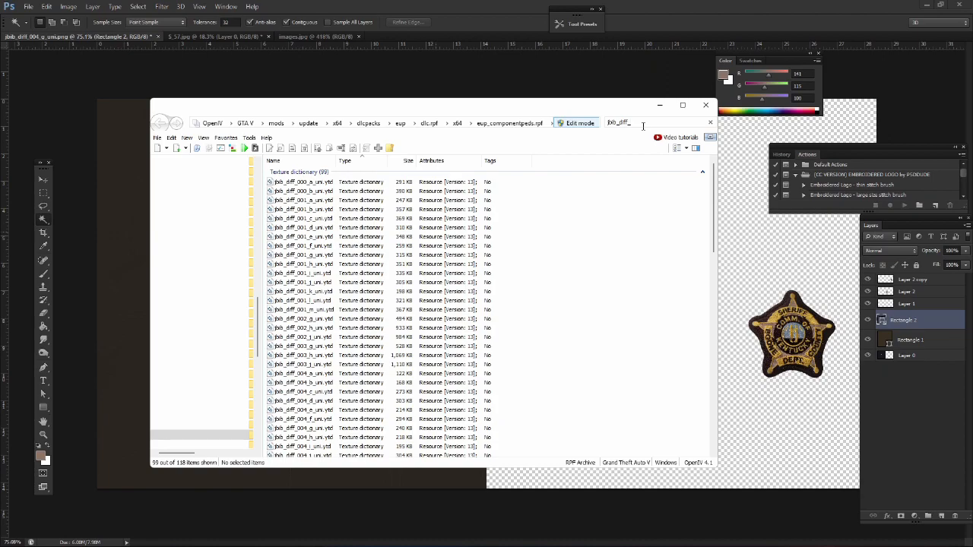
pyautogui.write('004')
pyautogui.click(336, 181)
# Replace the jbib_diff_004_a_uni texture with "jbib_diff_004_g_uni copy.png" and save the texture dictionary
pyautogui.click(689, 152)
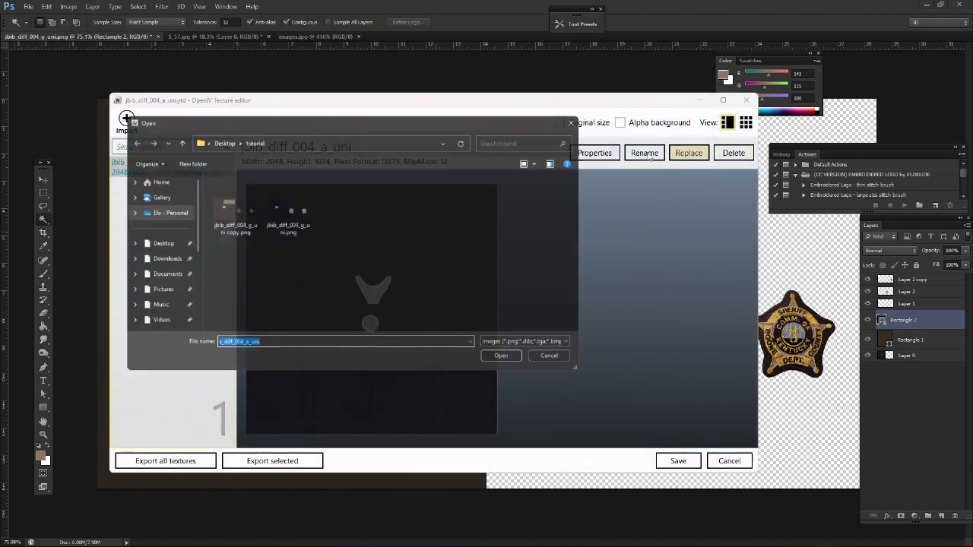
pyautogui.doubleClick(245, 230)
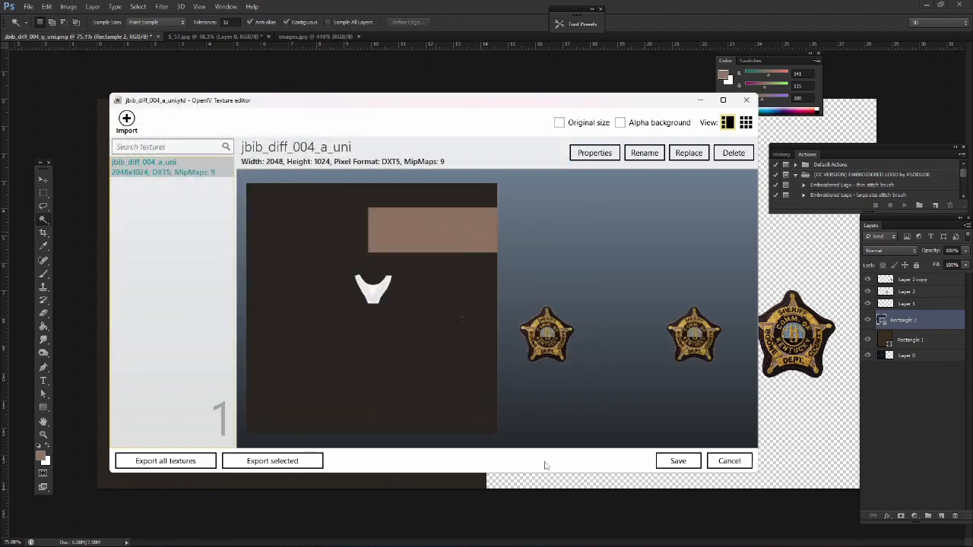
pyautogui.click(672, 461)
# Filter the archive for jbib_004 and open the jbib_004_u.ydd model in the viewer
pyautogui.click(673, 123)
pyautogui.write('jbib_diff_004')
pyautogui.press('BackSpace')
pyautogui.press('BackSpace')
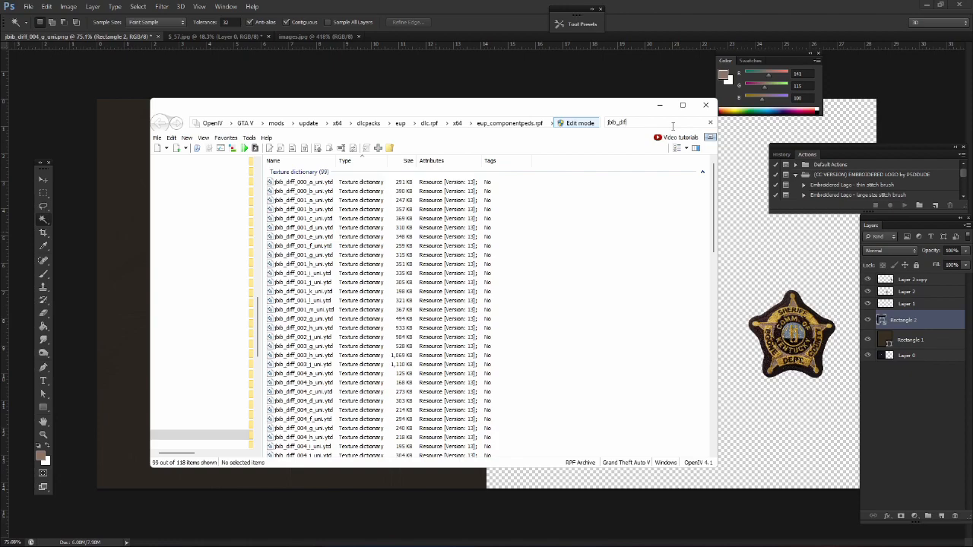
pyautogui.write('004')
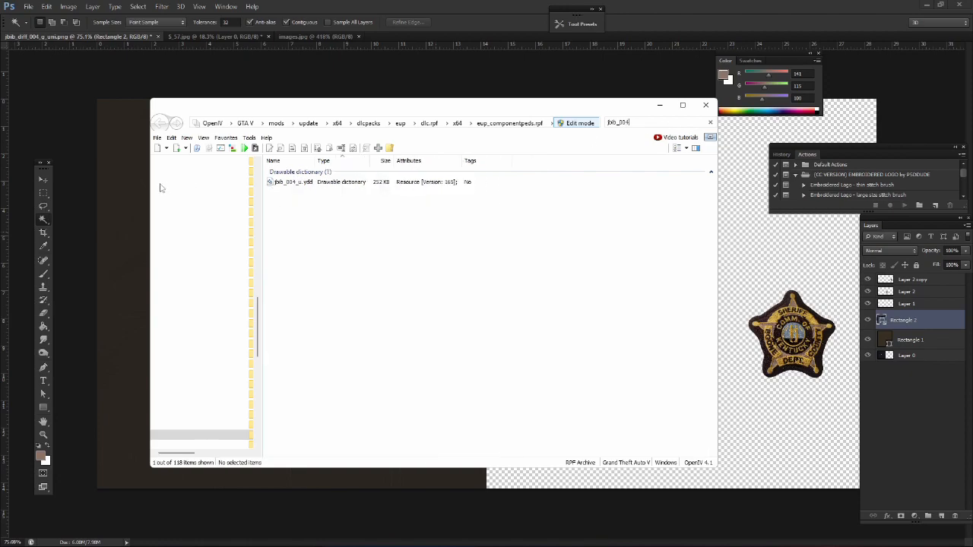
pyautogui.doubleClick(315, 183)
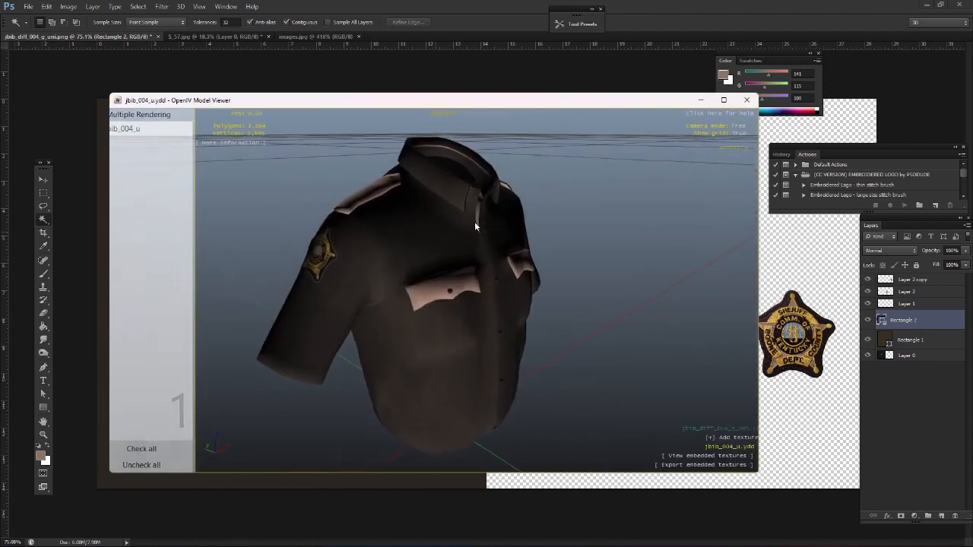
# Examine the retextured shirt model from several angles, checking the pocket flaps, shoulder straps and sleeve patches
pyautogui.scroll(3, 479, 219)
pyautogui.moveTo(477, 219)
pyautogui.mouseDown()
pyautogui.moveTo(491, 206)
pyautogui.moveTo(317, 202)
pyautogui.moveTo(370, 206)
pyautogui.moveTo(663, 167)
pyautogui.moveTo(624, 144)
pyautogui.moveTo(591, 223)
pyautogui.moveTo(474, 217)
pyautogui.mouseUp()
pyautogui.scroll(-5, 410, 206)
pyautogui.scroll(5, 317, 202)
pyautogui.scroll(-4, 330, 209)
pyautogui.scroll(4, 331, 212)
pyautogui.scroll(-4, 663, 167)
pyautogui.scroll(4, 624, 144)
pyautogui.scroll(3, 473, 218)
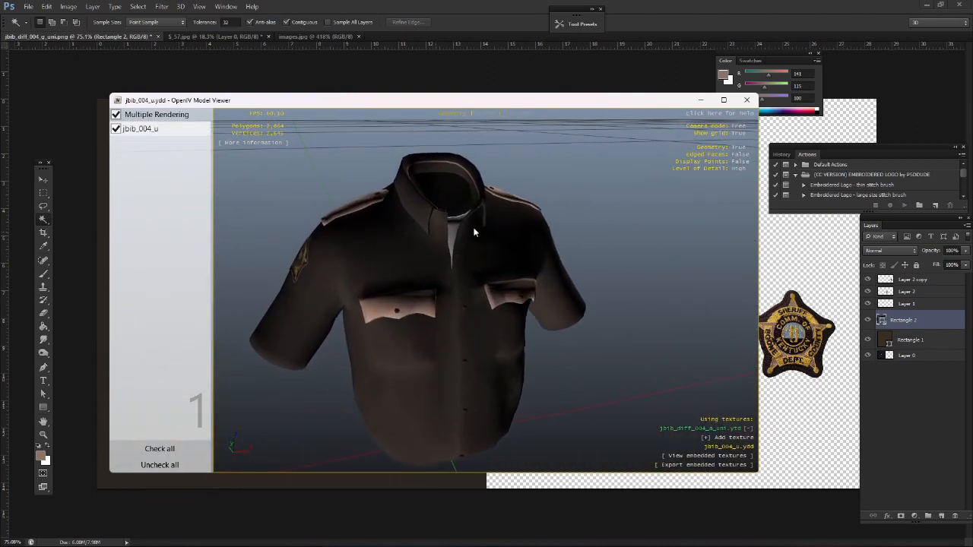
pyautogui.scroll(2, 473, 232)
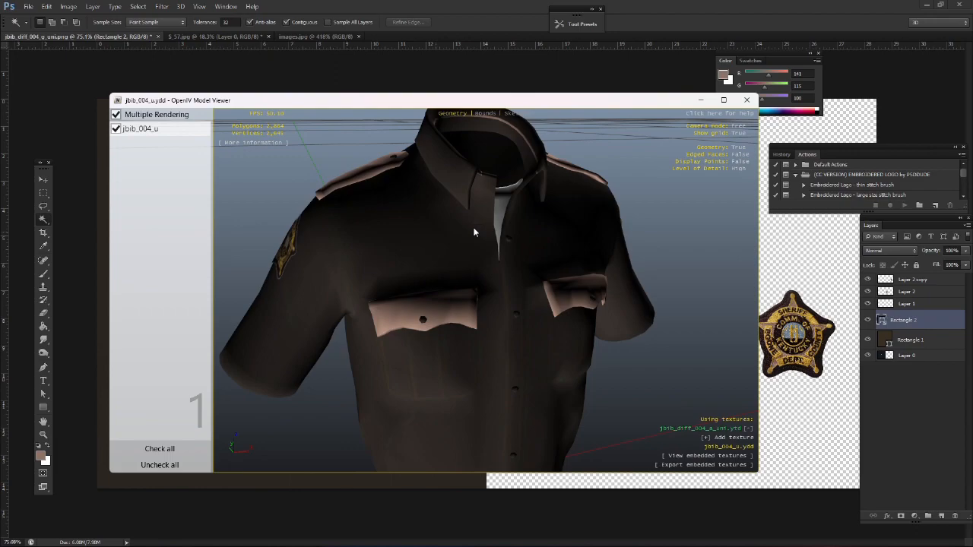
pyautogui.scroll(-3, 410, 222)
pyautogui.scroll(3, 422, 219)
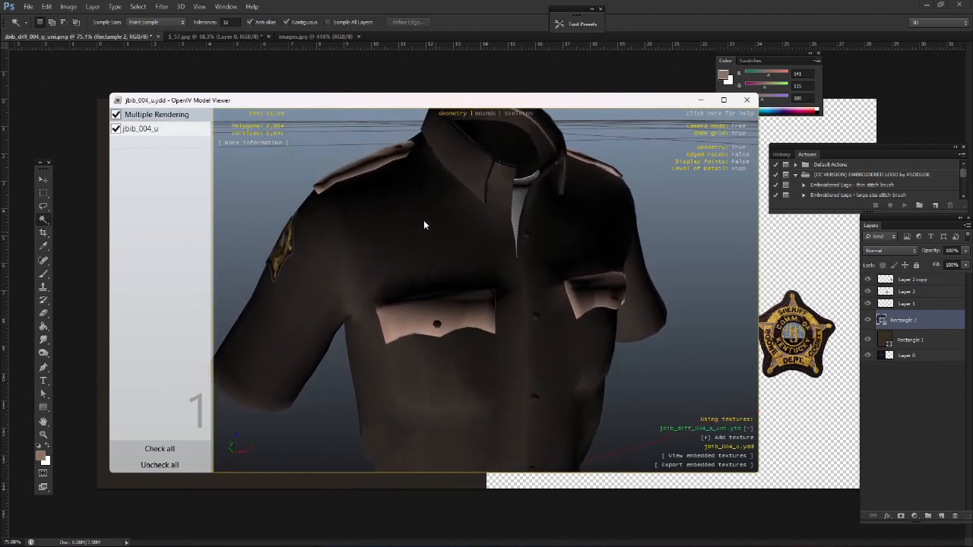
# Switch to Photoshop and lower the opacity of the brown Rectangle 1 layer so the shirt detail shows through
pyautogui.click(441, 7)
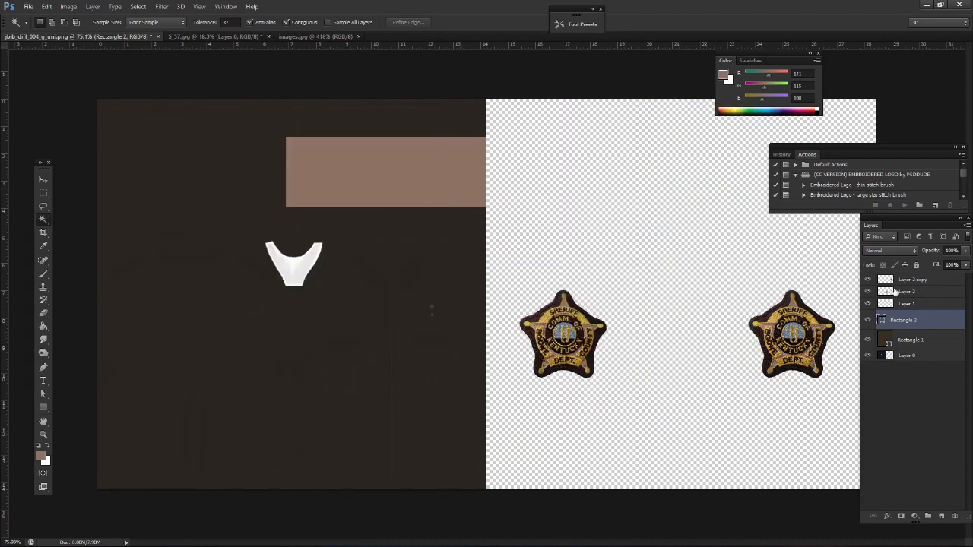
pyautogui.click(898, 344)
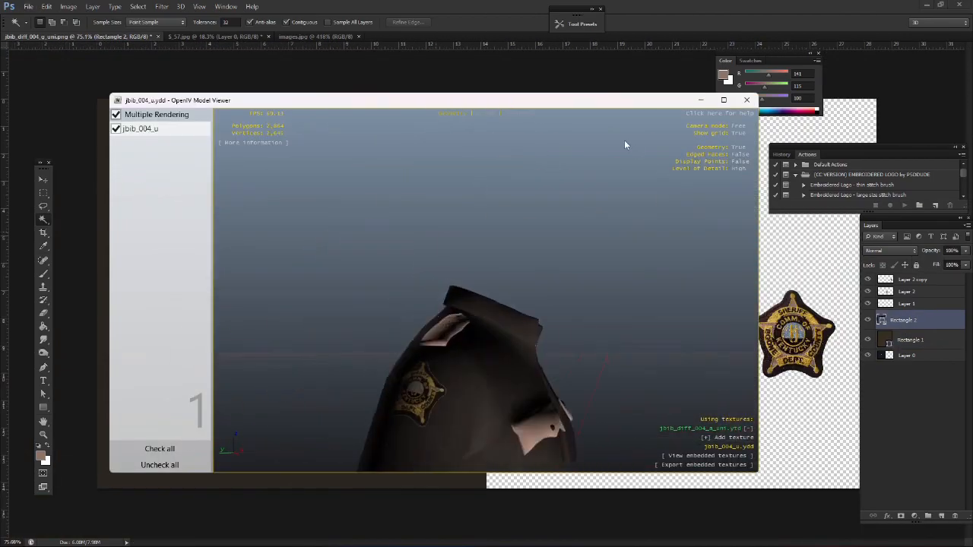
pyautogui.moveTo(624, 144); pyautogui.dragTo(421, 220)
pyautogui.scroll(3, 474, 232)
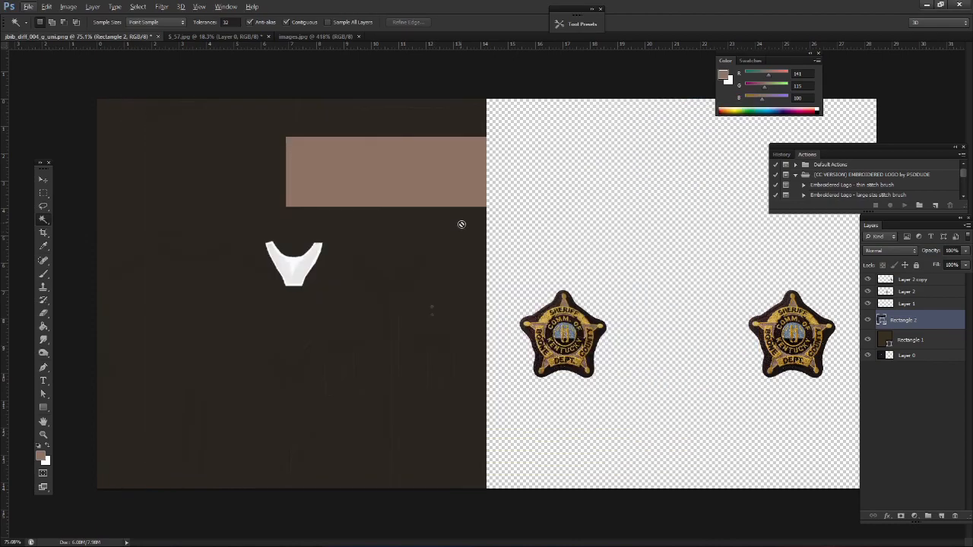
pyautogui.click(966, 250)
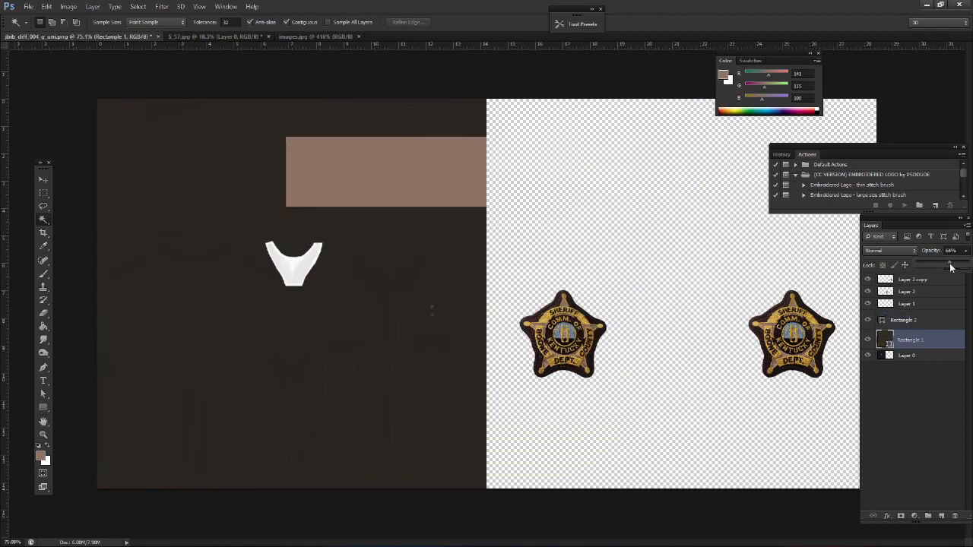
pyautogui.moveTo(958, 266); pyautogui.dragTo(963, 266)
pyautogui.scroll(5, 361, 357)
# Examine the shirt texture with Layer 0 selected and compare it with the shirt model in OpenIV
pyautogui.click(941, 356)
pyautogui.scroll(6, 378, 311)
pyautogui.click(43, 193)
pyautogui.click(43, 180)
pyautogui.moveTo(283, 297)
pyautogui.mouseDown()
pyautogui.moveTo(425, 310)
pyautogui.moveTo(286, 500)
pyautogui.moveTo(283, 519)
pyautogui.mouseUp()
pyautogui.press('Return')
pyautogui.moveTo(416, 377); pyautogui.dragTo(637, 376)
pyautogui.click(43, 193)
pyautogui.click(169, 208)
pyautogui.scroll(-9, 169, 209)
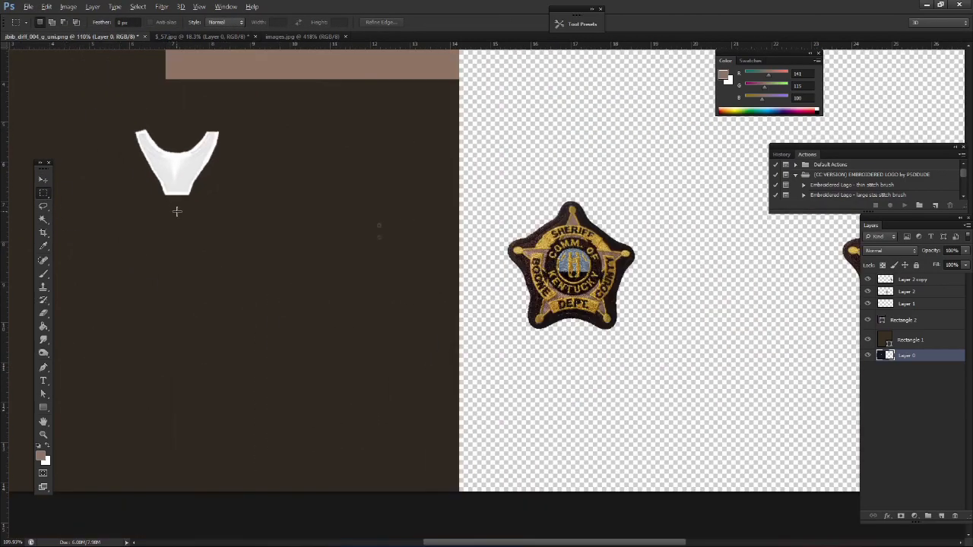
pyautogui.hotkey('alt', 'Tab')
pyautogui.doubleClick(431, 182)
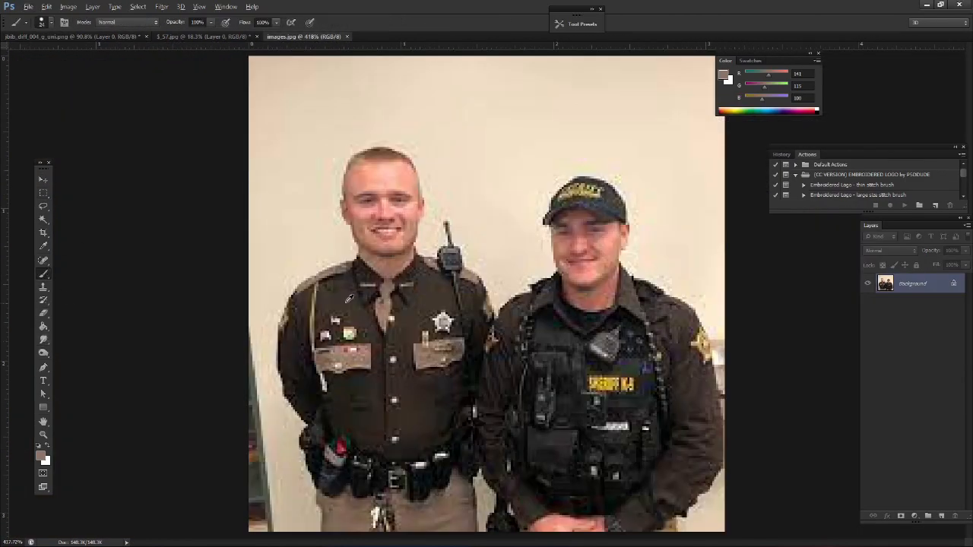
# Return from the reference photo to the shirt texture and set the tan Rectangle 2 layer's opacity to 81%
pyautogui.click(69, 37)
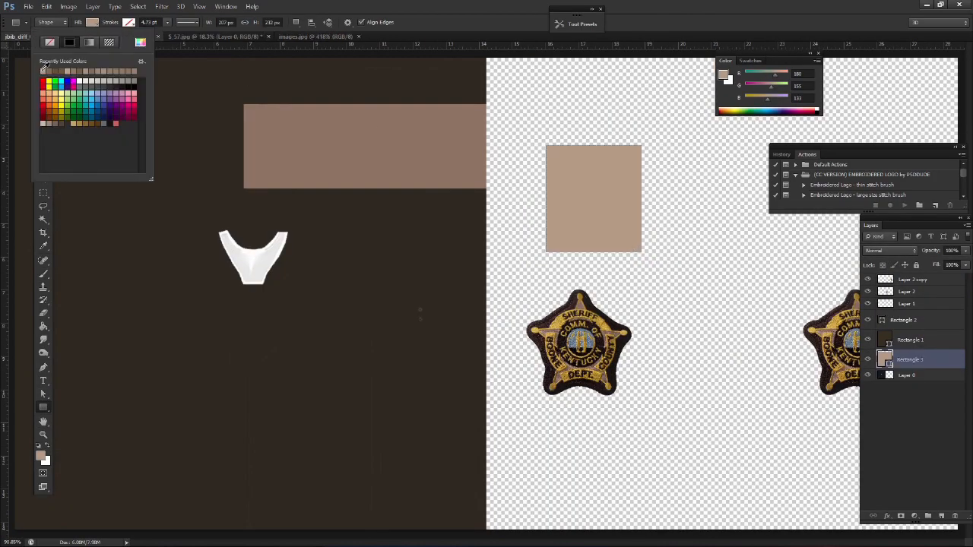
pyautogui.moveTo(562, 189); pyautogui.dragTo(262, 146)
pyautogui.press('Delete')
pyautogui.click(903, 320)
pyautogui.click(44, 408)
pyautogui.click(965, 251)
pyautogui.moveTo(965, 264)
pyautogui.mouseDown()
pyautogui.moveTo(941, 266)
pyautogui.moveTo(957, 265)
pyautogui.mouseUp()
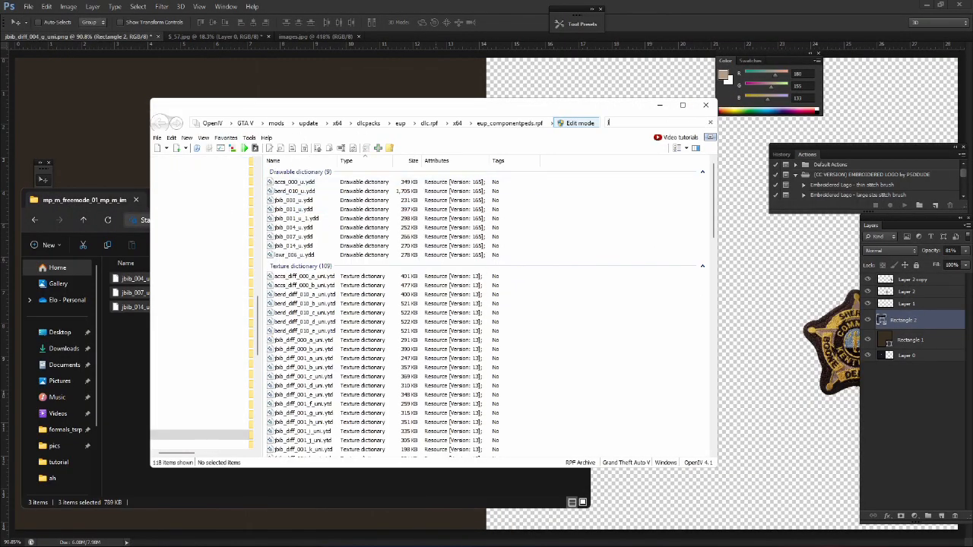
# Switch to OpenIV, filter for jbib_diff_004 and jbib_diff_007, and extract each a_uni texture dictionary to the mp_m_freemode_01_mp_m_importexport_01 folder
pyautogui.write('jbib_diff_004')
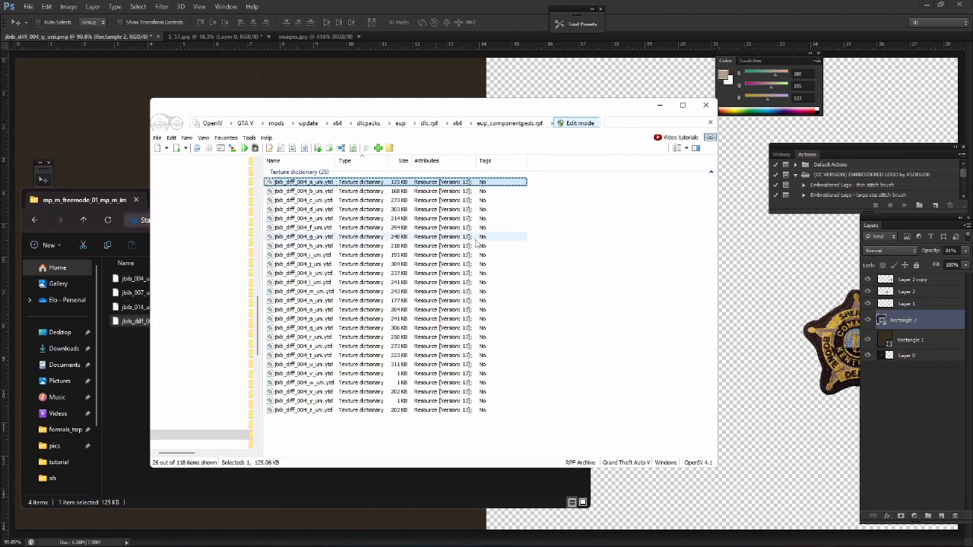
pyautogui.click(667, 123)
pyautogui.press('BackSpace')
pyautogui.write('7')
pyautogui.moveTo(449, 182); pyautogui.dragTo(109, 346)
# Filter the archive for the jbib_diff_014 texture dictionaries
pyautogui.click(651, 125)
pyautogui.press('BackSpace')
pyautogui.write('14')
pyautogui.press('BackSpace')
pyautogui.press('BackSpace')
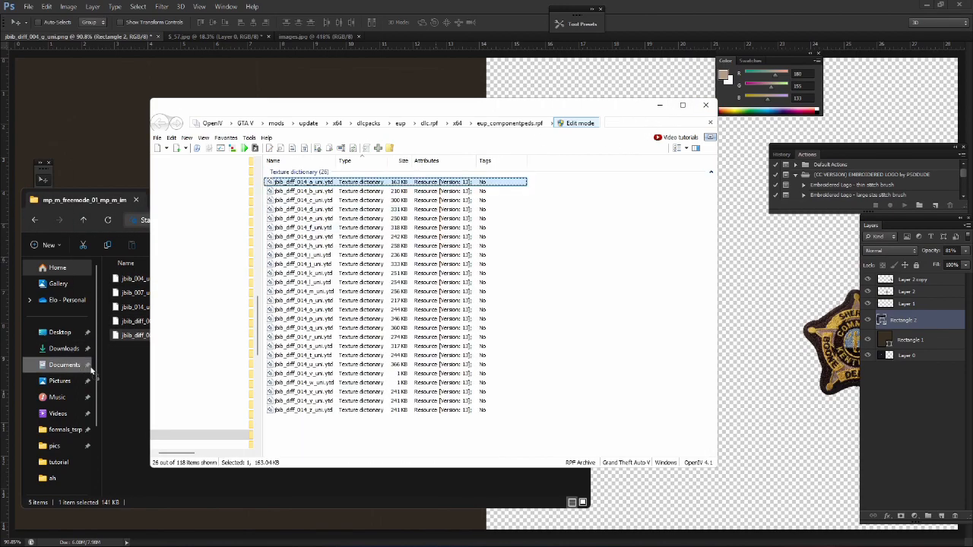
# Import the extracted 004 and 007 texture dictionaries into the mods/tut folder and open jbib_diff_004_a_uni.ytd
pyautogui.keyDown('ctrl'); pyautogui.click(129, 325); pyautogui.keyUp('ctrl')
pyautogui.moveTo(129, 325); pyautogui.dragTo(380, 190)
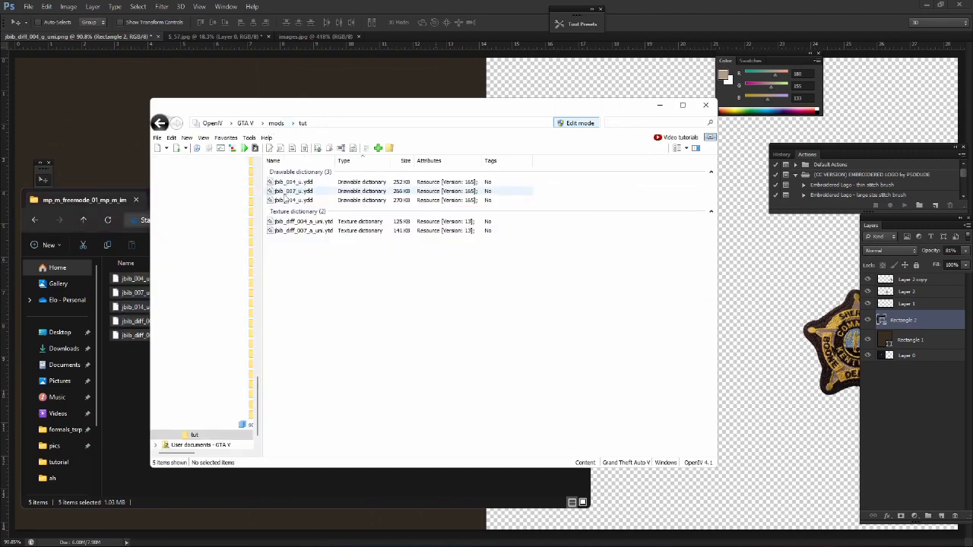
pyautogui.click(133, 361)
pyautogui.doubleClick(296, 220)
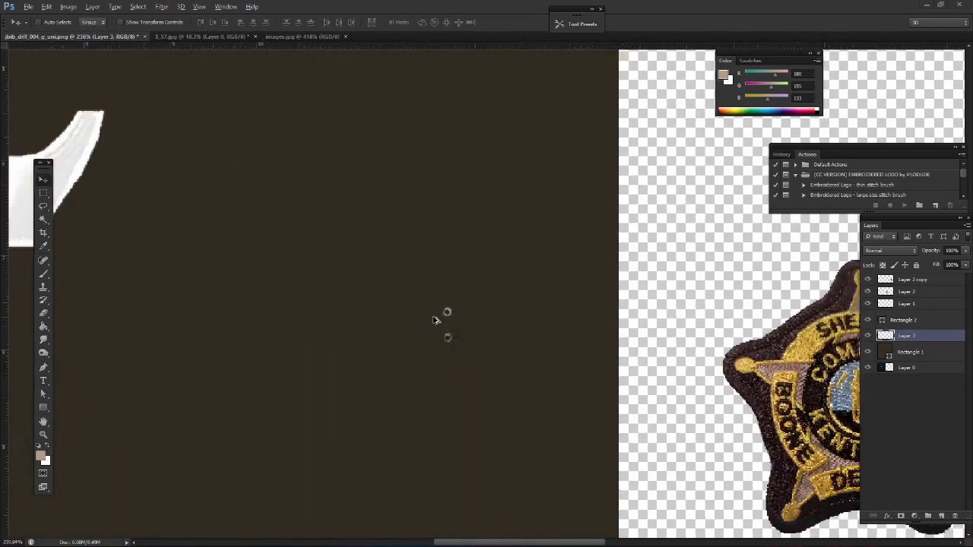
# Hide Layer 0 in Photoshop and try to lasso around the button on the copied Layer 4 patch
pyautogui.scroll(-5, 441, 321)
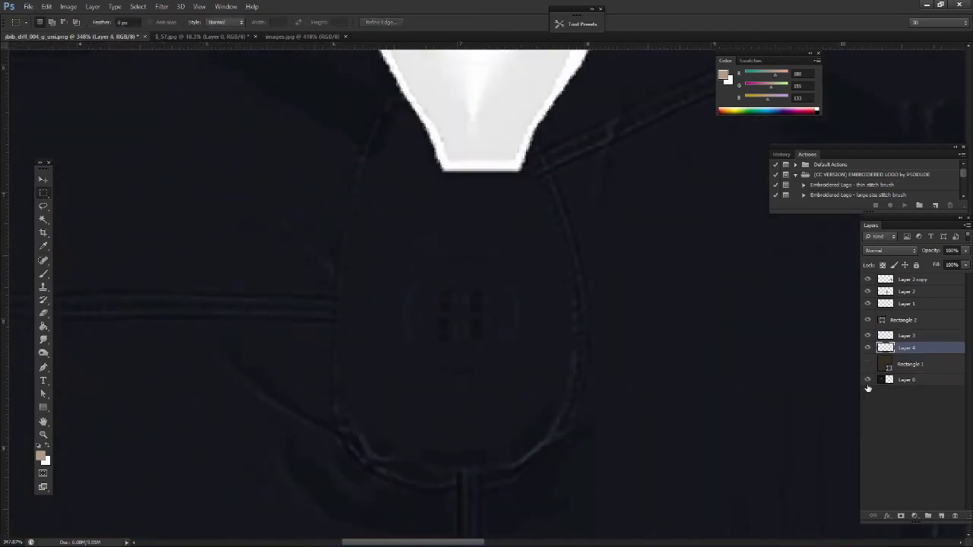
pyautogui.click(867, 380)
pyautogui.press('l')
pyautogui.moveTo(459, 275); pyautogui.dragTo(421, 293)
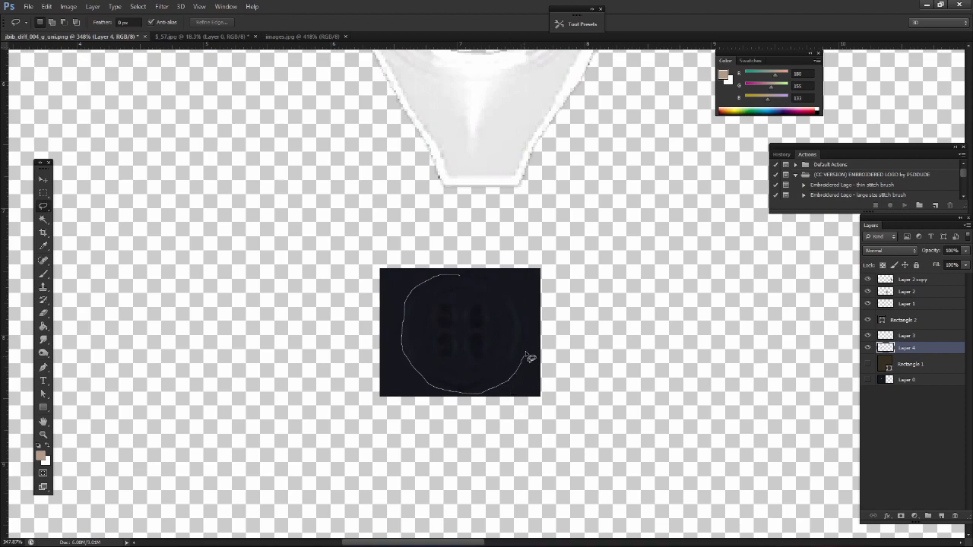
pyautogui.press('m')
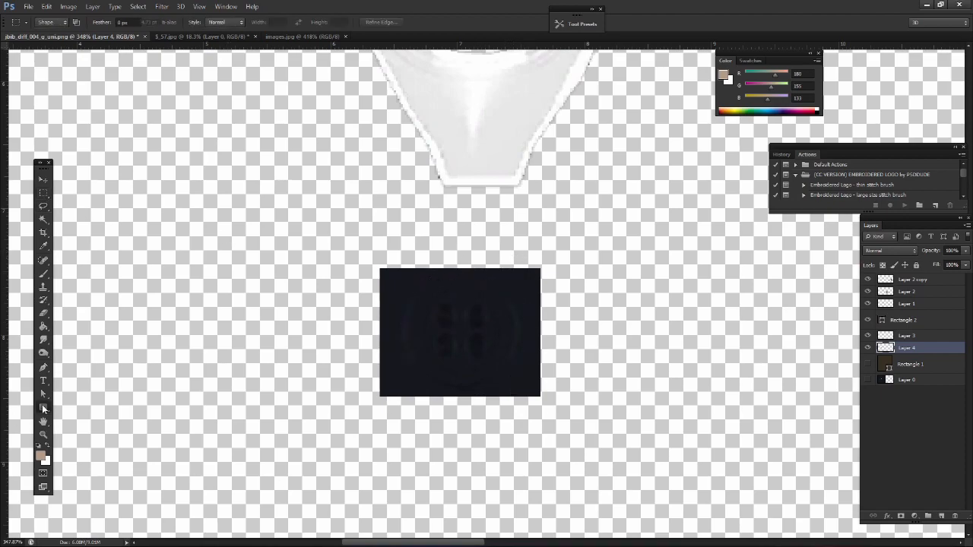
# Draw a filled circle over the button on the Layer 4 patch, scale it to 106.45%, and nudge it left
pyautogui.rightClick(43, 409)
pyautogui.click(82, 426)
pyautogui.moveTo(408, 286); pyautogui.dragTo(516, 395)
pyautogui.hotkey('ctrl', 't')
pyautogui.moveTo(517, 286); pyautogui.dragTo(524, 279)
pyautogui.click(47, 182)
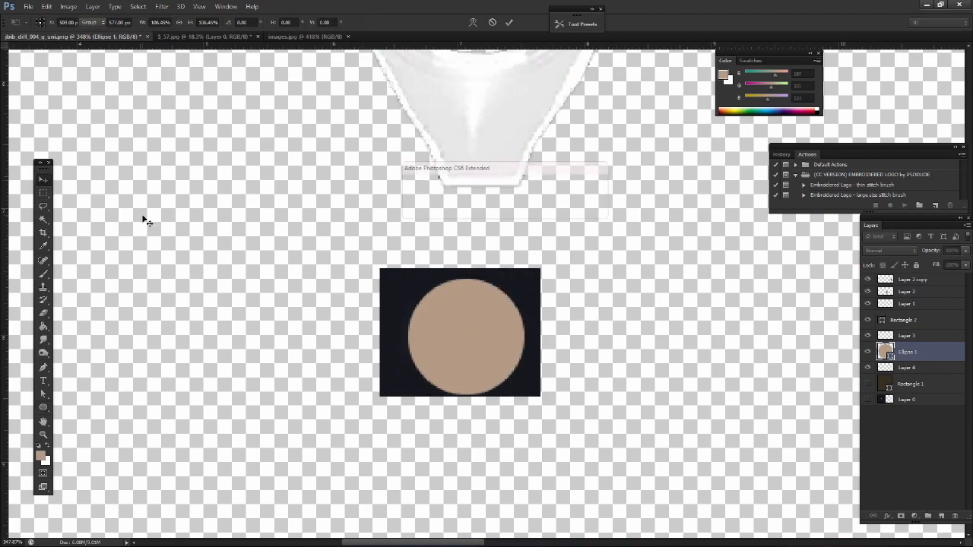
pyautogui.press('Return')
pyautogui.press('Left')
# Sample the shirt button color from the reference photo images.jpg and apply it as the circle's fill
pyautogui.click(44, 408)
pyautogui.click(92, 23)
pyautogui.click(134, 81)
pyautogui.click(43, 193)
pyautogui.click(43, 407)
pyautogui.click(304, 37)
pyautogui.keyDown('alt'); pyautogui.click(394, 359); pyautogui.keyUp('alt')
pyautogui.click(75, 37)
pyautogui.click(92, 23)
pyautogui.click(52, 71)
pyautogui.click(45, 71)
# Delete the copied button patch on Layer 4 and show Rectangle 1 and Layer 0 again
pyautogui.click(44, 182)
pyautogui.click(867, 368)
pyautogui.click(908, 368)
pyautogui.press('Delete')
pyautogui.moveTo(868, 372); pyautogui.dragTo(867, 386)
pyautogui.scroll(-8, 685, 315)
# Change the Ellipse 1 circle's fill to a neutral gray and place a copy near the texture's left edge
pyautogui.click(908, 352)
pyautogui.click(44, 408)
pyautogui.click(92, 23)
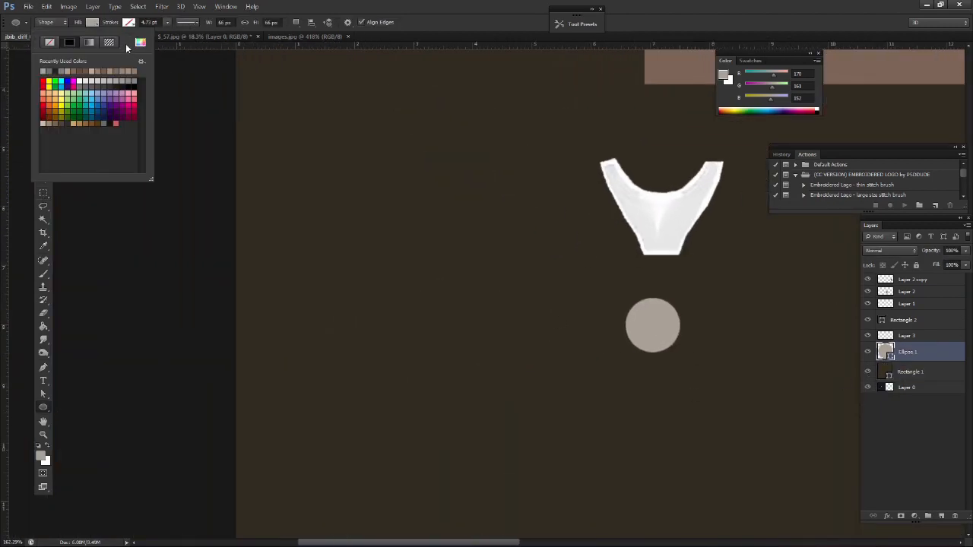
pyautogui.click(140, 41)
pyautogui.press('Return')
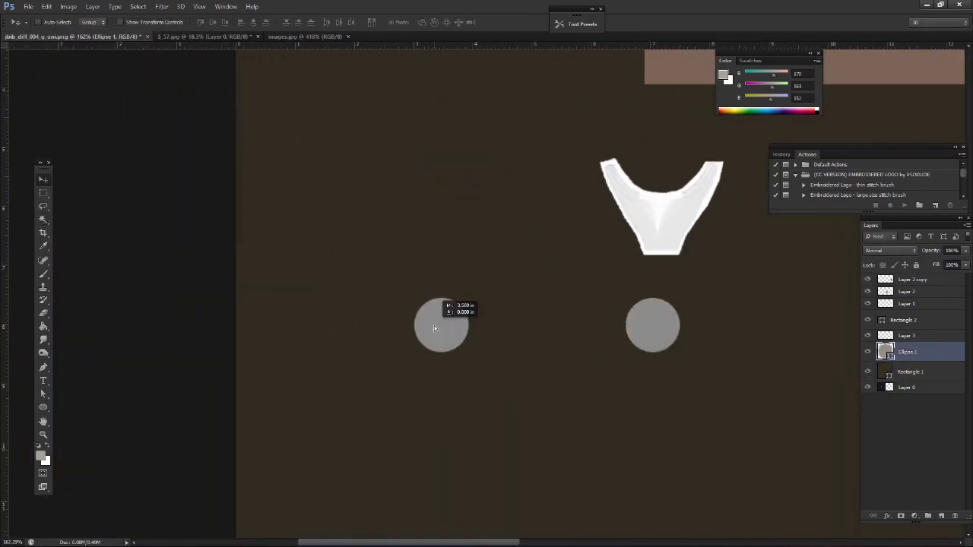
pyautogui.moveTo(436, 328); pyautogui.dragTo(250, 334)
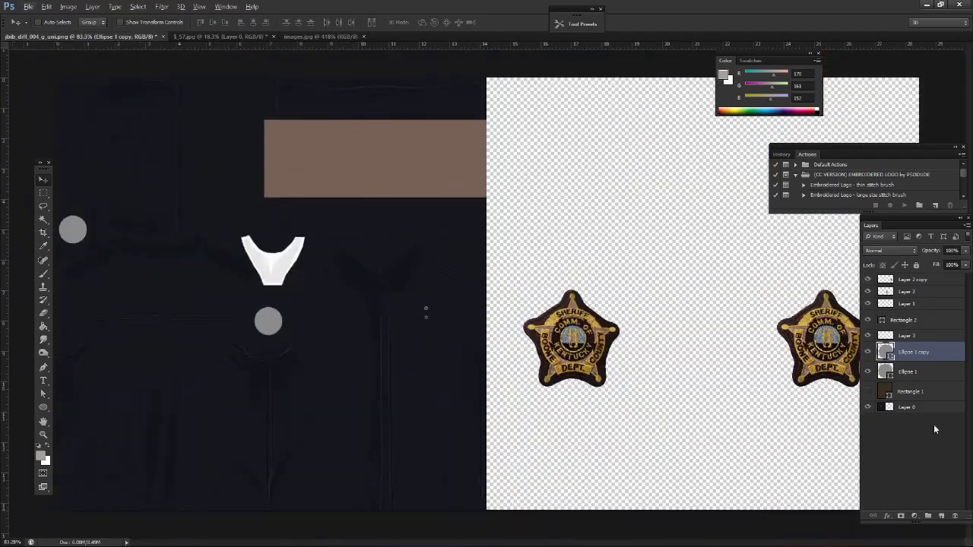
# Save the shirt texture as a new image, and check the textures and the shirt model in OpenIV
pyautogui.hotkey('ctrl', 'shift', 's')
pyautogui.hotkey('alt', 'Tab')
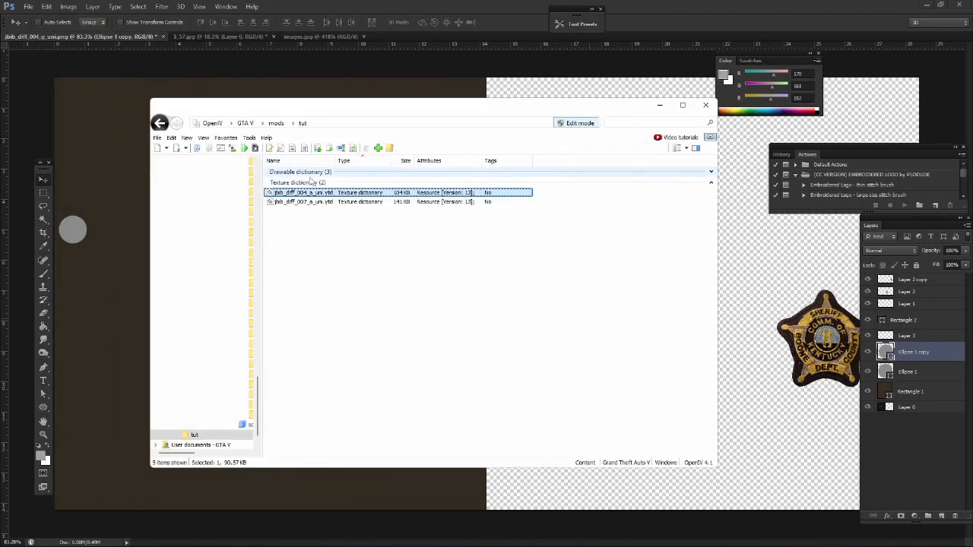
pyautogui.doubleClick(310, 172)
pyautogui.doubleClick(314, 181)
pyautogui.click(749, 99)
pyautogui.click(825, 412)
pyautogui.hotkey('alt', 'Tab')
pyautogui.hotkey('alt', 'Tab')
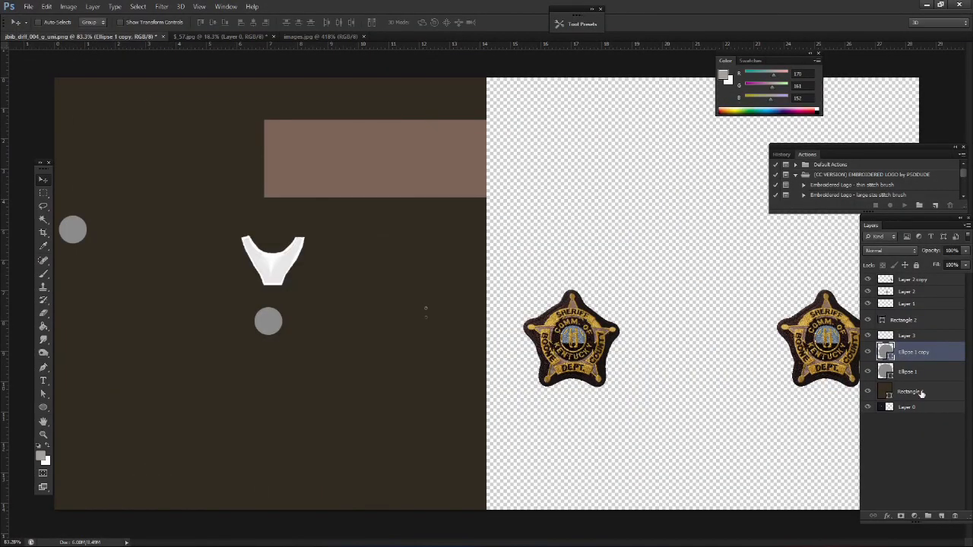
# Set the brown Rectangle 1 layer's opacity to 72% and save the shirt texture image again
pyautogui.click(910, 391)
pyautogui.moveTo(947, 266)
pyautogui.mouseDown()
pyautogui.moveTo(936, 265)
pyautogui.moveTo(954, 263)
pyautogui.mouseUp()
pyautogui.click(43, 193)
pyautogui.hotkey('ctrl', 'shift', 's')
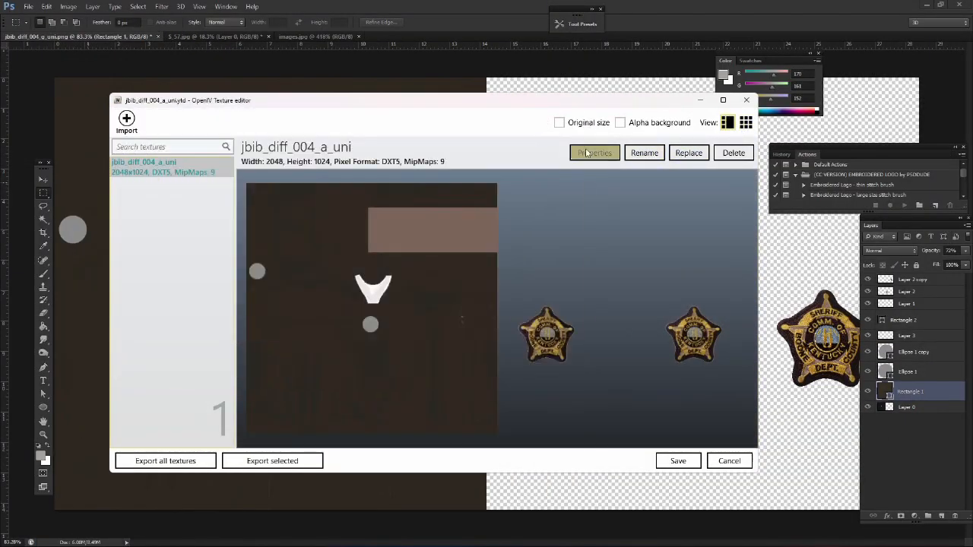
# Open the properties of the jbib_diff_004_a_uni texture in the OpenIV texture editor
pyautogui.click(595, 152)
pyautogui.click(367, 296)
pyautogui.click(366, 296)
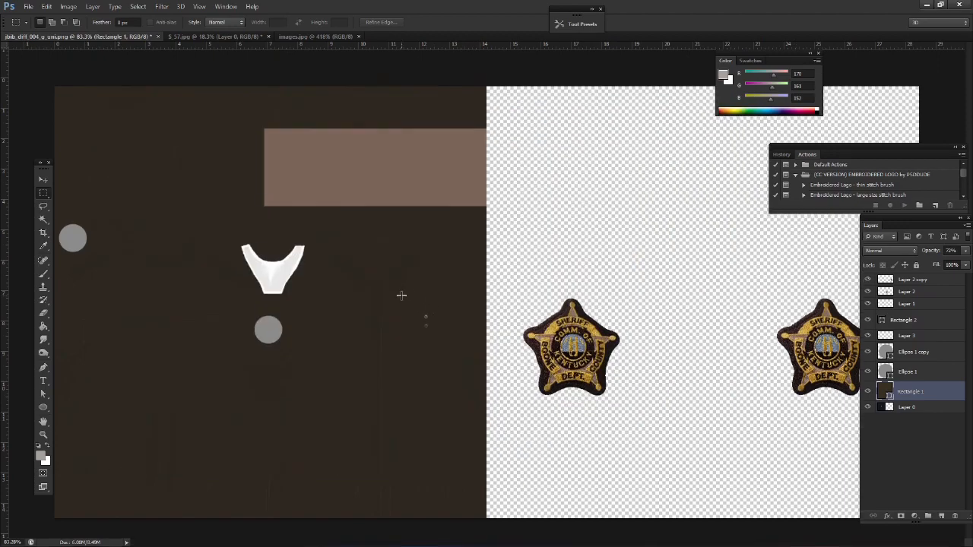
# Launch DurtyClothTool.App.exe and set up a new project with the DLC name test
pyautogui.press('super')
pyautogui.write('du')
pyautogui.press('Return')
pyautogui.scroll(-5, 239, 400)
pyautogui.doubleClick(205, 332)
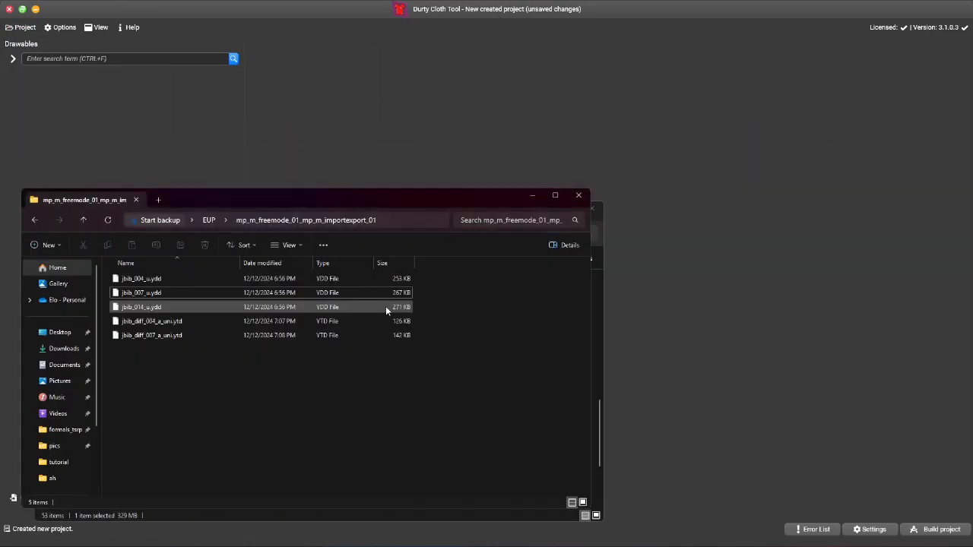
pyautogui.keyDown('ctrl'); pyautogui.click(152, 278); pyautogui.keyUp('ctrl')
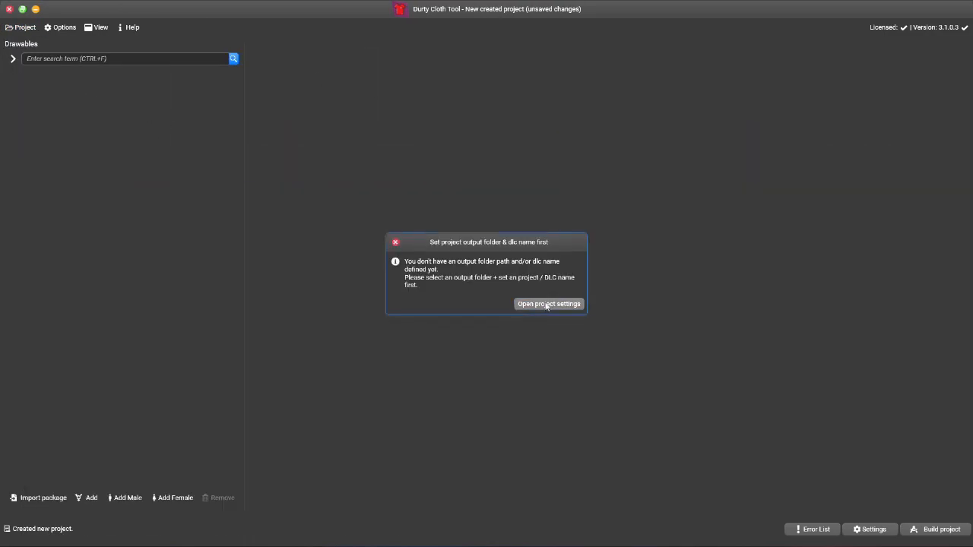
pyautogui.click(547, 304)
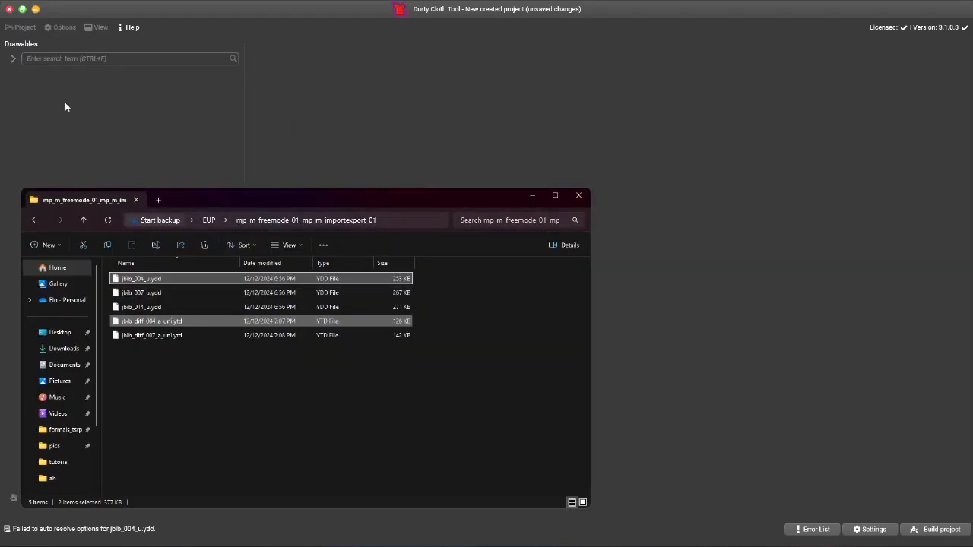
pyautogui.press('Return')
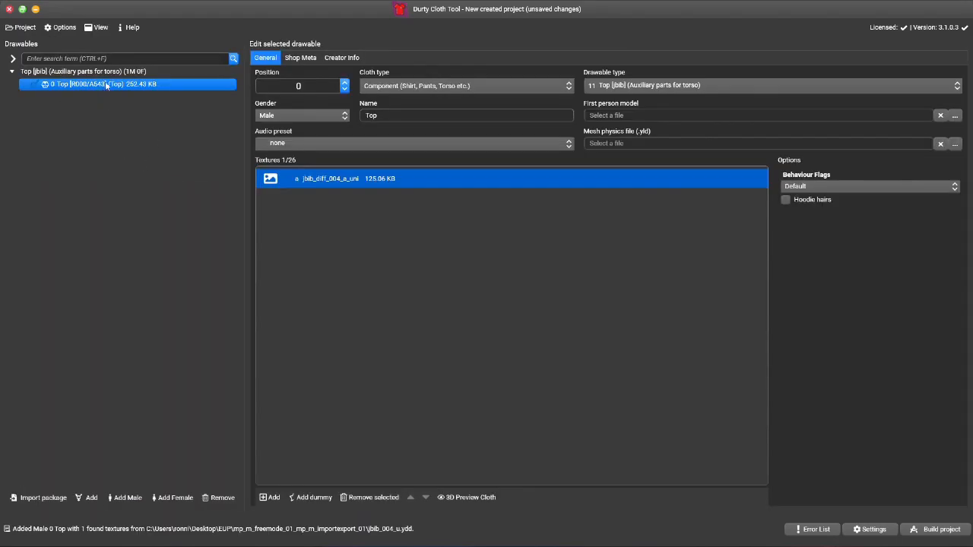
# Replace the male top's jbib_diff_004_a_uni texture with the edited shirt image from the desktop's tutorial folder
pyautogui.doubleClick(342, 180)
pyautogui.click(631, 61)
pyautogui.rightClick(341, 181)
pyautogui.click(344, 198)
pyautogui.doubleClick(419, 216)
pyautogui.click(424, 258)
pyautogui.hotkey('alt', 'Left')
pyautogui.doubleClick(429, 242)
pyautogui.doubleClick(443, 220)
pyautogui.hotkey('alt', 'Left')
pyautogui.hotkey('alt', 'Left')
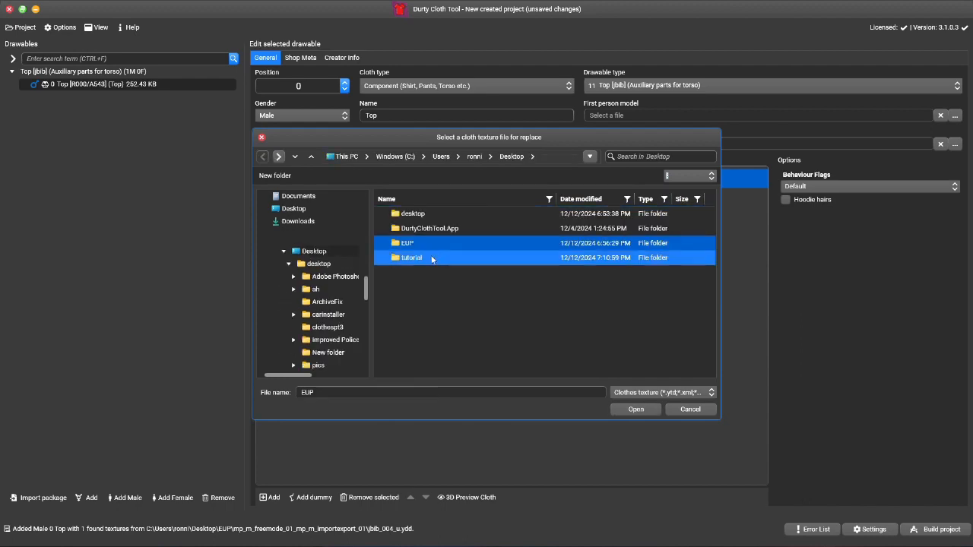
pyautogui.doubleClick(434, 258)
pyautogui.doubleClick(431, 216)
# Preview the replaced texture and inspect the sheriff patch closely in both the texture image and the preview
pyautogui.doubleClick(368, 180)
pyautogui.moveTo(380, 183); pyautogui.dragTo(438, 209)
pyautogui.scroll(5, 428, 207)
pyautogui.scroll(-2, 428, 207)
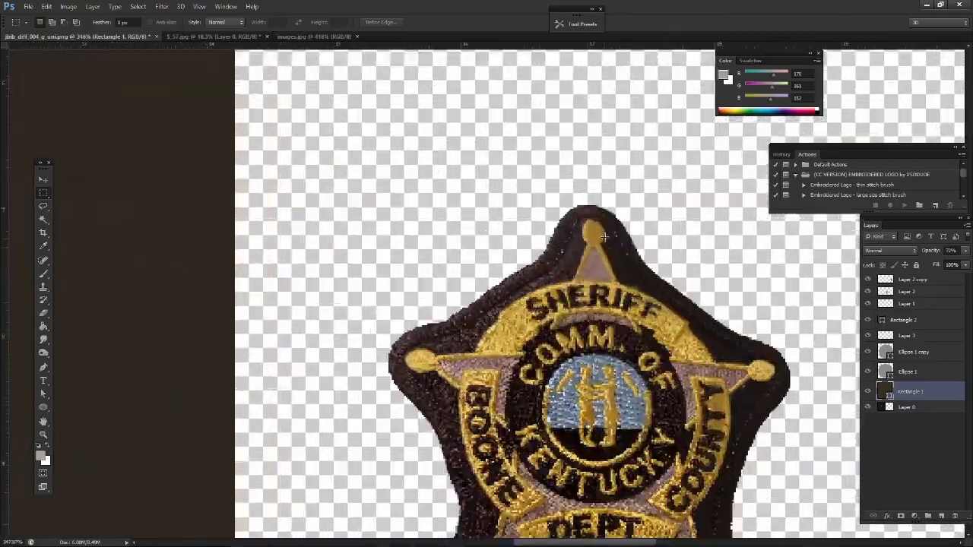
pyautogui.hotkey('alt', 'Tab')
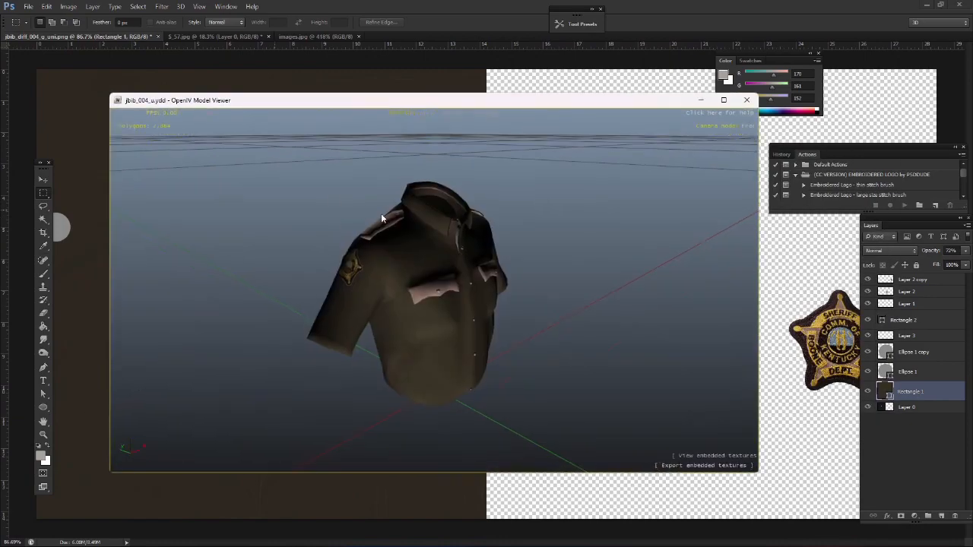
pyautogui.scroll(5, 406, 321)
pyautogui.scroll(-3, 260, 272)
pyautogui.press('Escape')
pyautogui.click(398, 5)
# Check the jbib_004_u.ydd shirt model in OpenIV and set the brown Rectangle 1 layer's opacity to 82% in Photoshop
pyautogui.click(965, 251)
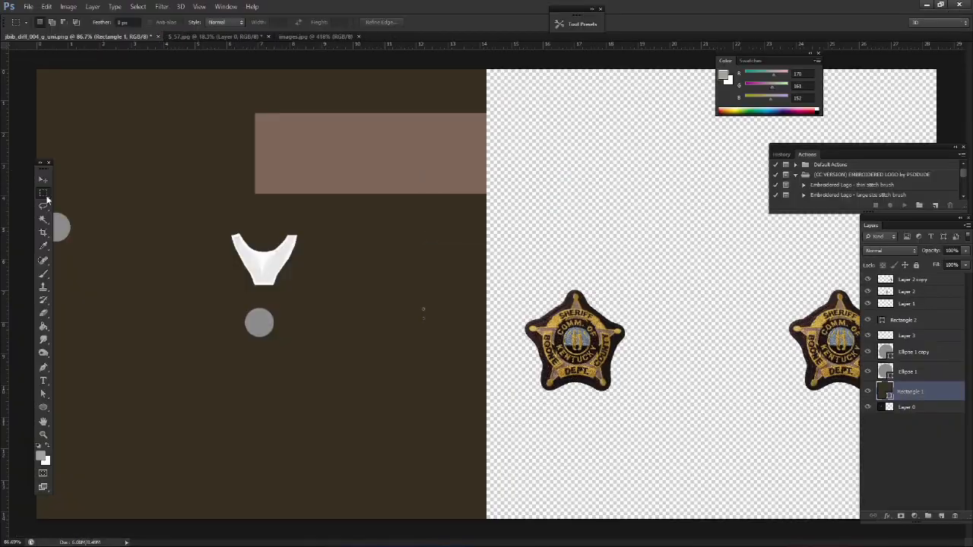
pyautogui.hotkey('alt', 'Tab')
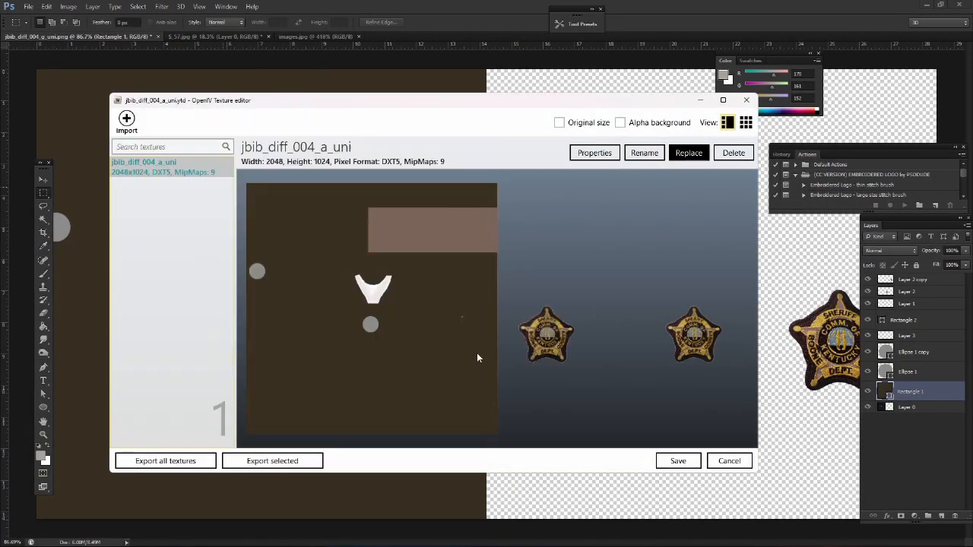
pyautogui.doubleClick(390, 182)
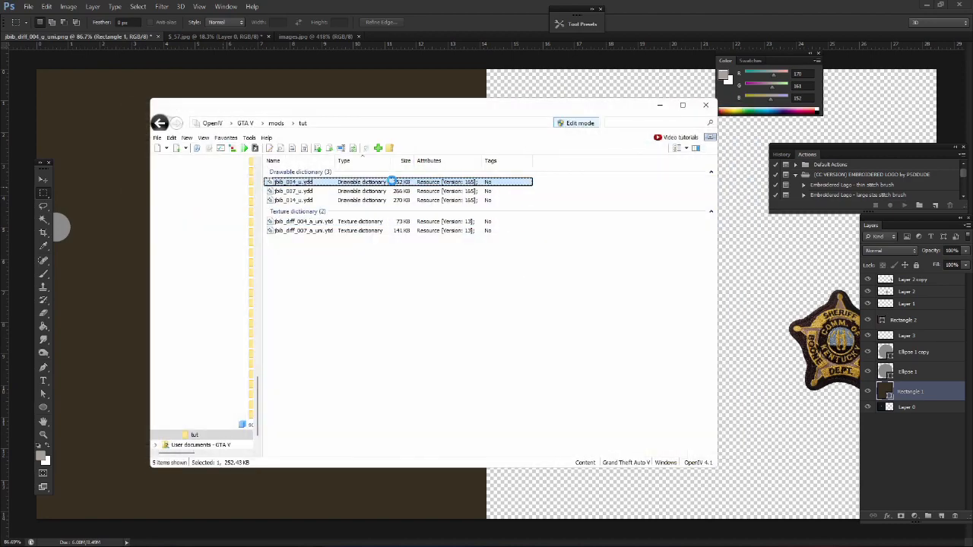
pyautogui.scroll(4, 377, 221)
pyautogui.scroll(-5, 428, 185)
pyautogui.press('Escape')
pyautogui.click(966, 251)
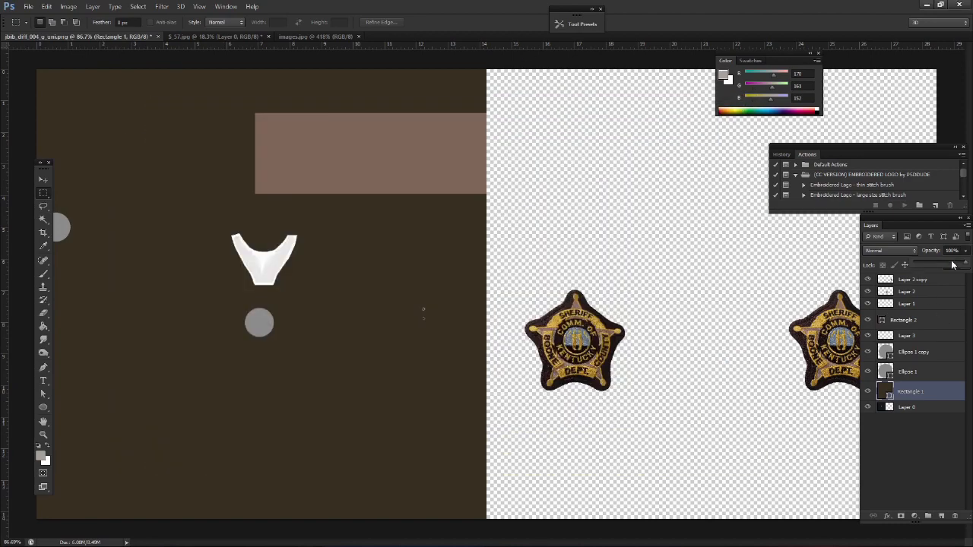
# Add a Bevel & Emboss effect with a texture pattern to the brown Rectangle 1 layer
pyautogui.doubleClick(957, 390)
pyautogui.click(365, 165)
pyautogui.click(482, 143)
pyautogui.click(446, 208)
pyautogui.click(388, 179)
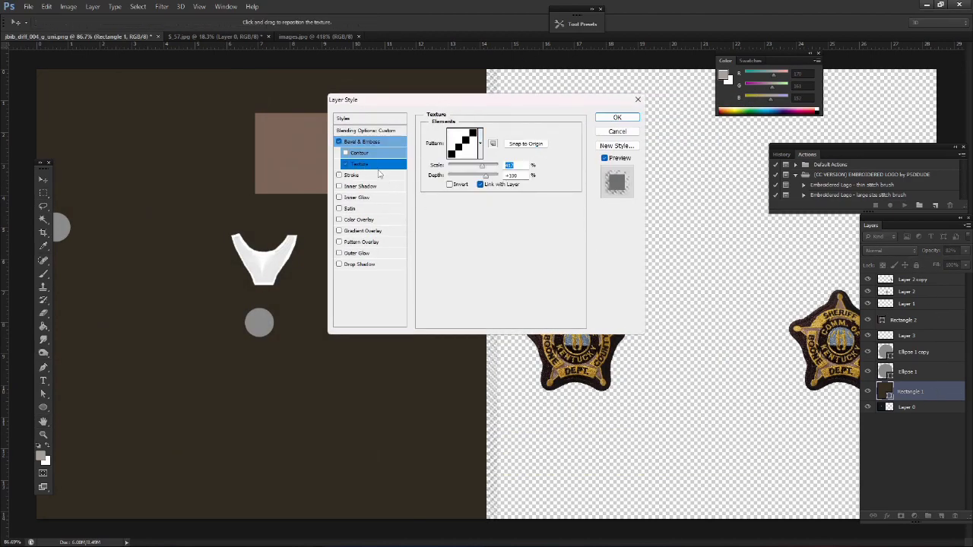
pyautogui.click(606, 117)
# Change the fill color of the brown Rectangle 2 shape to a medium brown, #9b7965
pyautogui.scroll(-3, 470, 263)
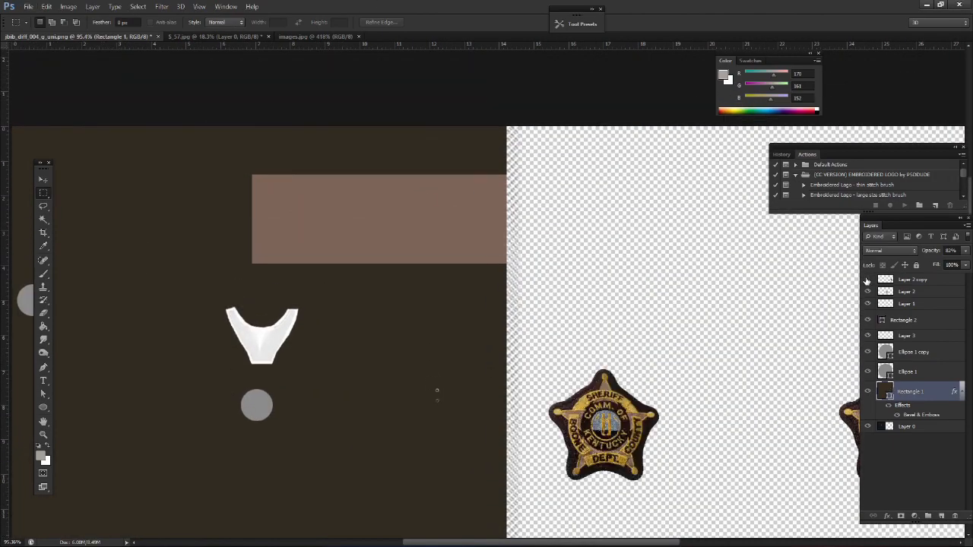
pyautogui.moveTo(433, 203); pyautogui.dragTo(467, 252)
pyautogui.scroll(3, 452, 225)
pyautogui.rightClick(43, 408)
pyautogui.click(67, 407)
pyautogui.click(93, 22)
pyautogui.click(140, 42)
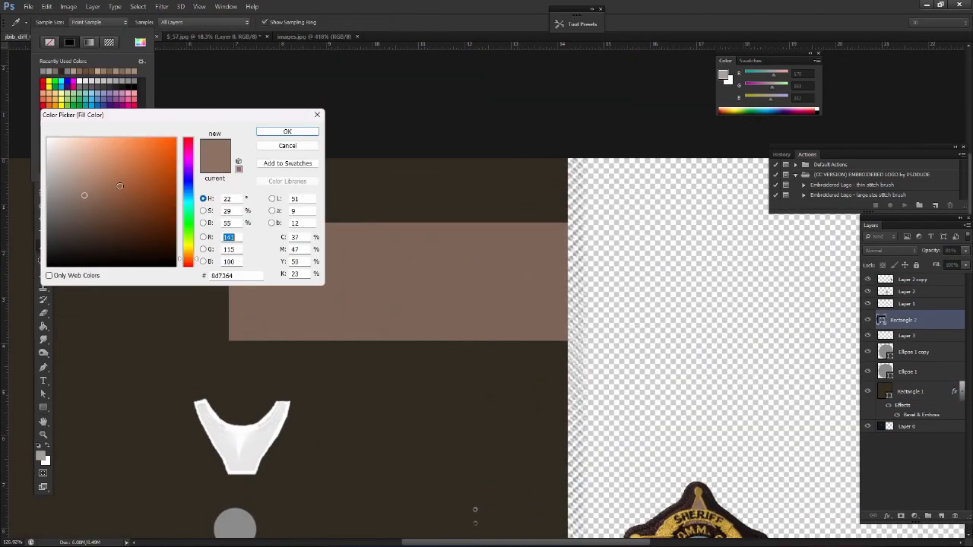
pyautogui.click(287, 131)
pyautogui.scroll(1, 396, 304)
pyautogui.click(94, 24)
pyautogui.click(140, 43)
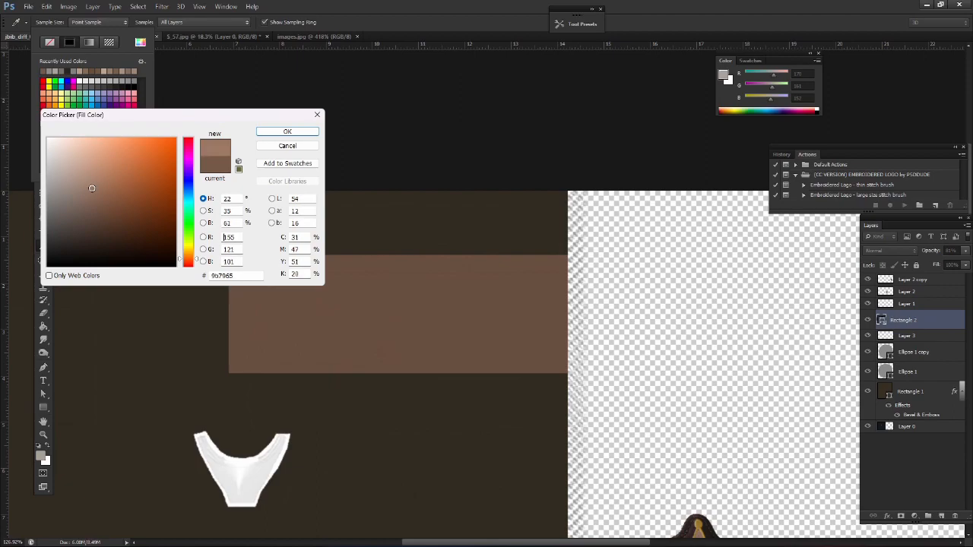
pyautogui.click(288, 132)
# Add a Gradient Overlay effect to the Rectangle 2 layer, choosing a gradient and adjusting it in the gradient editor
pyautogui.scroll(1, 426, 274)
pyautogui.doubleClick(951, 322)
pyautogui.click(339, 229)
pyautogui.moveTo(426, 99); pyautogui.dragTo(545, 88)
pyautogui.click(508, 218)
pyautogui.click(614, 135)
pyautogui.moveTo(590, 169); pyautogui.dragTo(588, 181)
pyautogui.click(605, 145)
pyautogui.moveTo(640, 309); pyautogui.dragTo(659, 310)
pyautogui.click(823, 180)
# Recolor a color stop of the Rectangle 2 overlay gradient to a brown shade and accept the edited gradient
pyautogui.click(608, 145)
pyautogui.doubleClick(640, 333)
pyautogui.click(282, 379)
pyautogui.moveTo(70, 190); pyautogui.dragTo(76, 179)
pyautogui.click(287, 131)
pyautogui.click(823, 181)
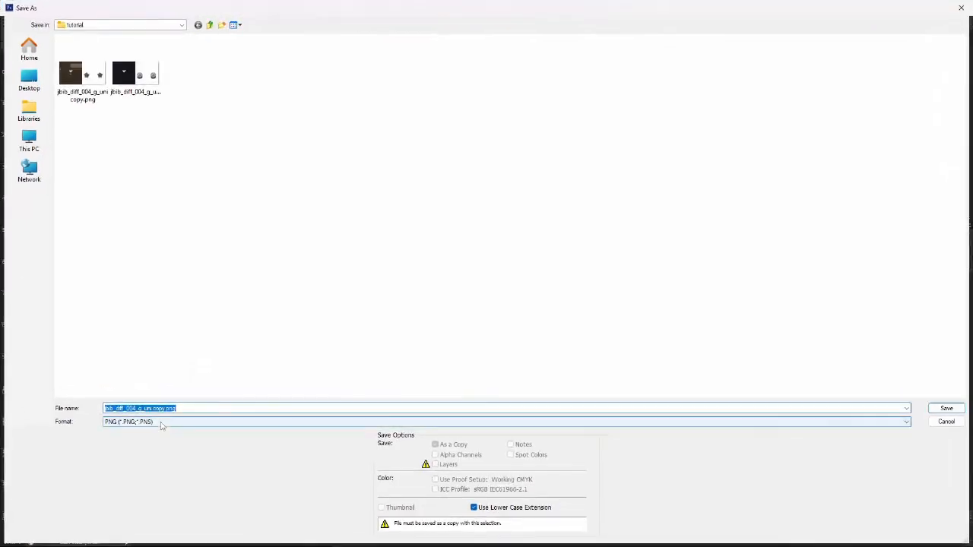
# Switch to OpenIV, browse to the jbib_diff_004 texture dictionaries, and bring the mp_m_freemode_01 folder window up beside the list
pyautogui.hotkey('alt', 'Tab')
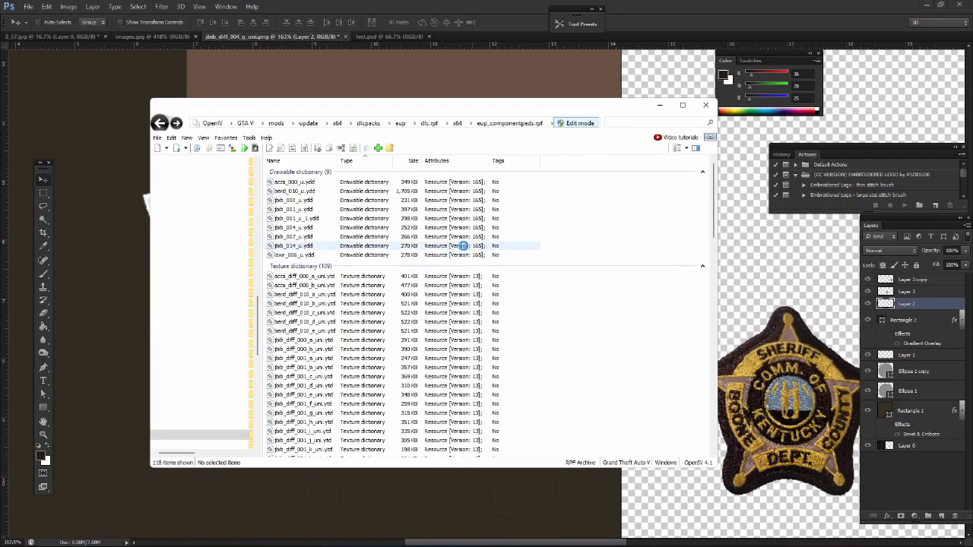
pyautogui.scroll(-15, 345, 246)
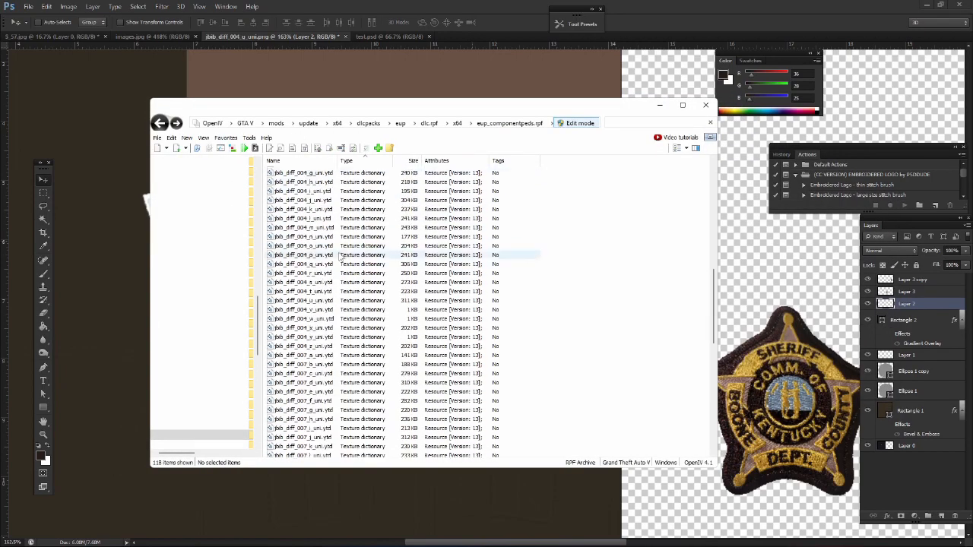
pyautogui.scroll(4, 332, 278)
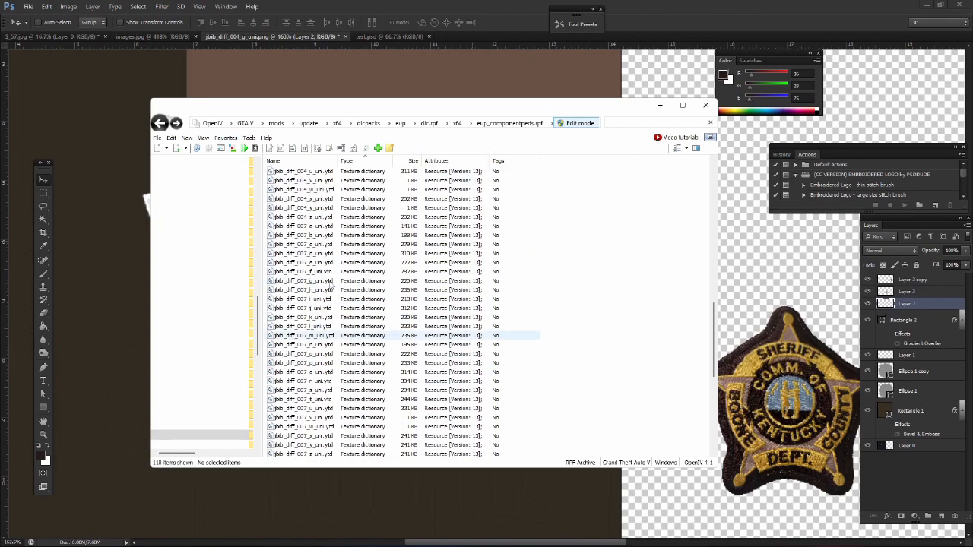
pyautogui.hotkey('alt', 'Tab')
pyautogui.click(617, 288)
pyautogui.scroll(8, 373, 282)
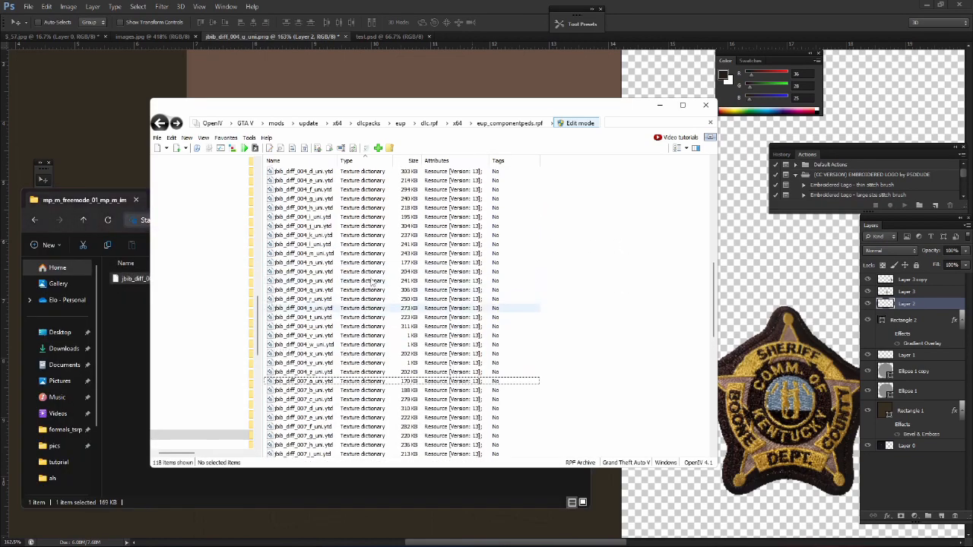
# Replace the jbib_diff_004_a_uni texture with the updated shirt image and save the texture dictionary
pyautogui.doubleClick(305, 248)
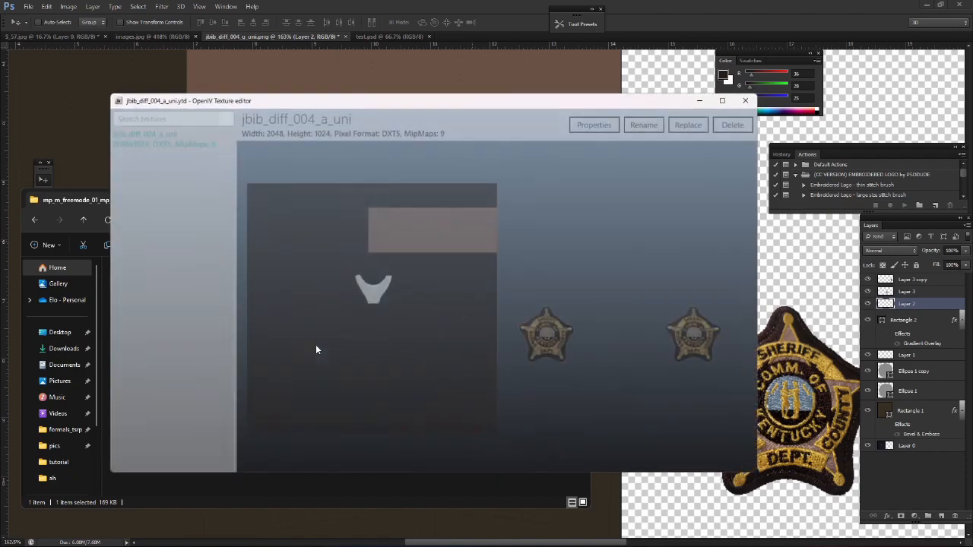
pyautogui.click(688, 152)
pyautogui.doubleClick(276, 203)
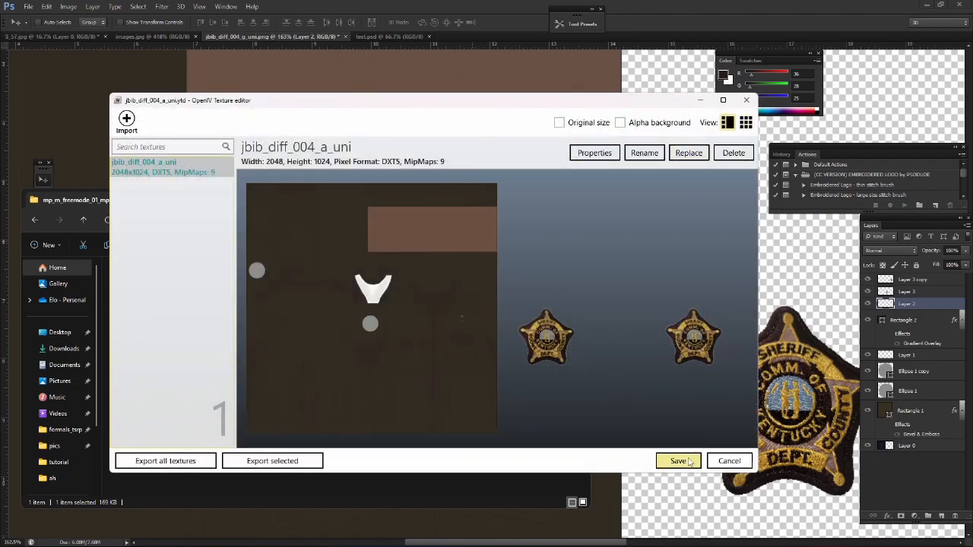
pyautogui.click(678, 461)
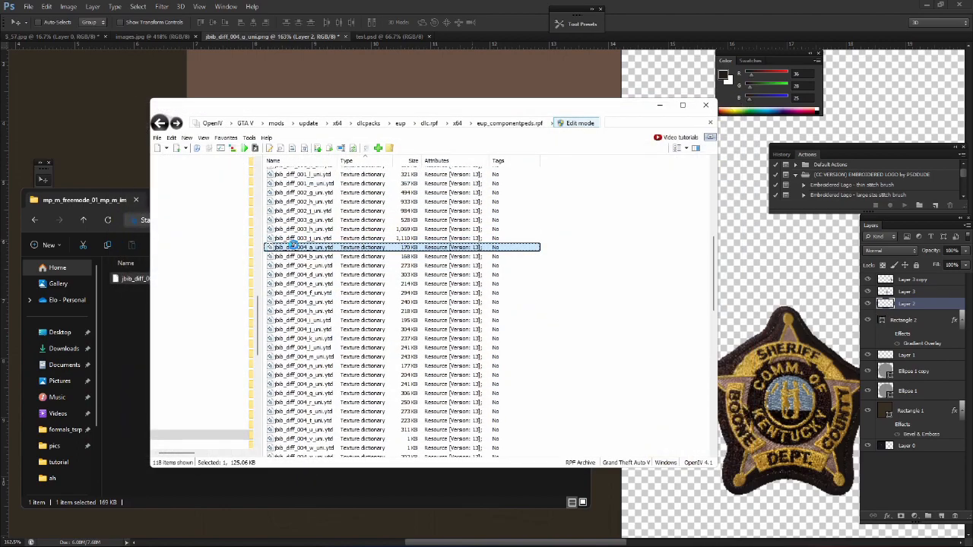
# Export the jbib_diff_004_a_uni.ytd file from OpenIV into the mp_m_freemode_01 folder
pyautogui.doubleClick(293, 246)
pyautogui.press('Escape')
pyautogui.moveTo(294, 246); pyautogui.dragTo(138, 312)
pyautogui.click(619, 325)
# Open the jbib_diff_014_a_uni texture dictionary and replace its texture with the edited shirt image
pyautogui.scroll(-15, 426, 323)
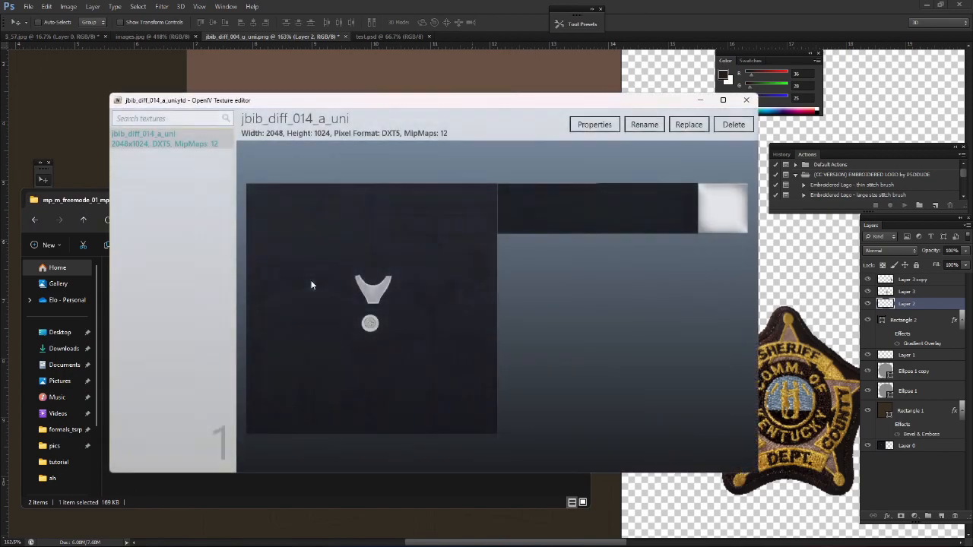
pyautogui.press('Escape')
pyautogui.doubleClick(311, 282)
pyautogui.click(683, 153)
pyautogui.click(251, 206)
pyautogui.doubleClick(251, 206)
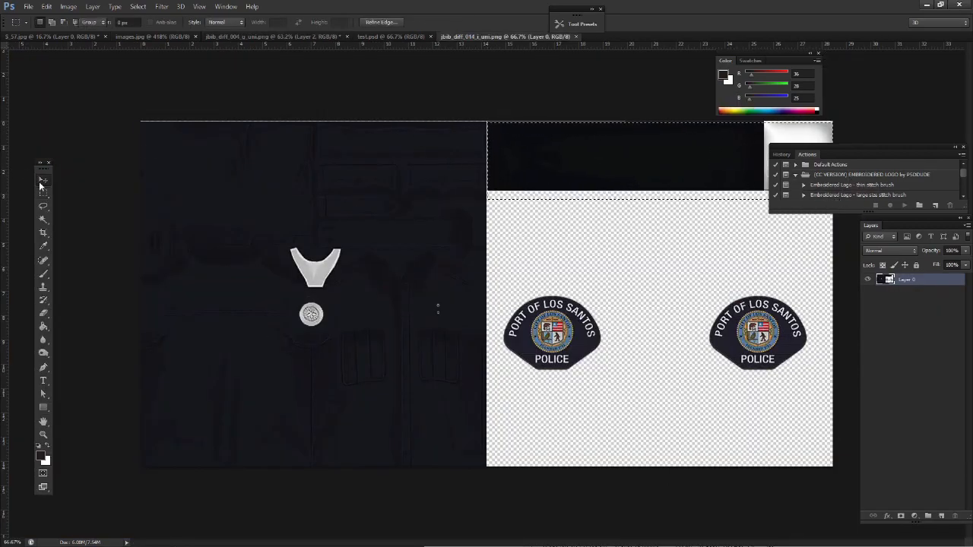
# Align the dark strip and white square from jbib_diff_014_i_uni.png above the sheriff patches in test.psd, and move the Actions panel aside
pyautogui.moveTo(529, 137)
pyautogui.mouseDown()
pyautogui.moveTo(384, 23)
pyautogui.moveTo(560, 226)
pyautogui.moveTo(556, 145)
pyautogui.moveTo(534, 139)
pyautogui.mouseUp()
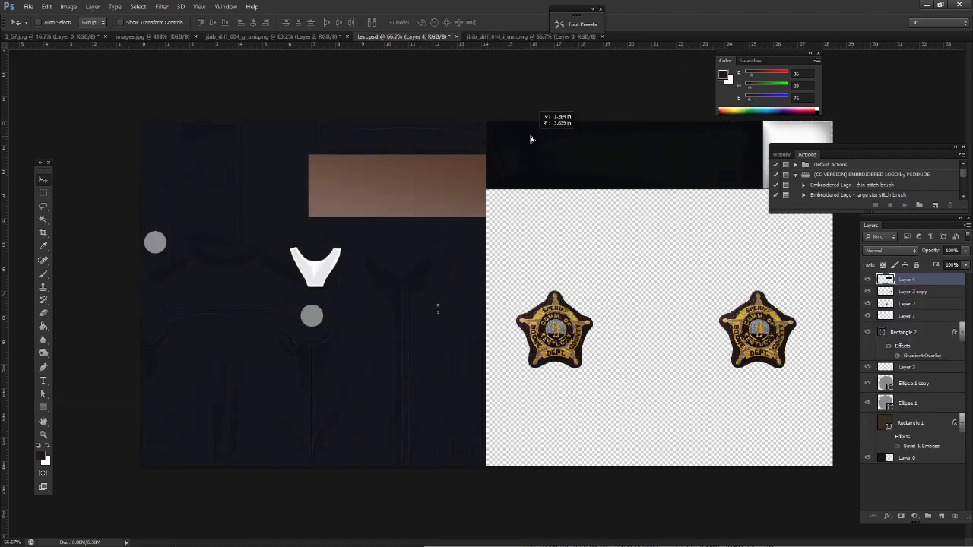
pyautogui.moveTo(836, 164); pyautogui.dragTo(79, 68)
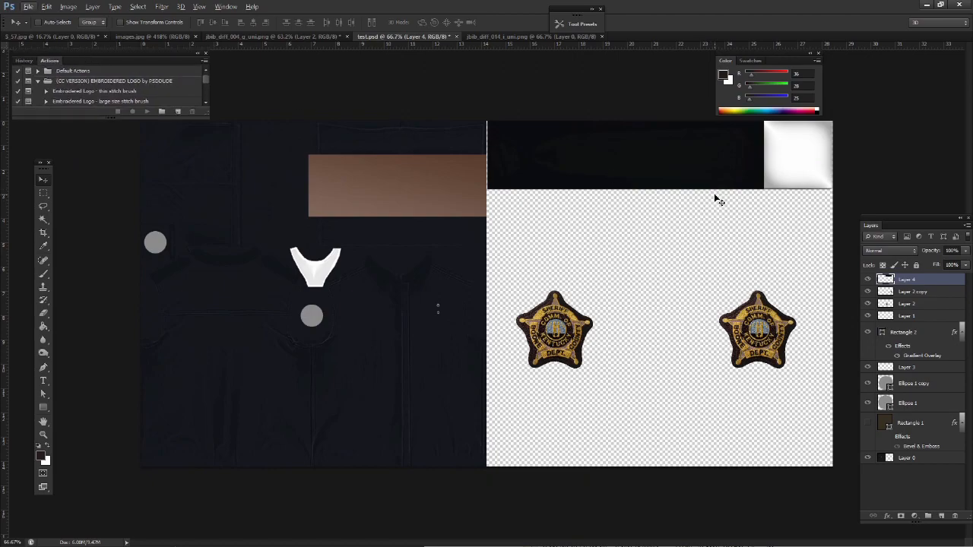
# Make a rectangular selection around the dark strip of Layer 4 above the sheriff patches
pyautogui.scroll(5, 714, 193)
pyautogui.scroll(2, 203, 359)
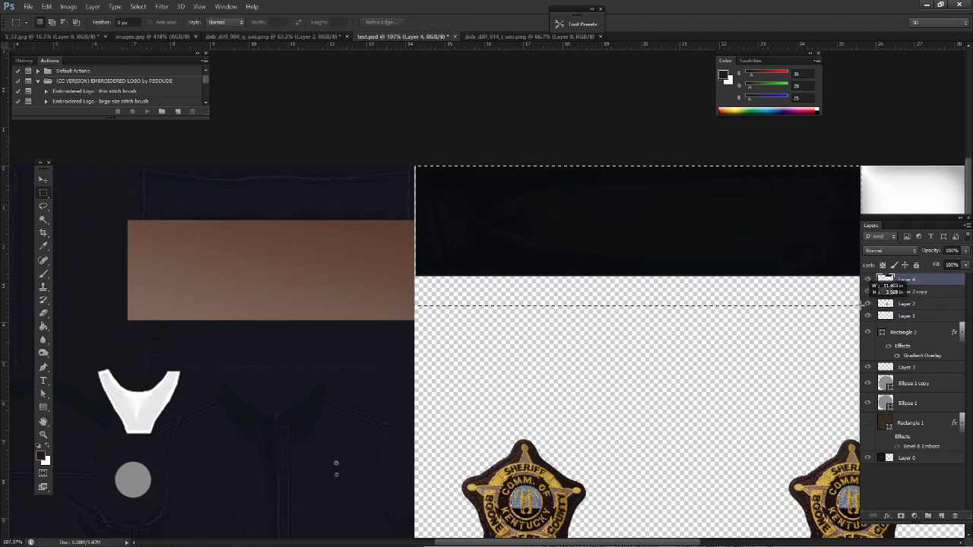
pyautogui.moveTo(862, 304); pyautogui.dragTo(631, 431)
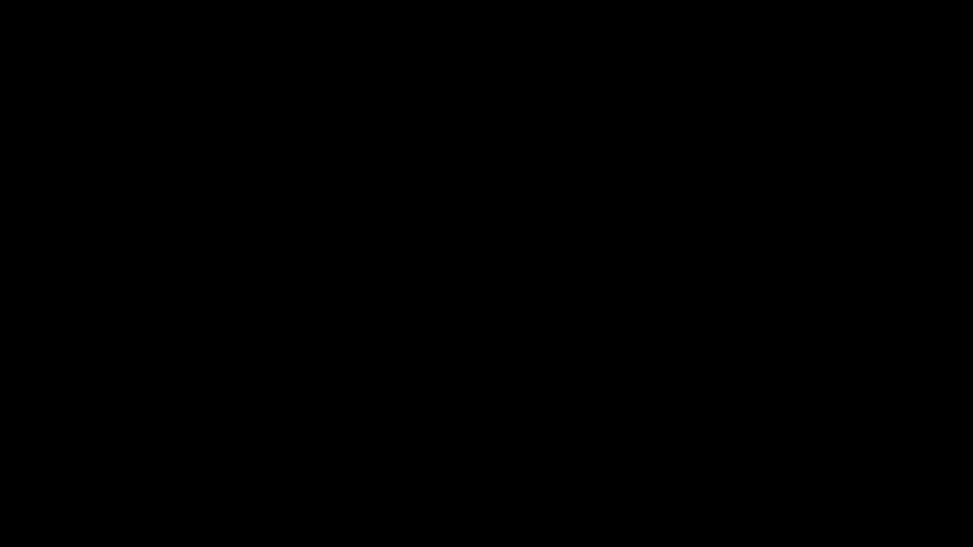